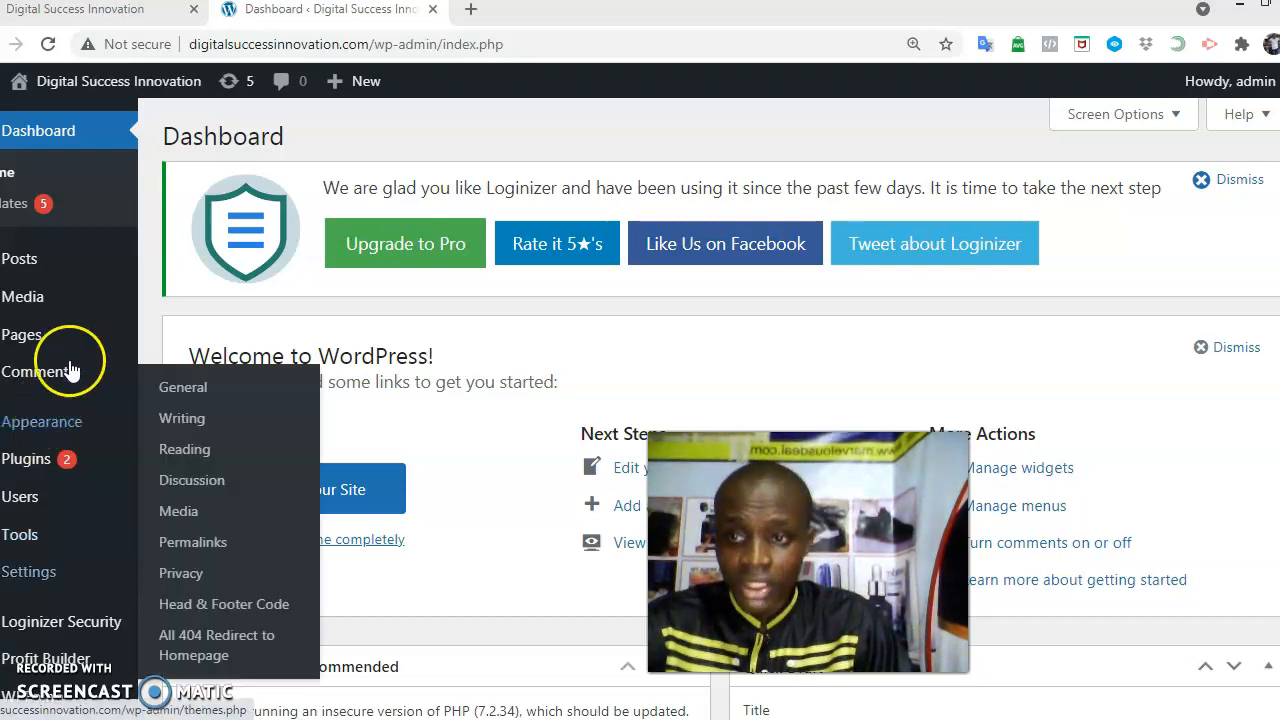
Create a new page in the WordPress site and title it todaysleadgen.
mouse_move(68, 342)
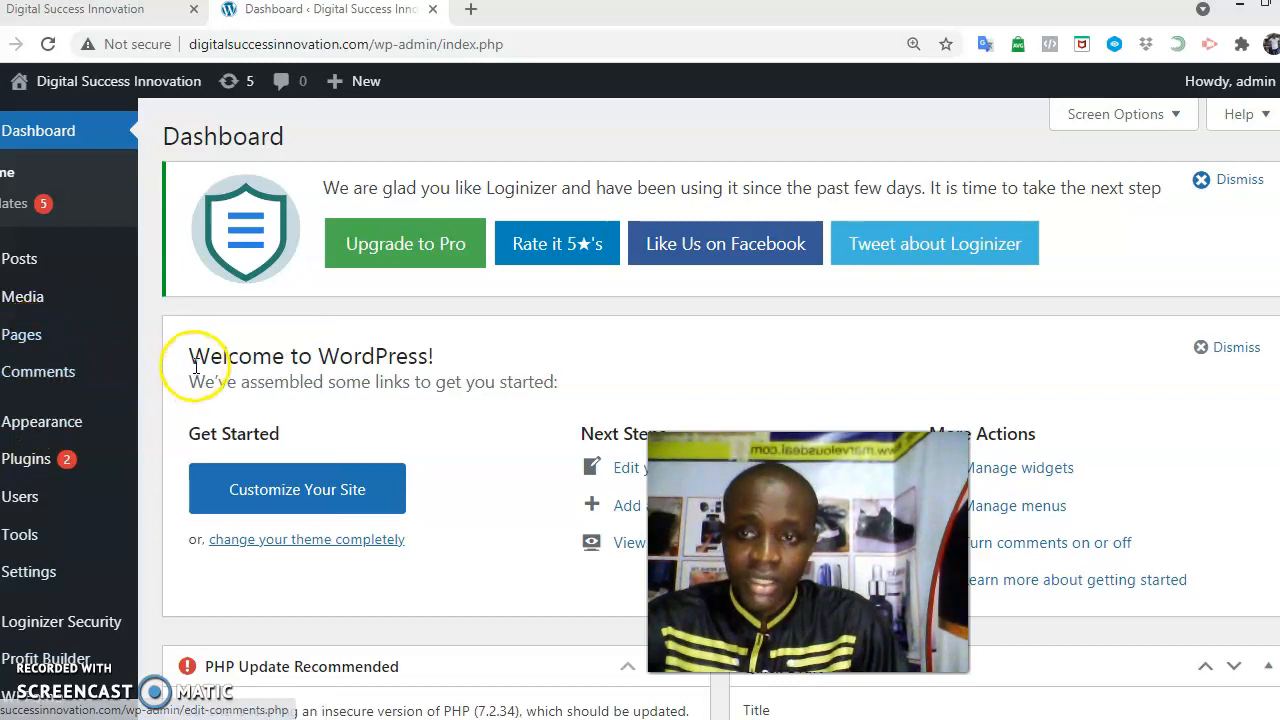
click(184, 370)
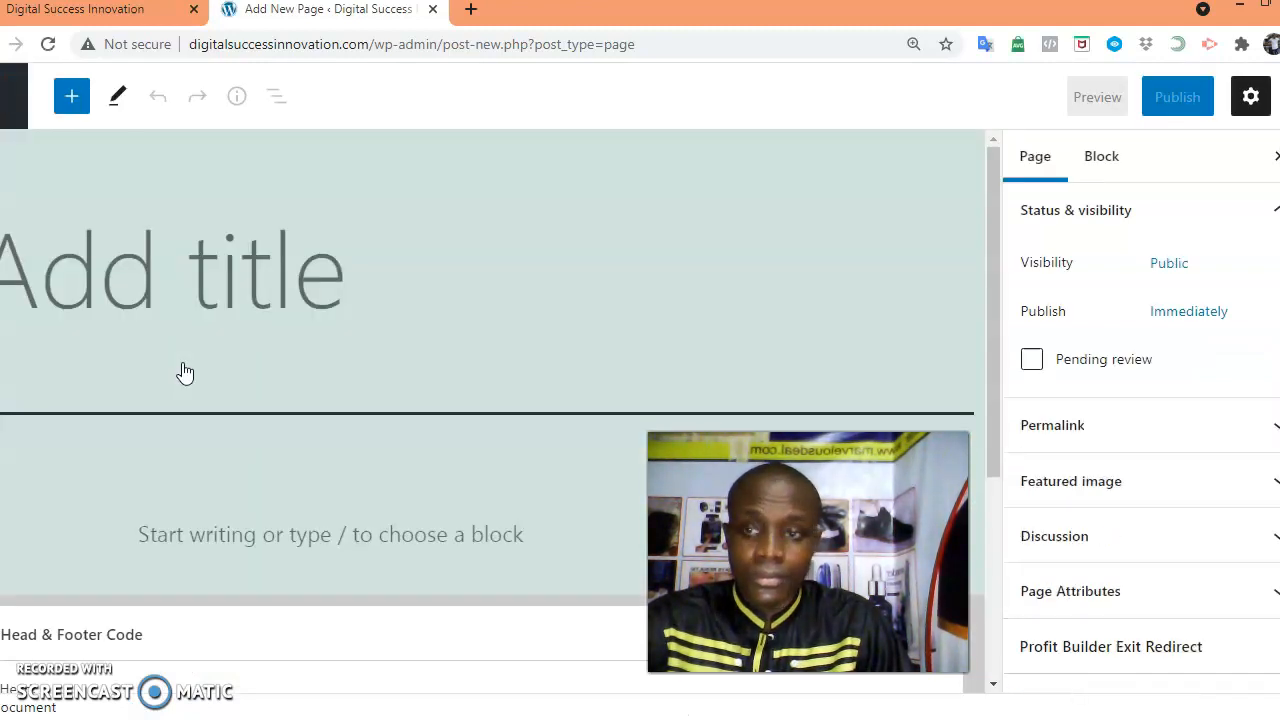
click(171, 277)
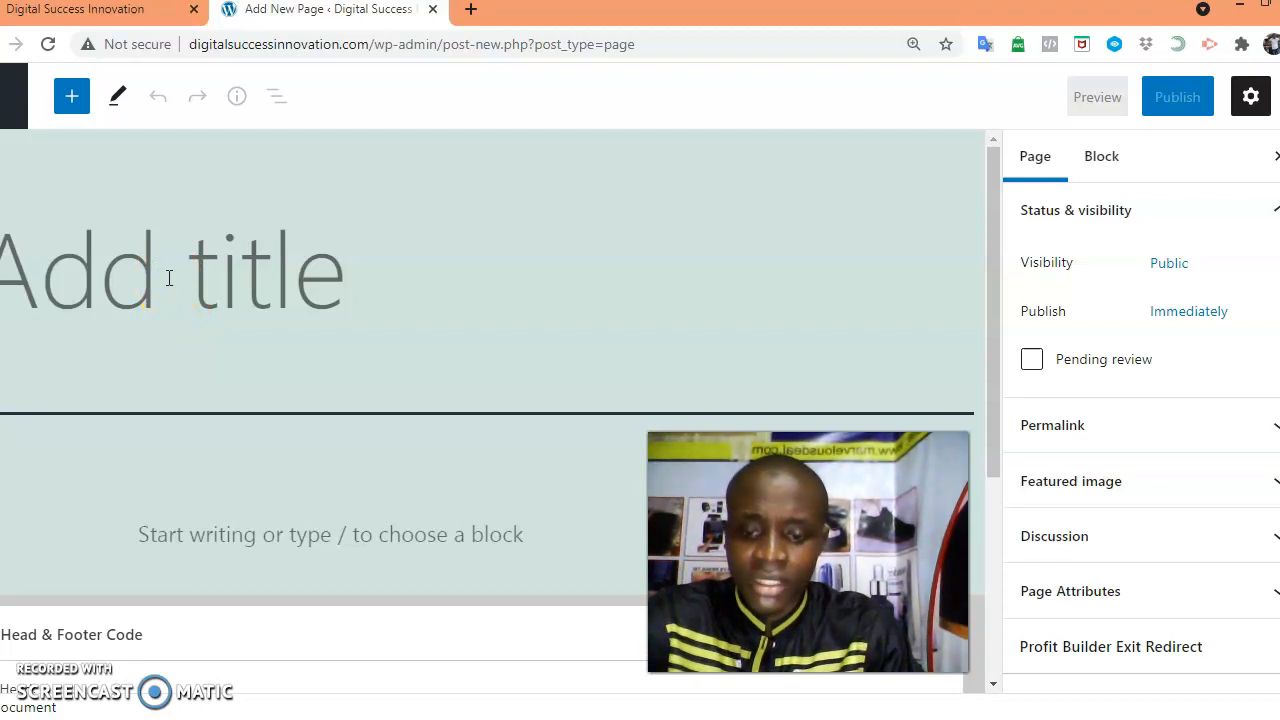
key(ctrl+v)
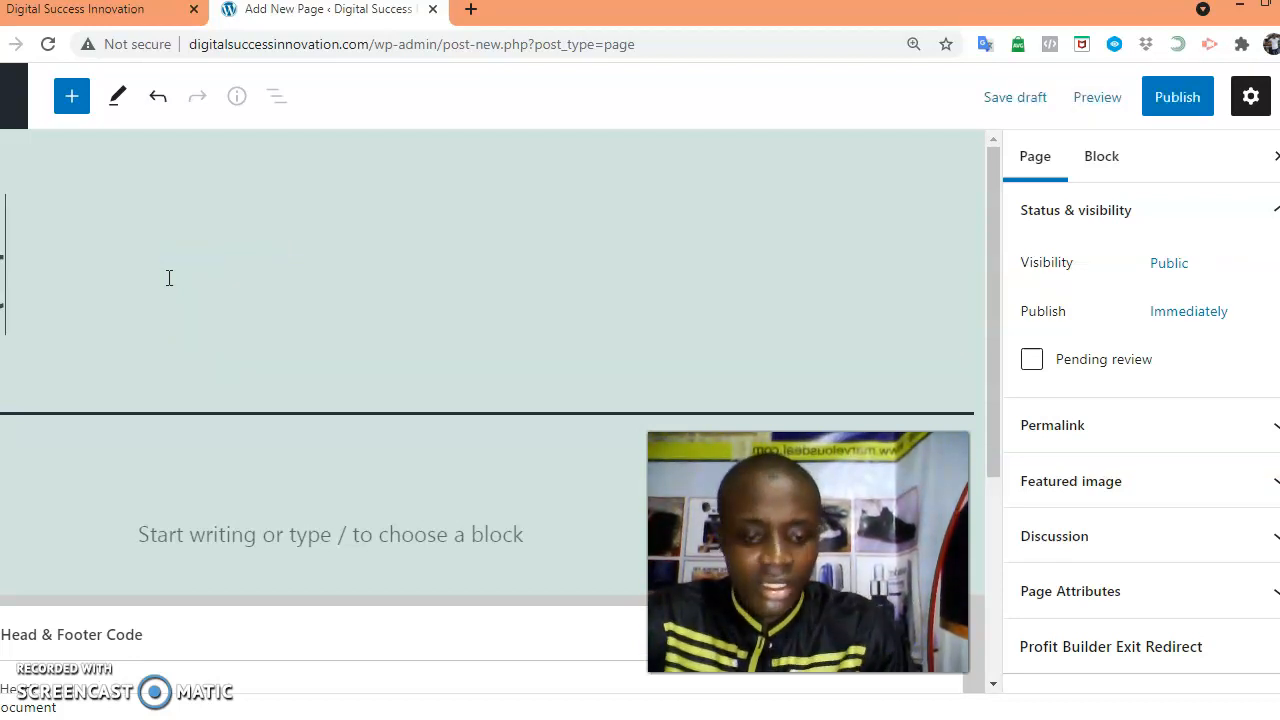
text(odayslead)
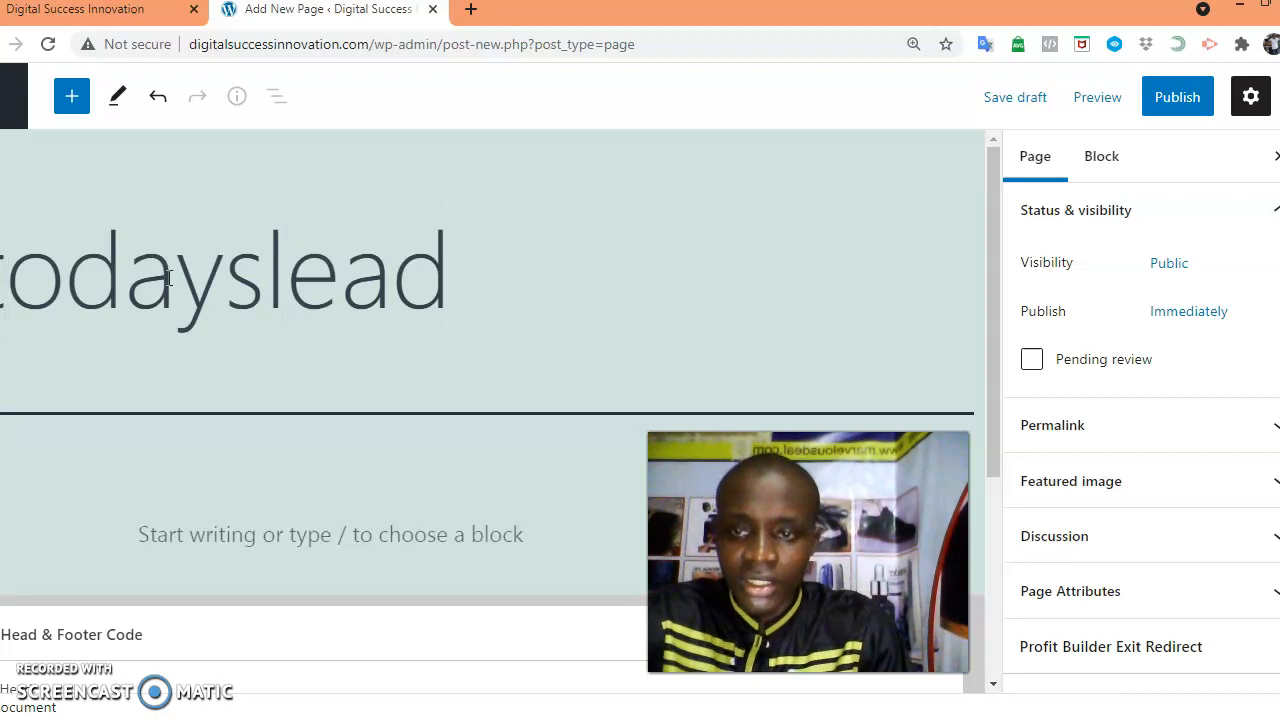
text(gen)
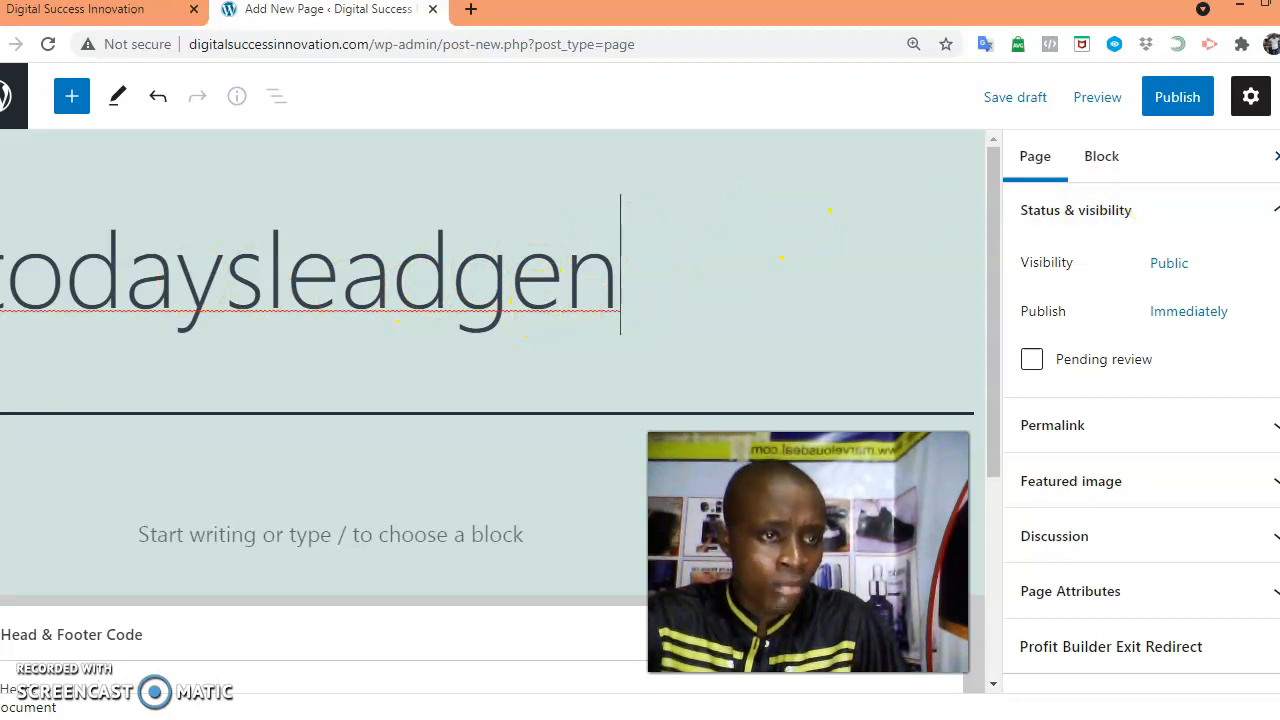
Set the page's Profit Builder template to Profit Builder Full Width Page.
scroll(1140, 445, down, 2)
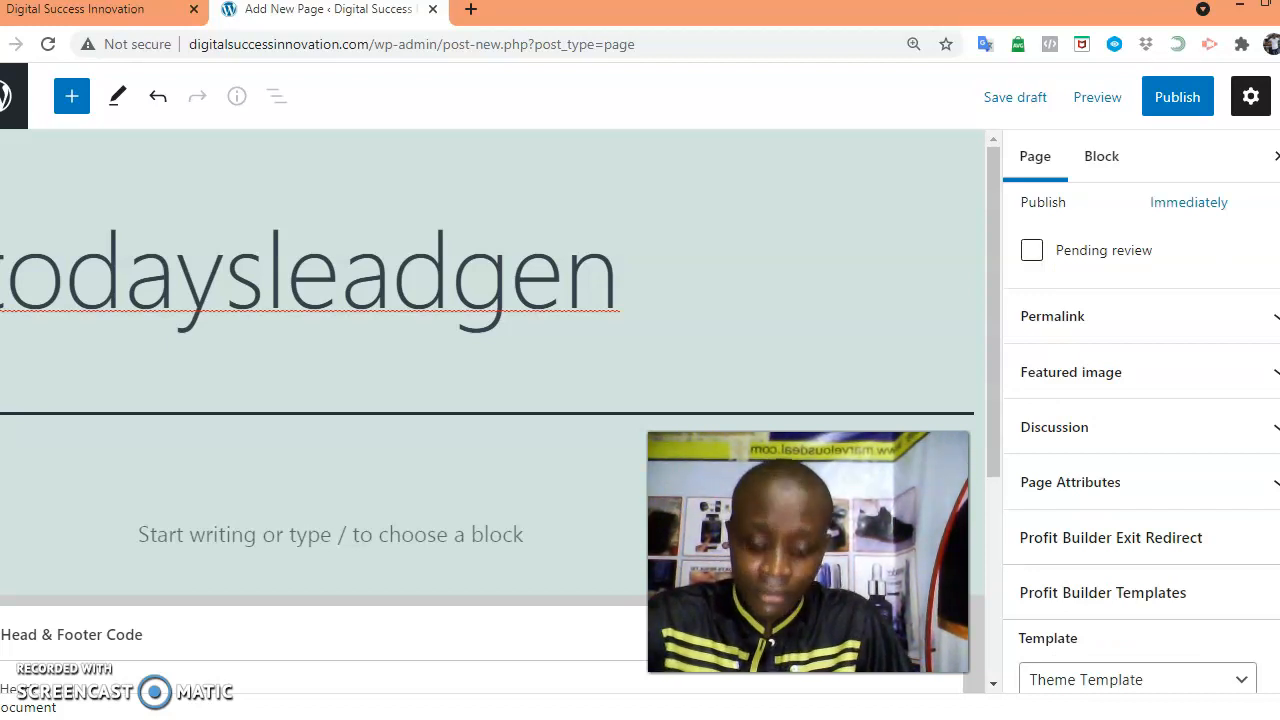
scroll(1141, 439, down, 3)
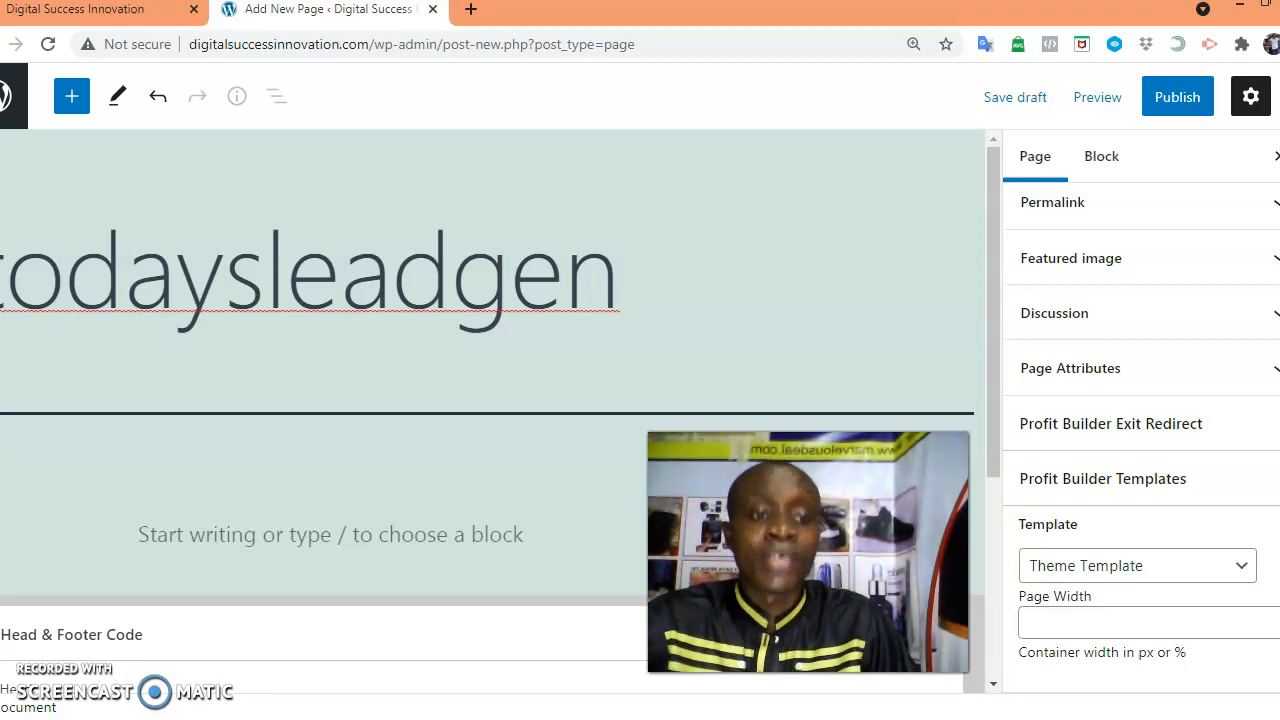
click(1247, 566)
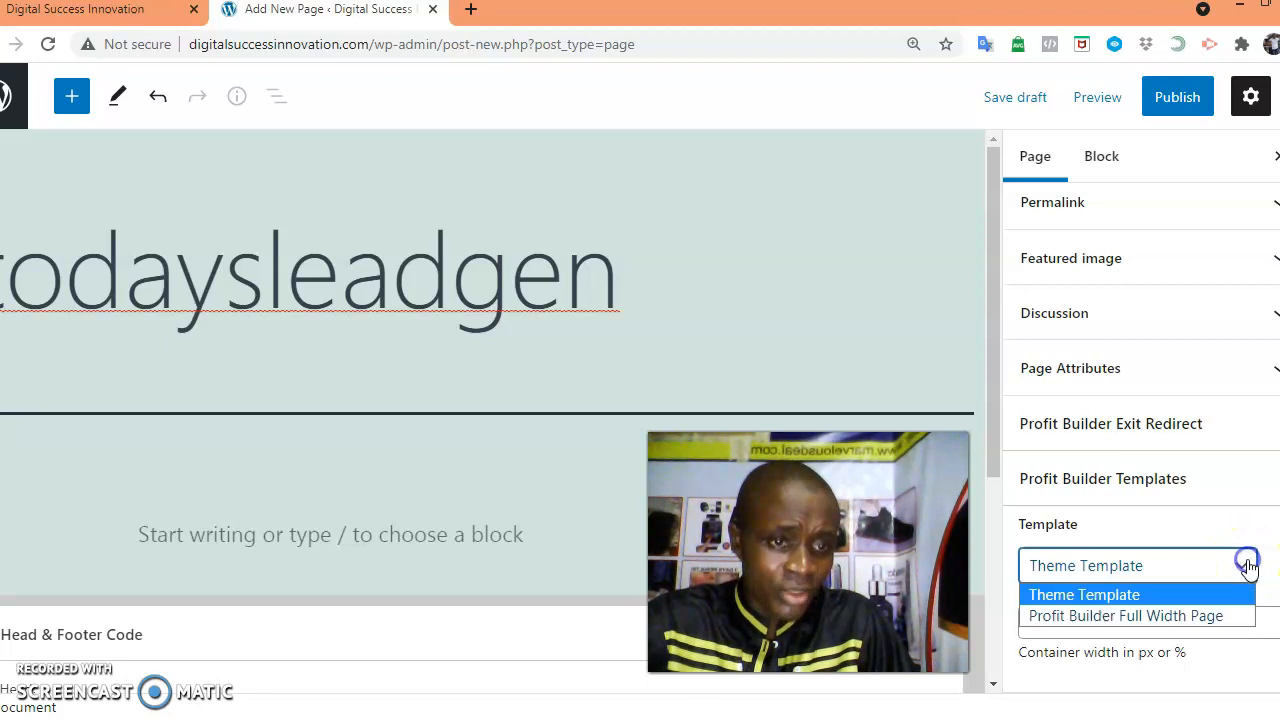
click(1184, 620)
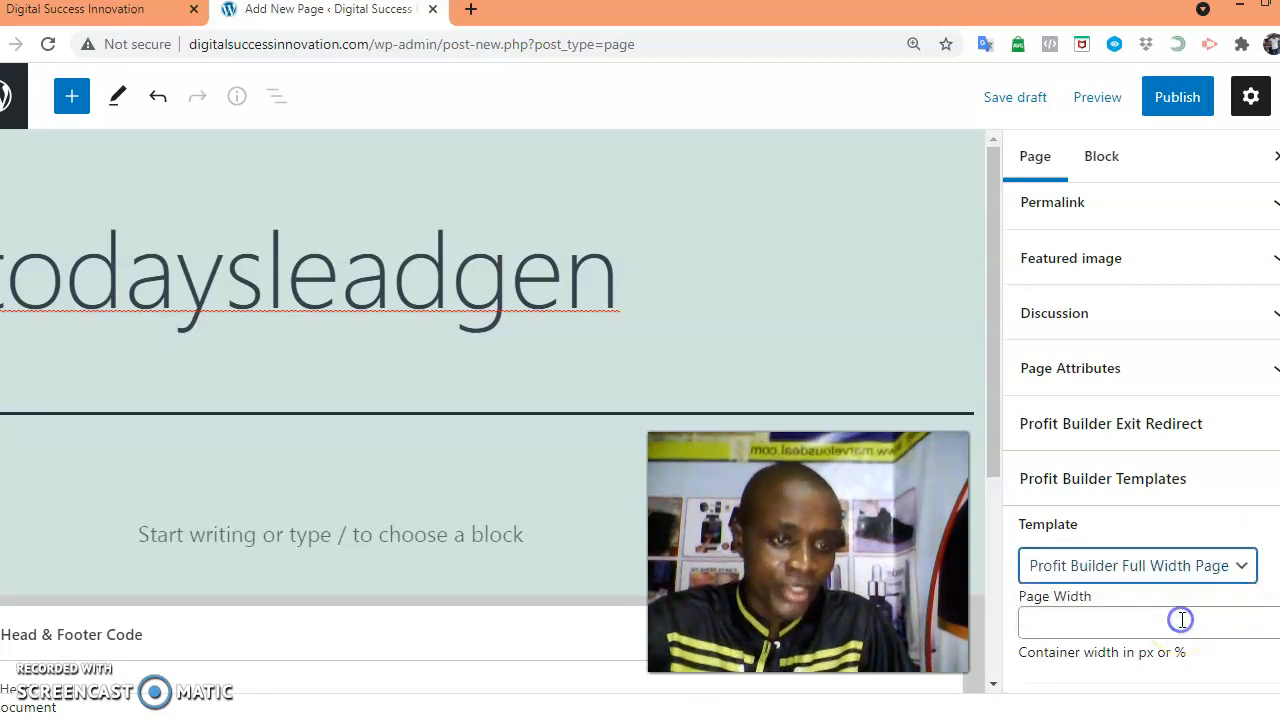
Publish the todaysleadgen page and open its live version.
click(1186, 102)
click(1140, 100)
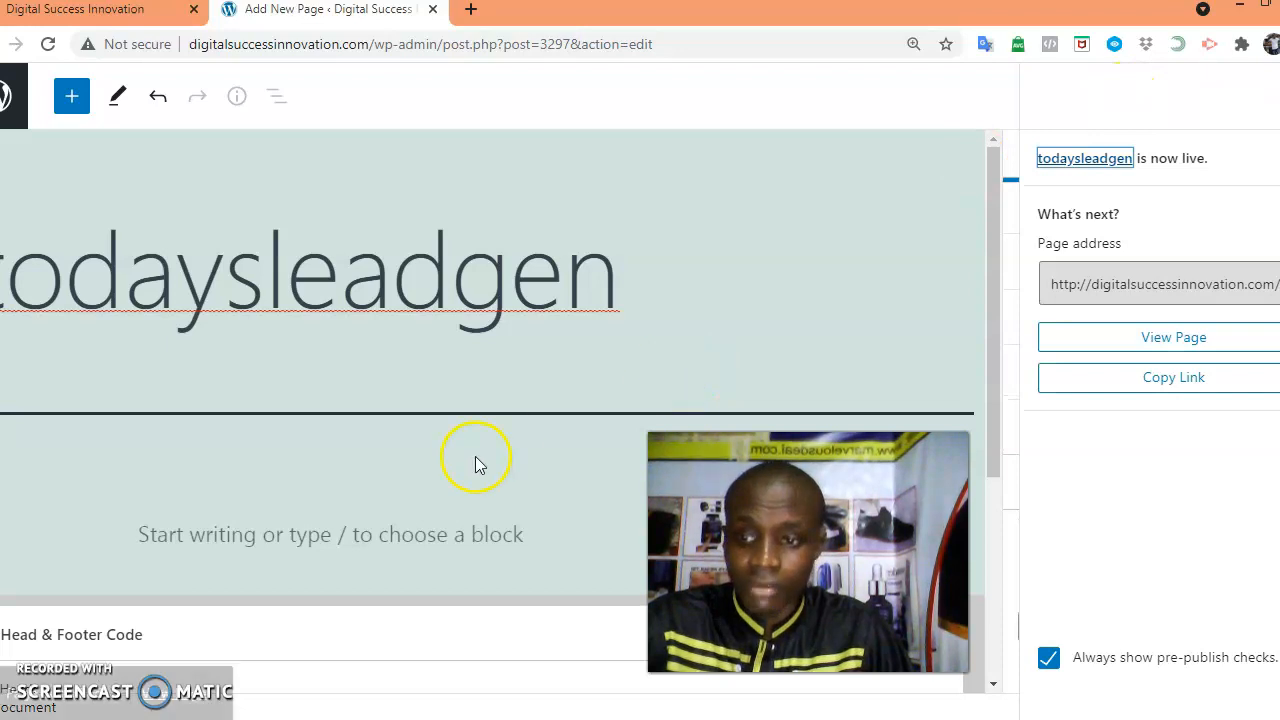
click(163, 652)
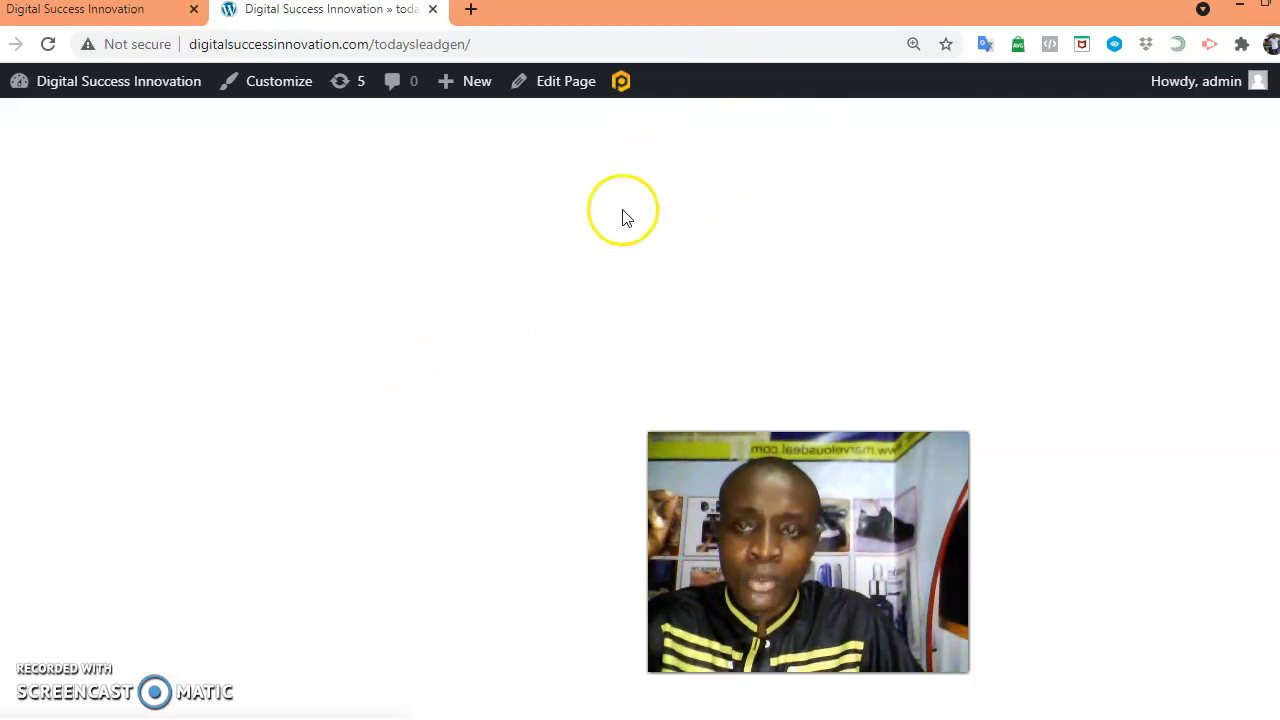
Review the existing Conversion Explosion opt-in page from headline to sign-up form, and return to the blank todaysleadgen page.
click(100, 18)
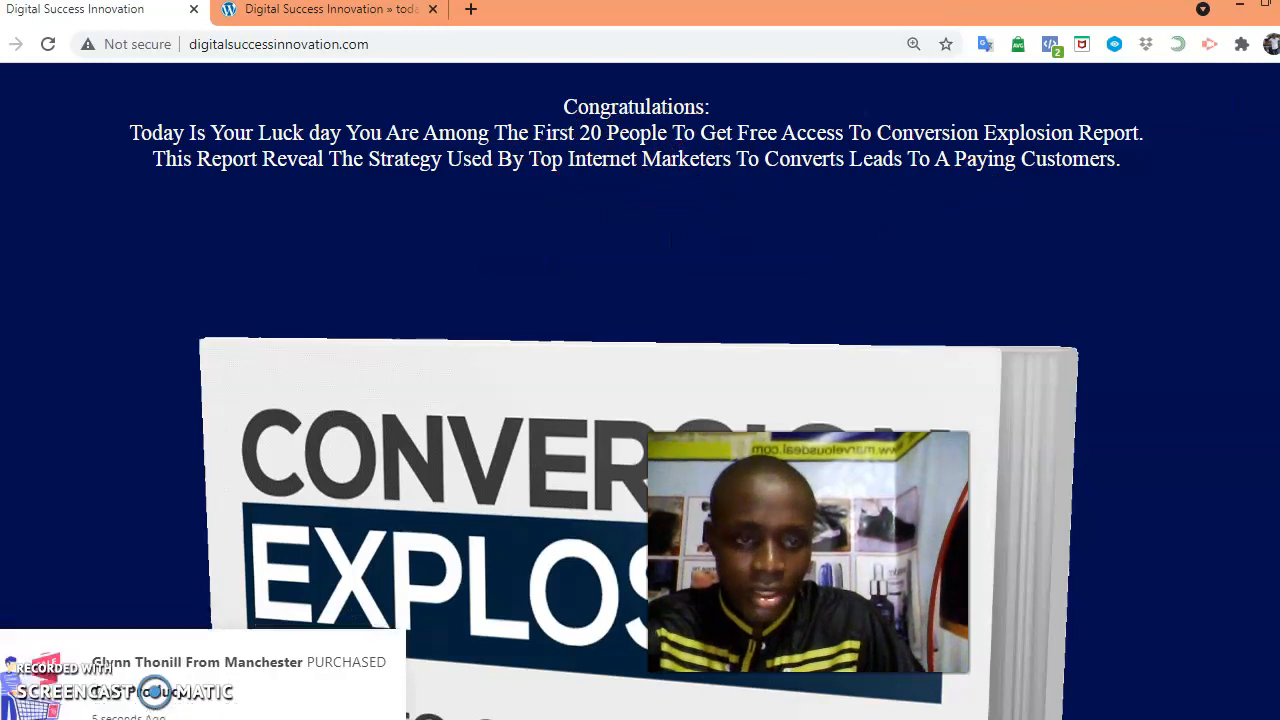
scroll(640, 390, down, 3)
scroll(640, 390, down, 5)
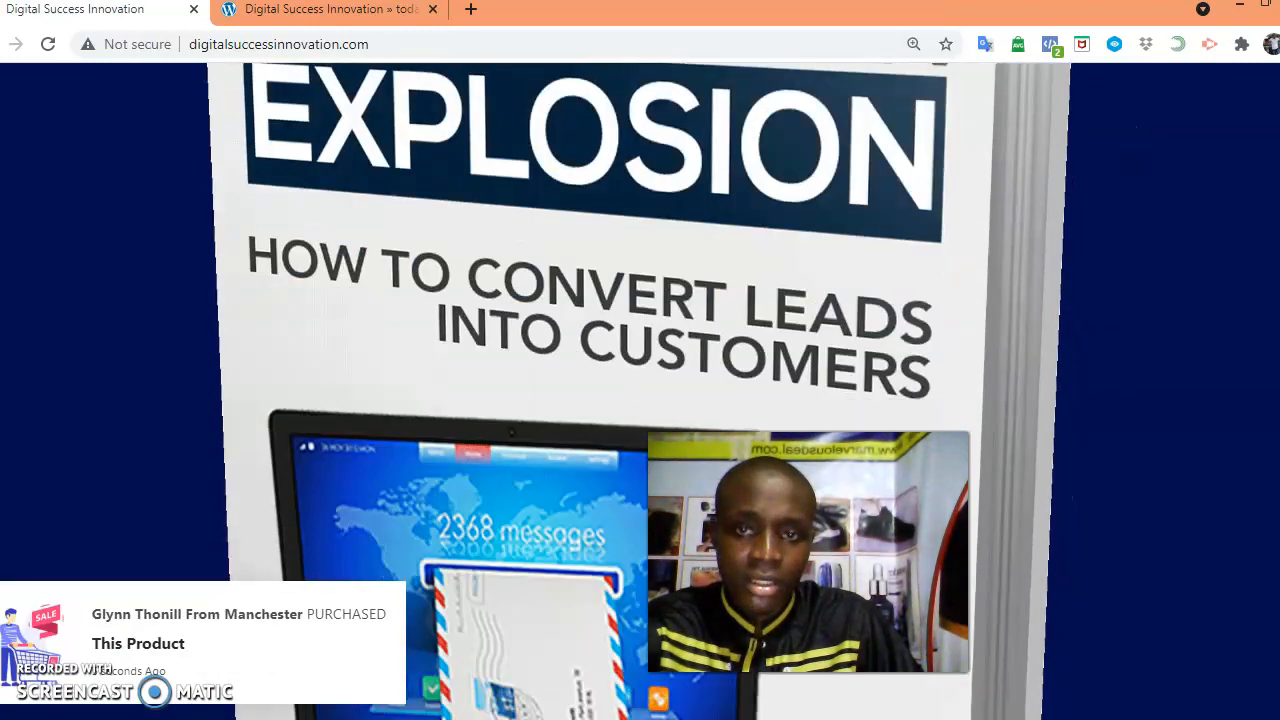
scroll(640, 390, down, 2)
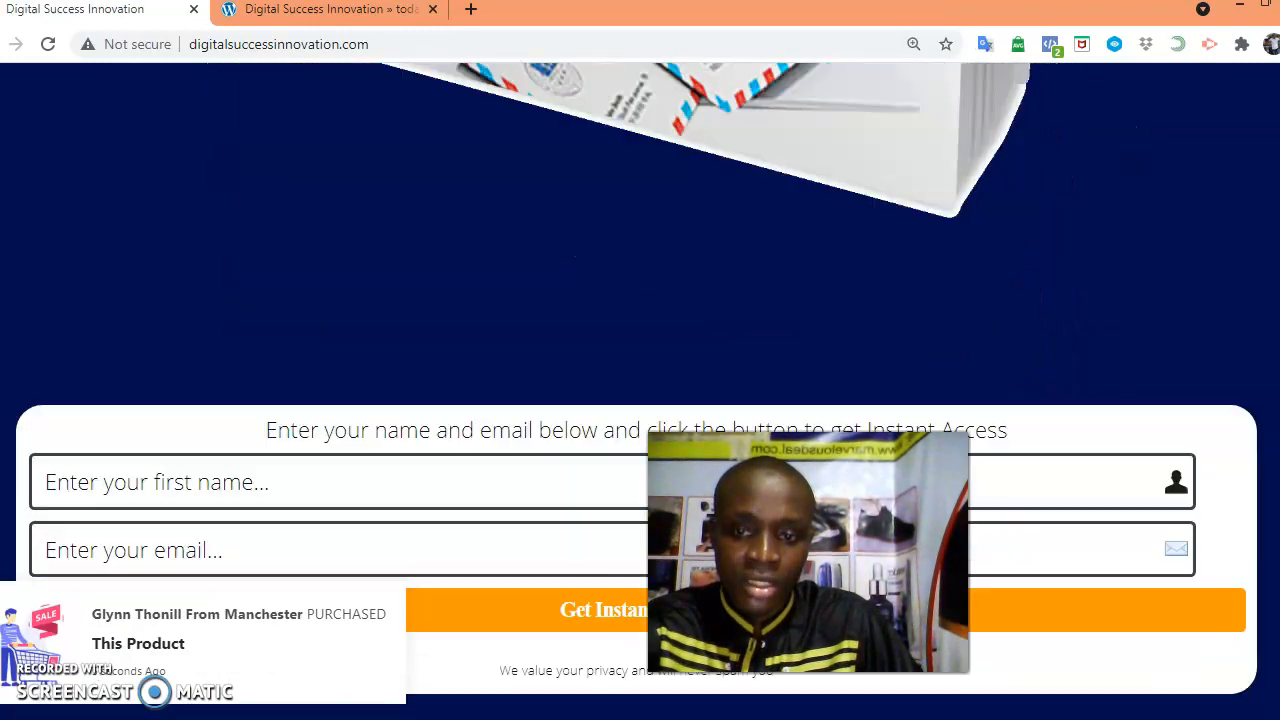
scroll(640, 390, up, 3)
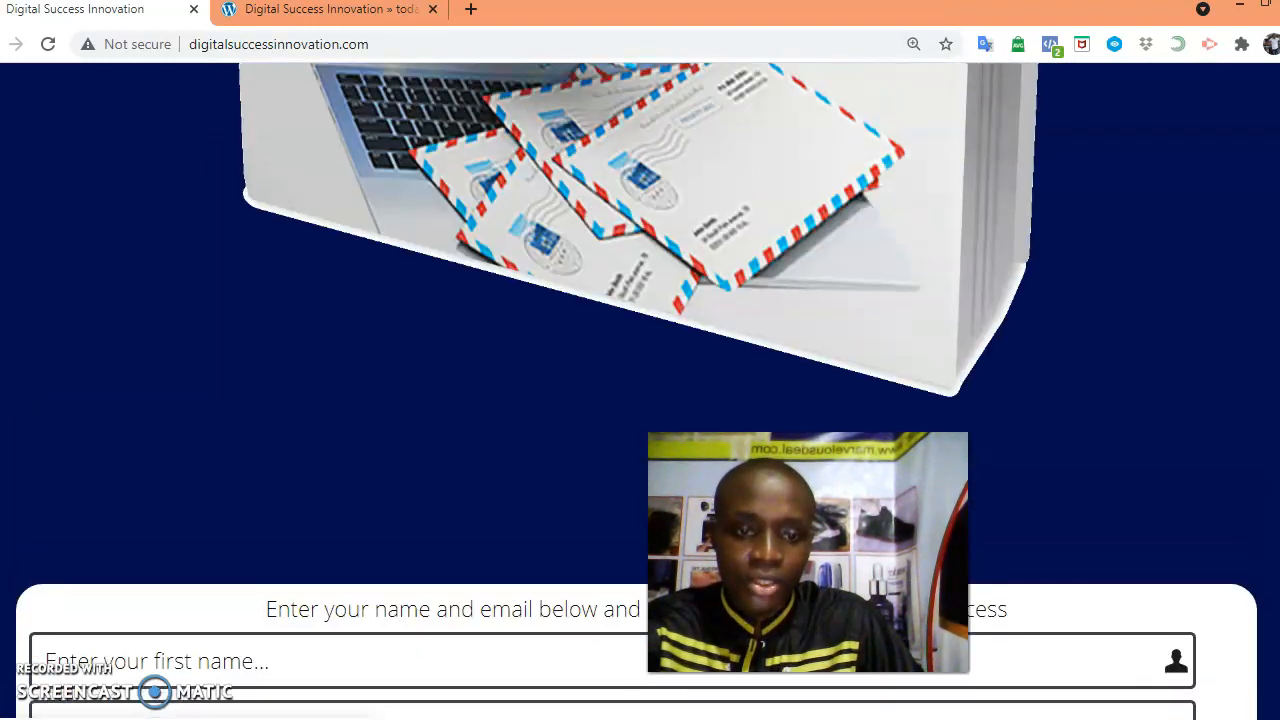
scroll(640, 390, up, 7)
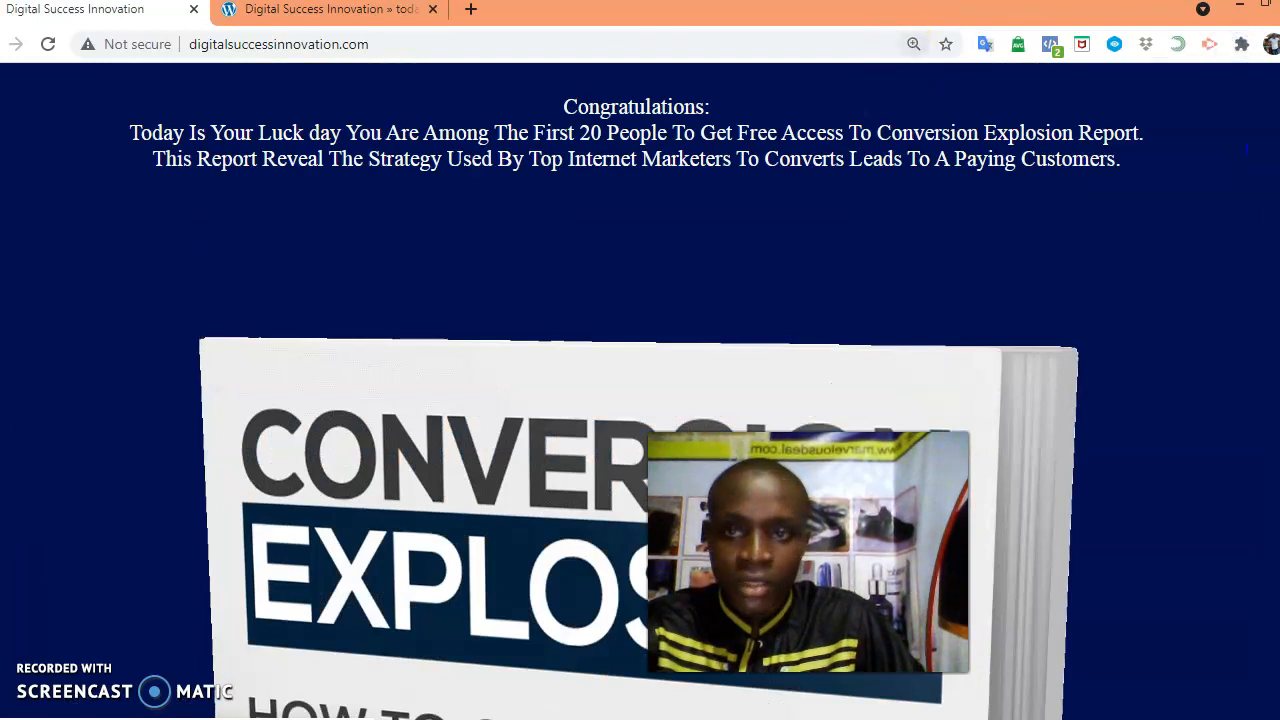
click(348, 18)
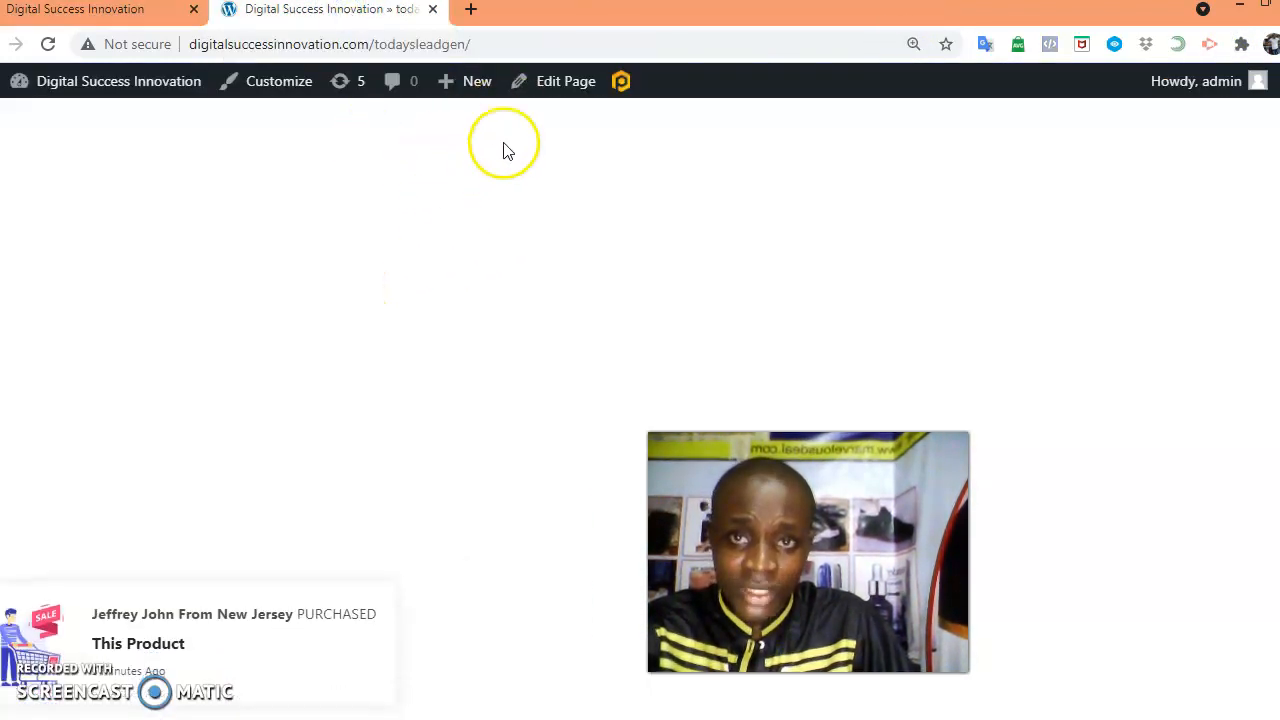
click(554, 181)
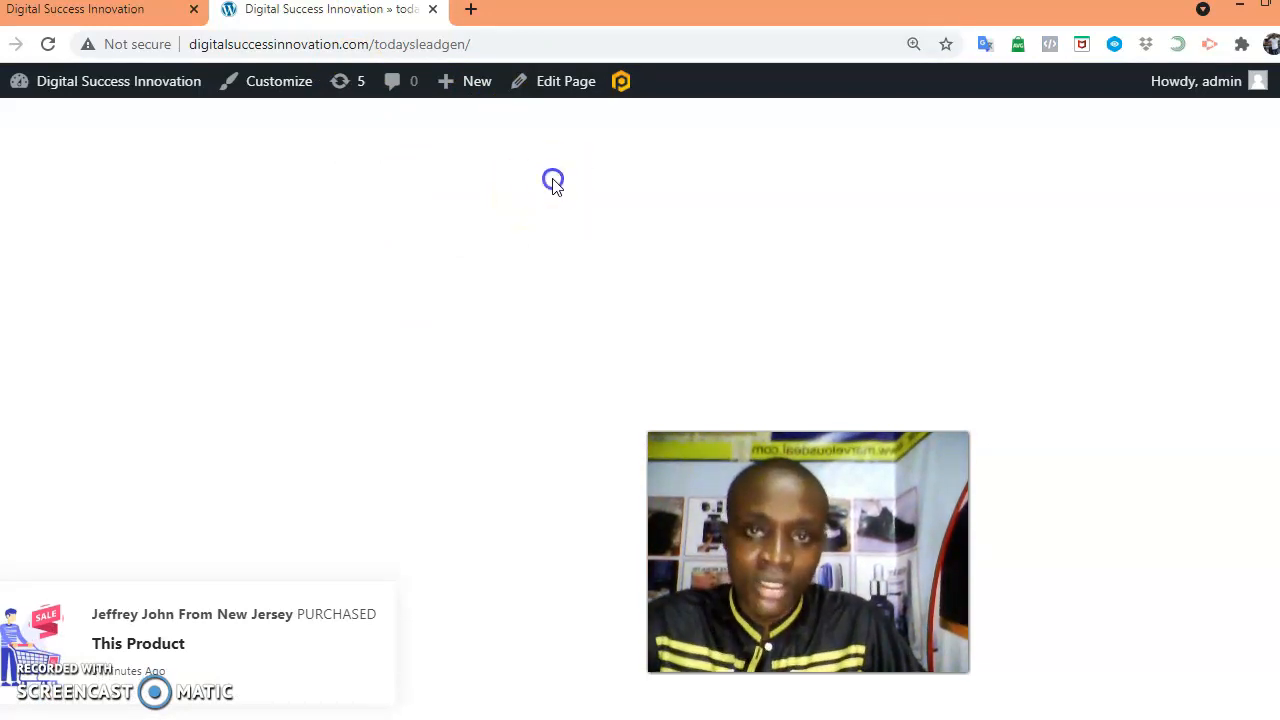
Open the blank page in the Profit Builder editor and add a single-column row.
click(620, 85)
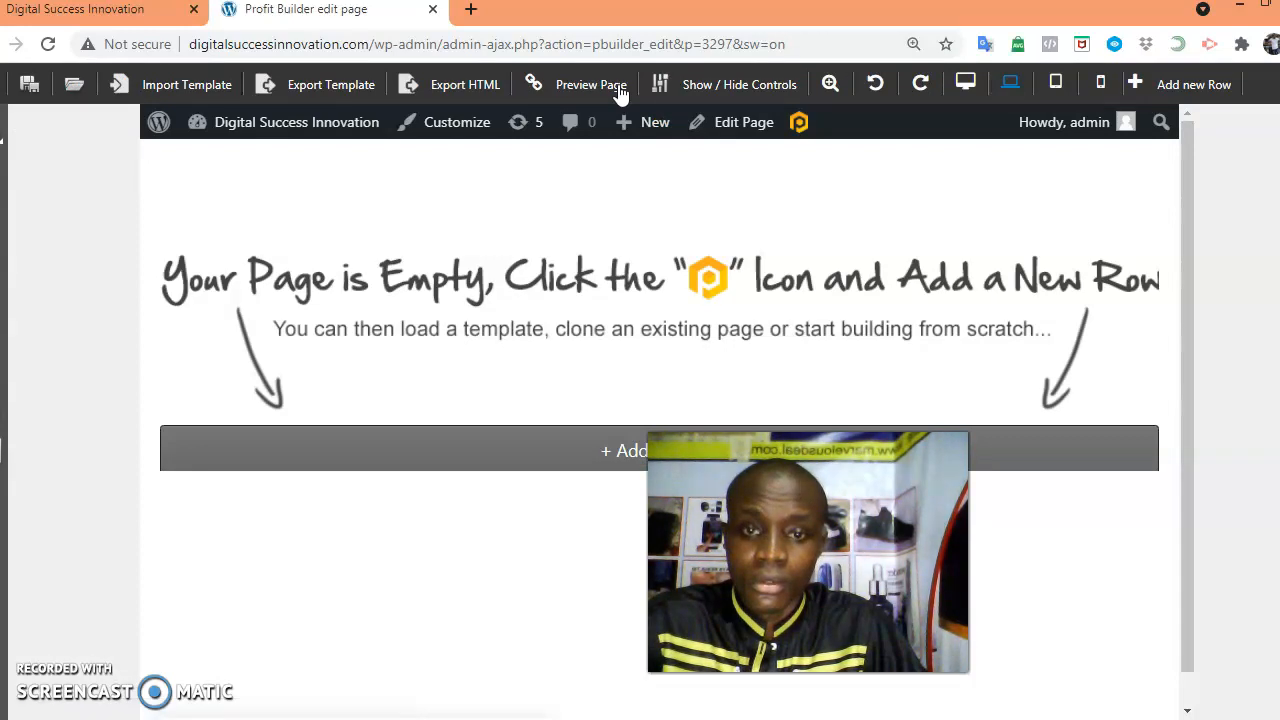
click(605, 458)
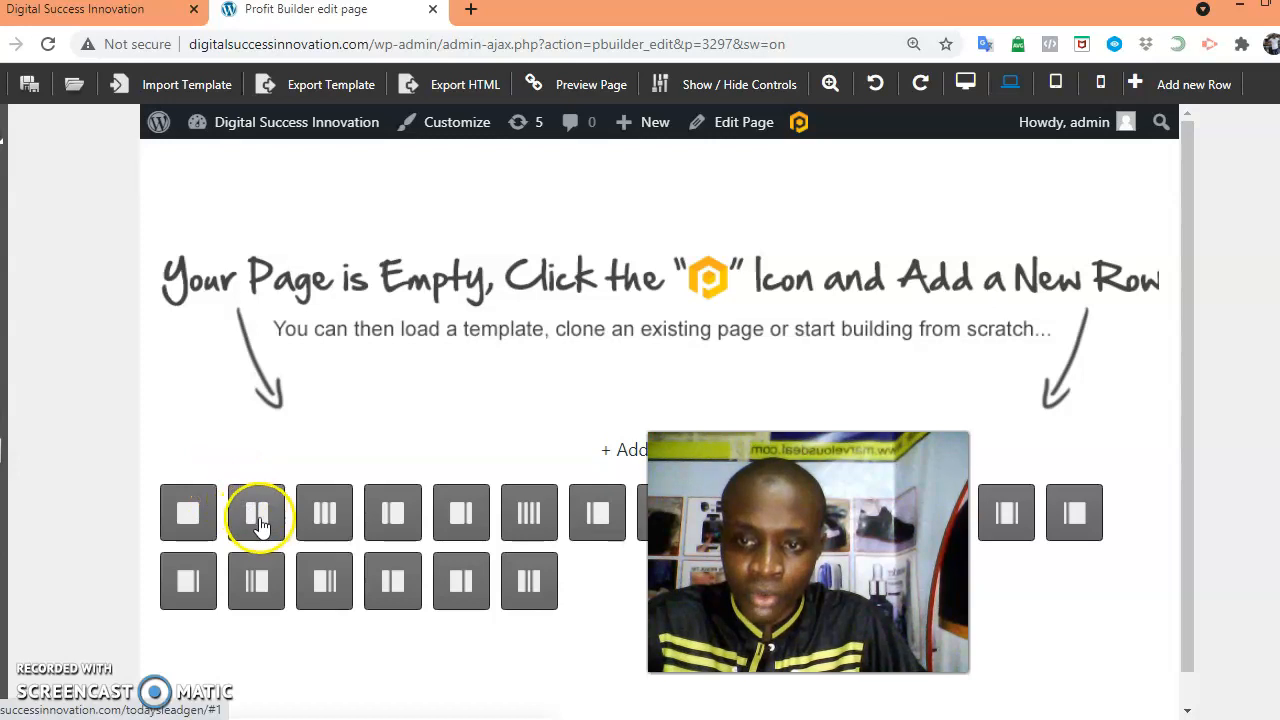
click(188, 515)
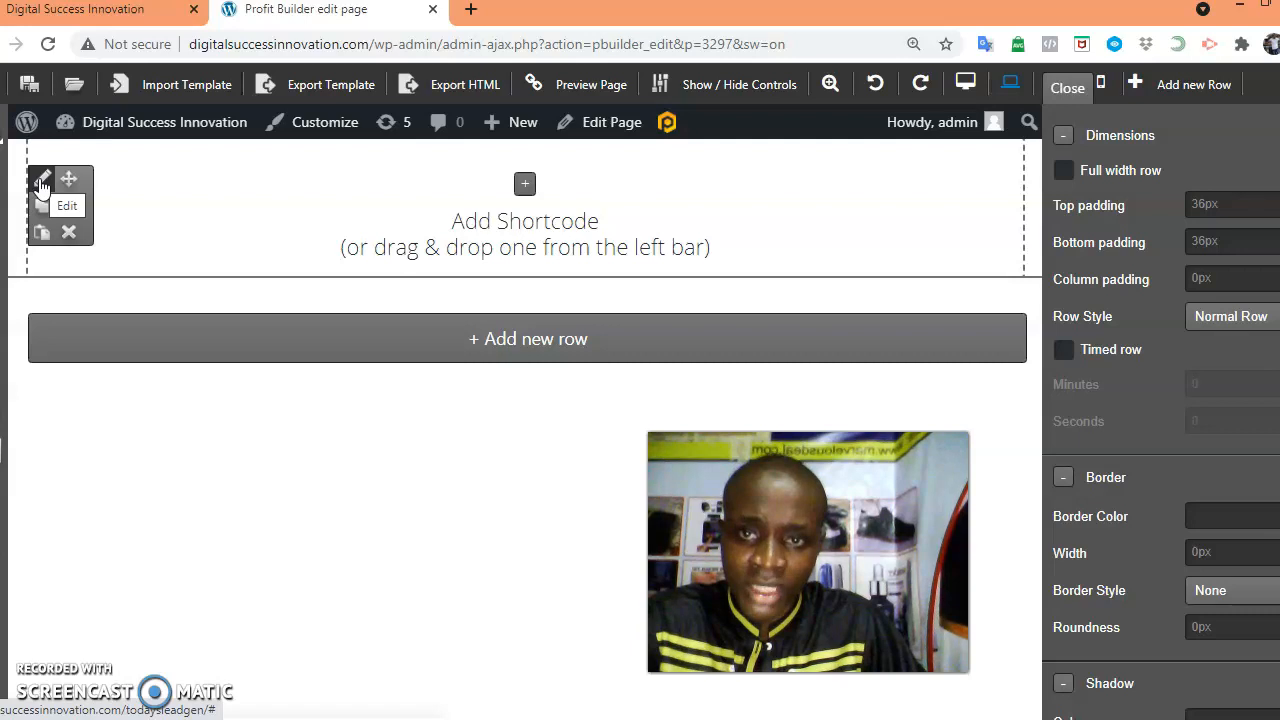
Edit the new row and reduce its top padding to 23px.
click(40, 184)
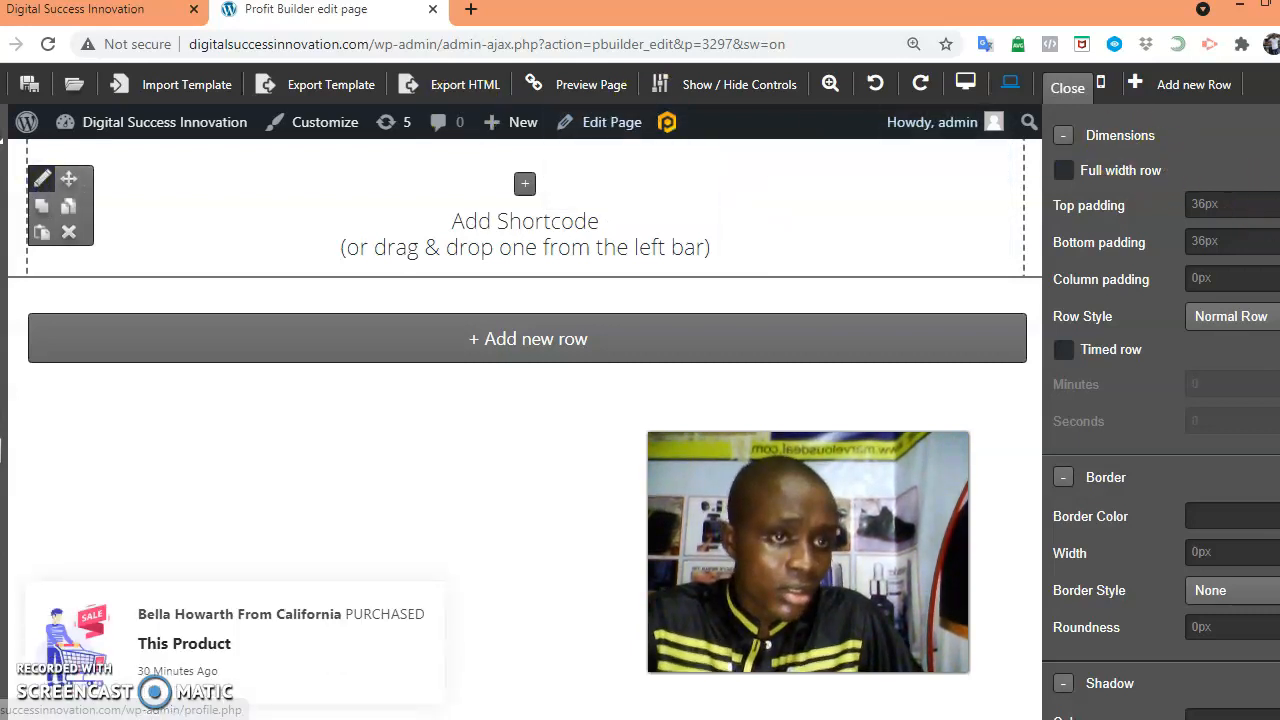
drag(1088, 252, 1082, 259)
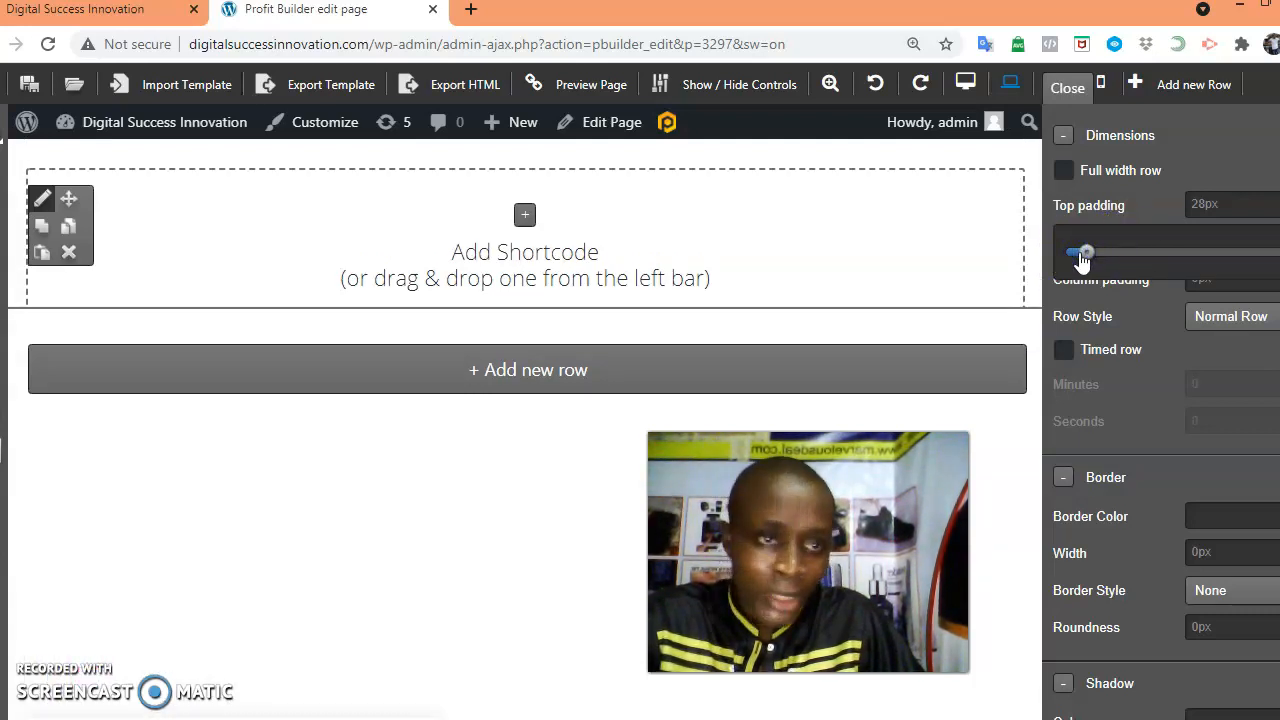
drag(1080, 256, 1078, 259)
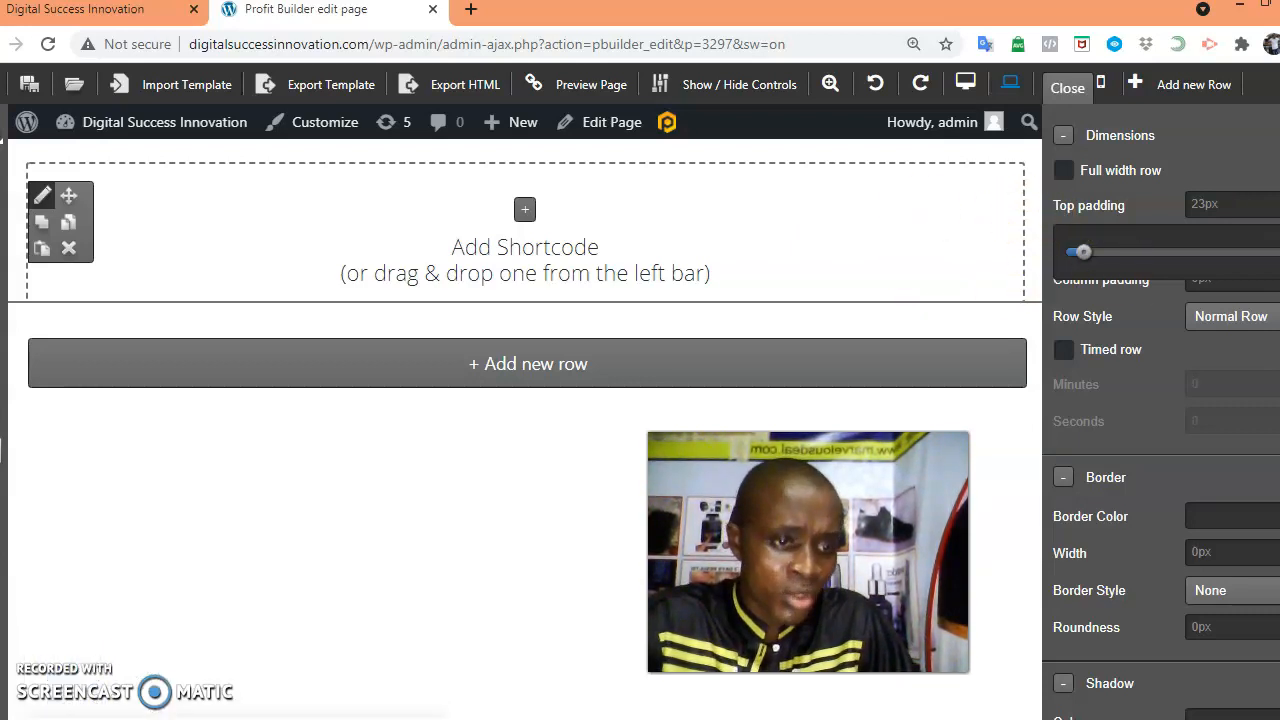
Set the row's static background color to dark blue #031b7b and close the row settings.
scroll(1160, 410, down, 3)
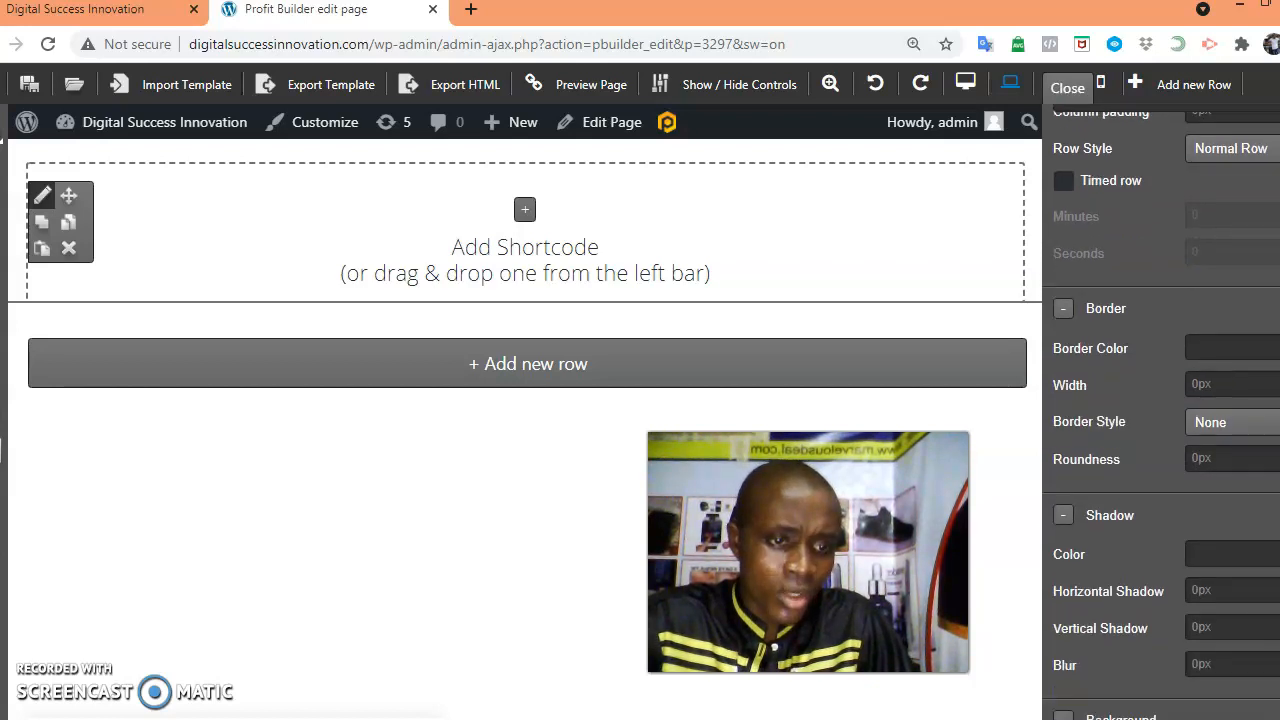
scroll(1160, 410, down, 6)
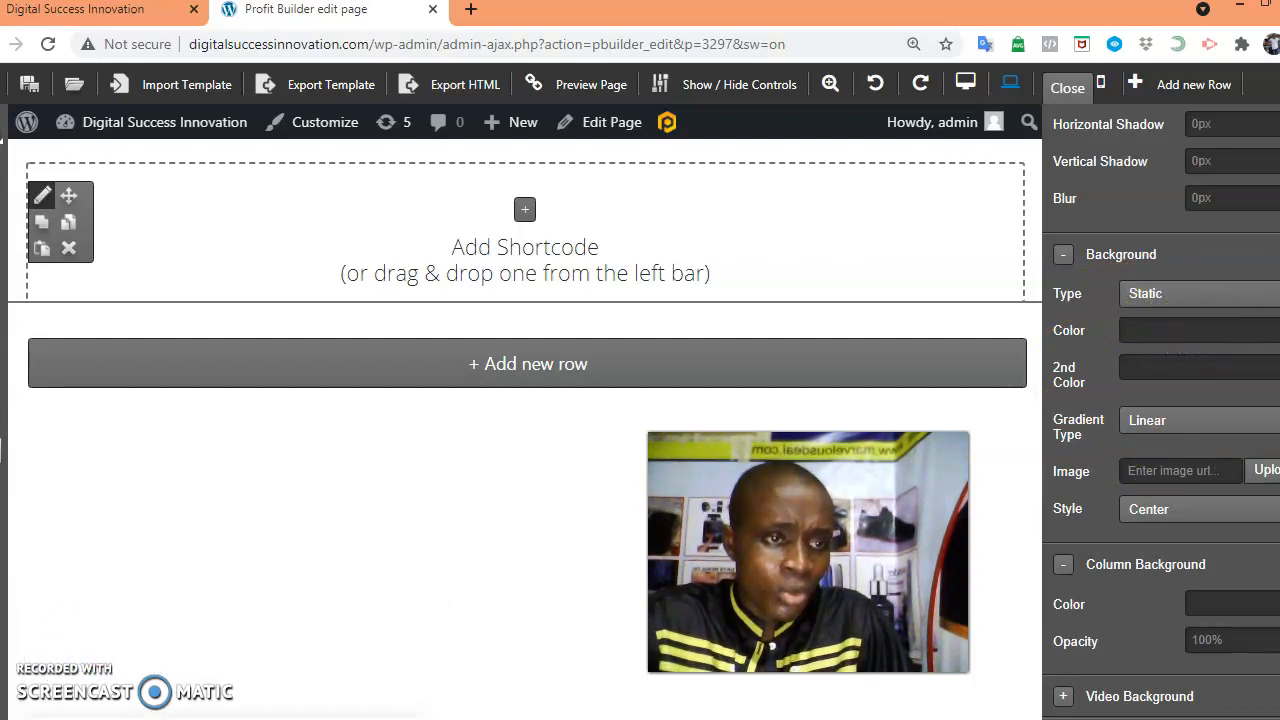
click(1200, 330)
drag(1163, 421, 1180, 437)
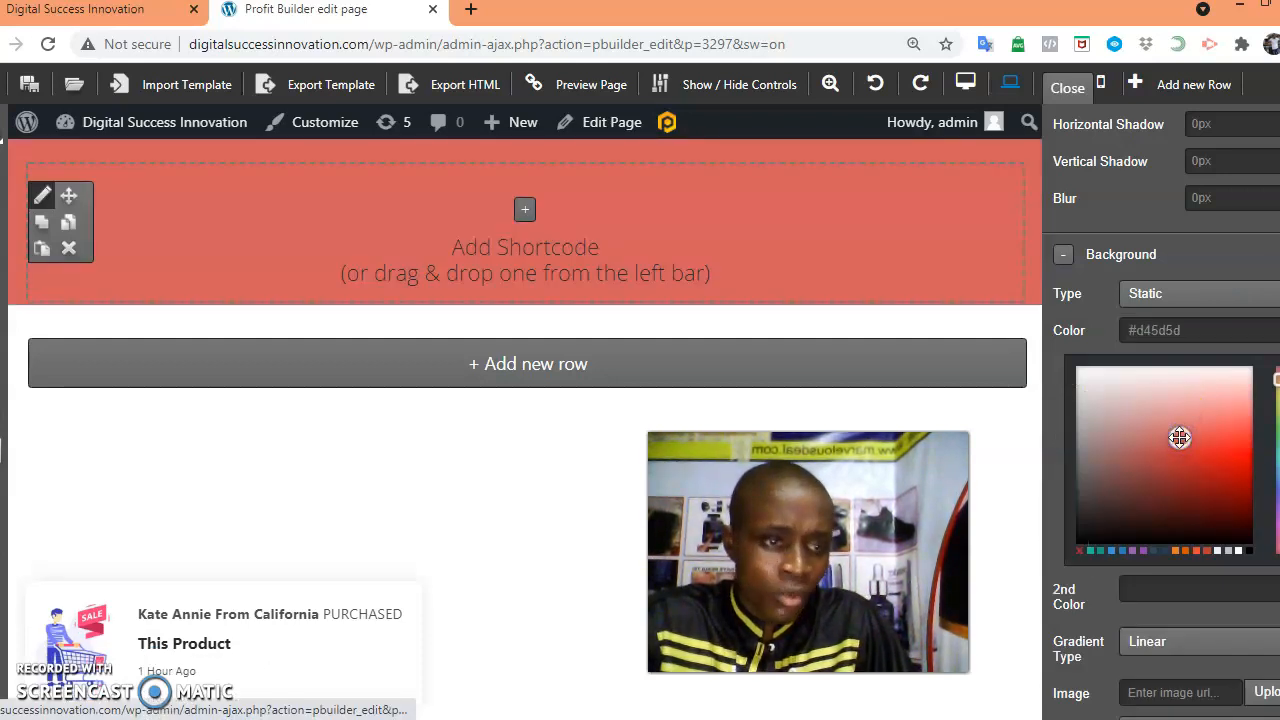
drag(1276, 378, 1276, 488)
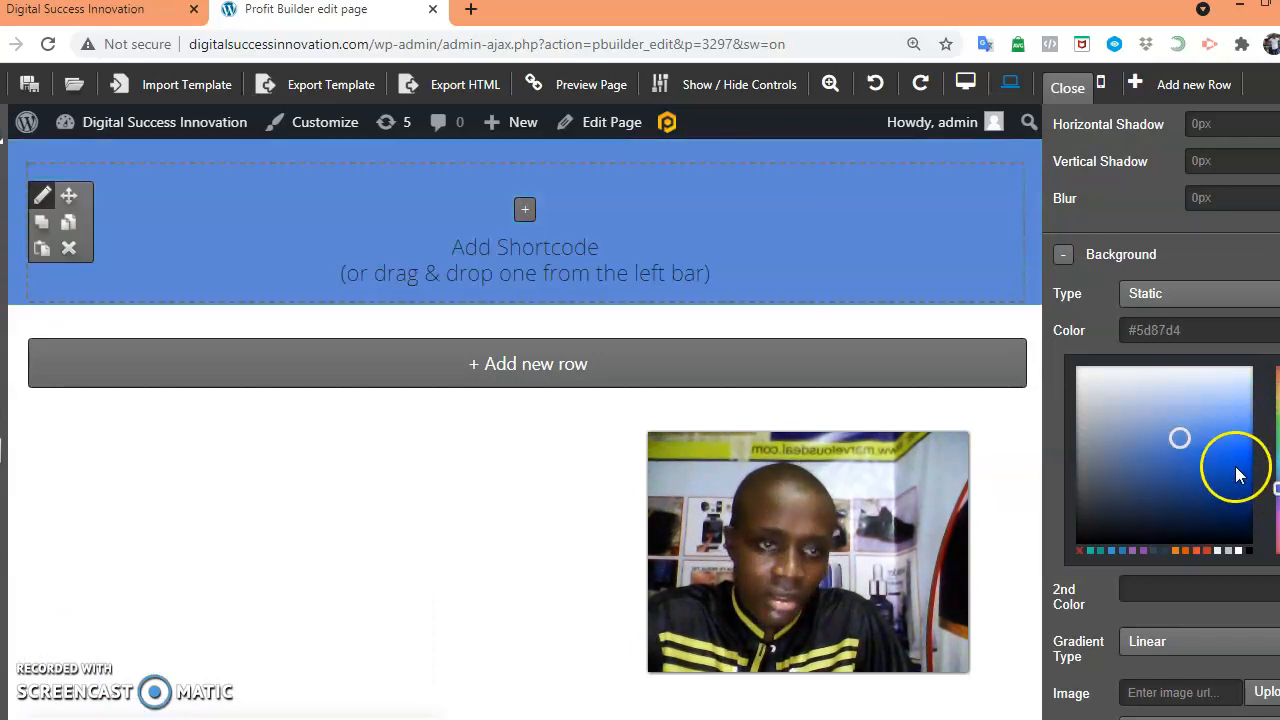
mouse_move(1182, 435)
mouse_down()
mouse_move(1230, 480)
mouse_move(1234, 523)
mouse_move(1220, 472)
mouse_move(1276, 493)
mouse_up()
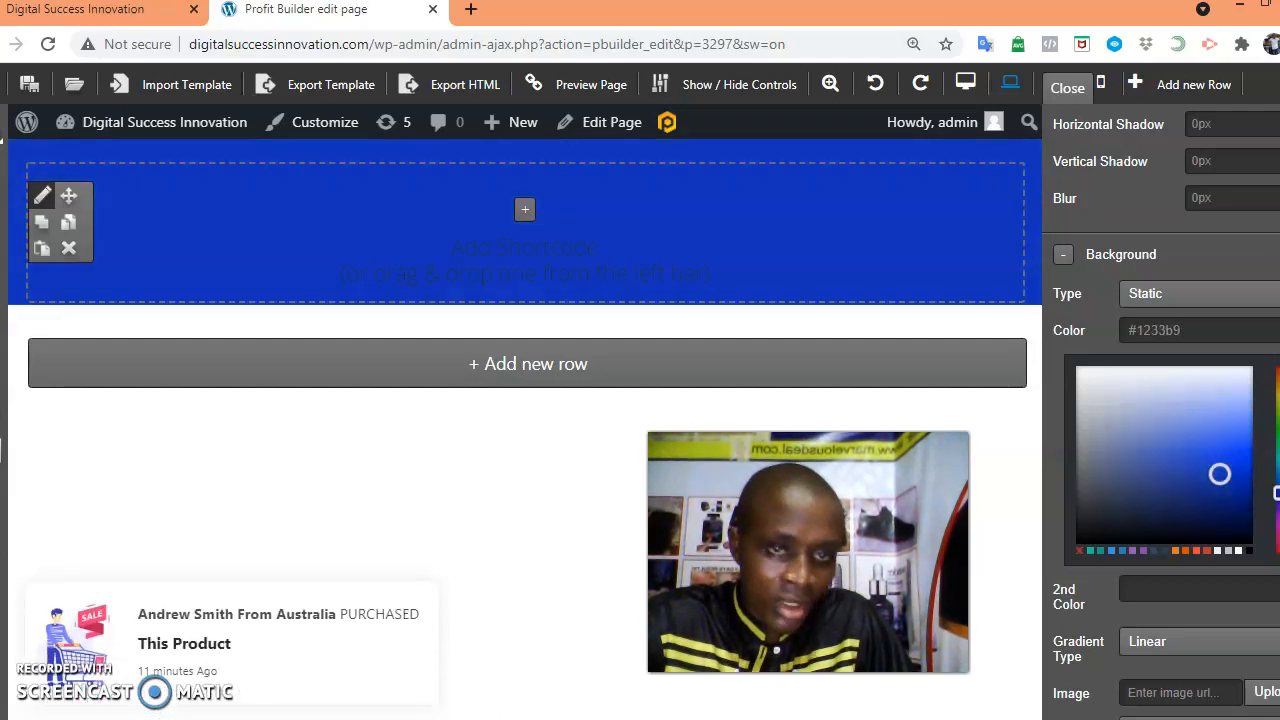
drag(1217, 465, 1240, 504)
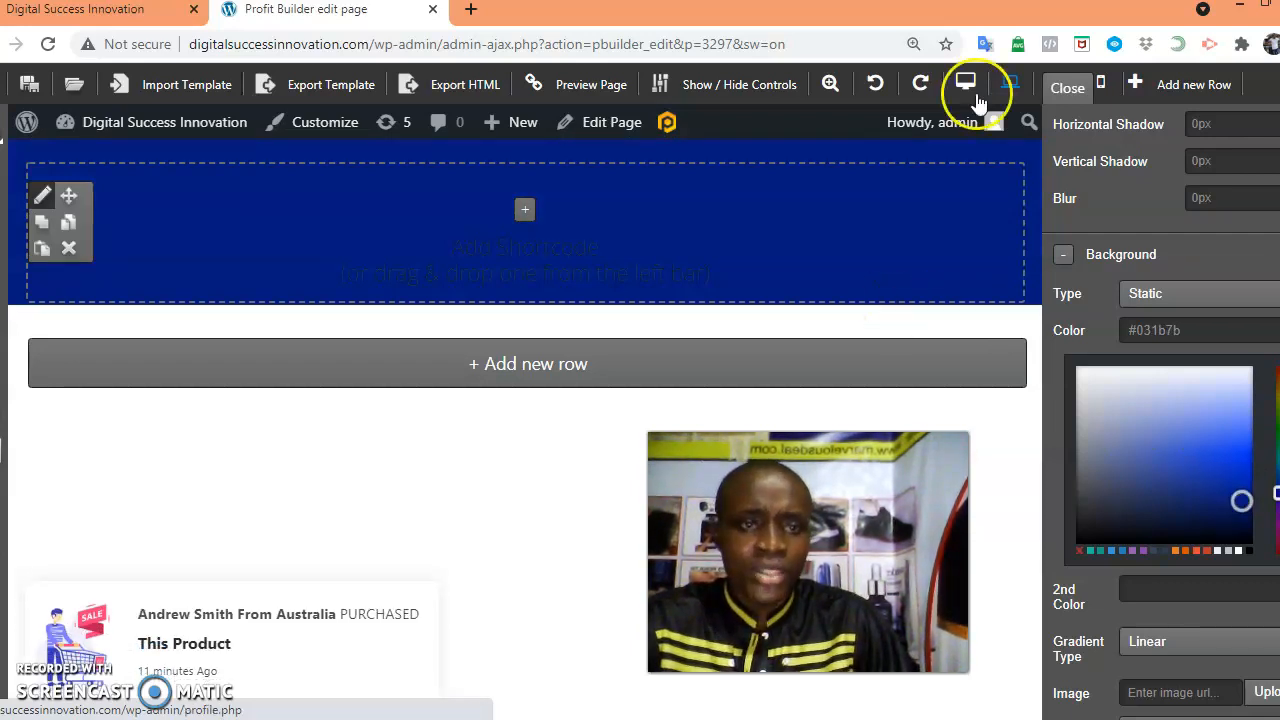
click(1064, 89)
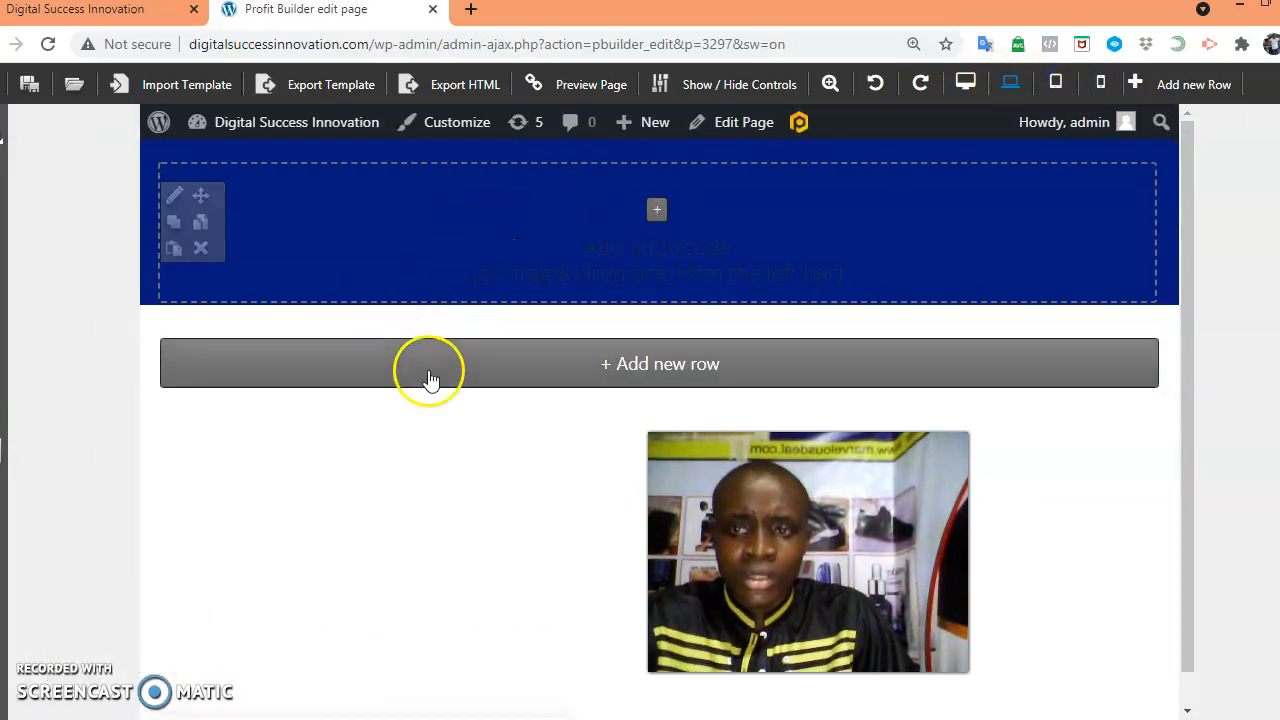
Duplicate the blue row, set the copy's top padding to 0px, and duplicate that copy as a third row.
click(174, 222)
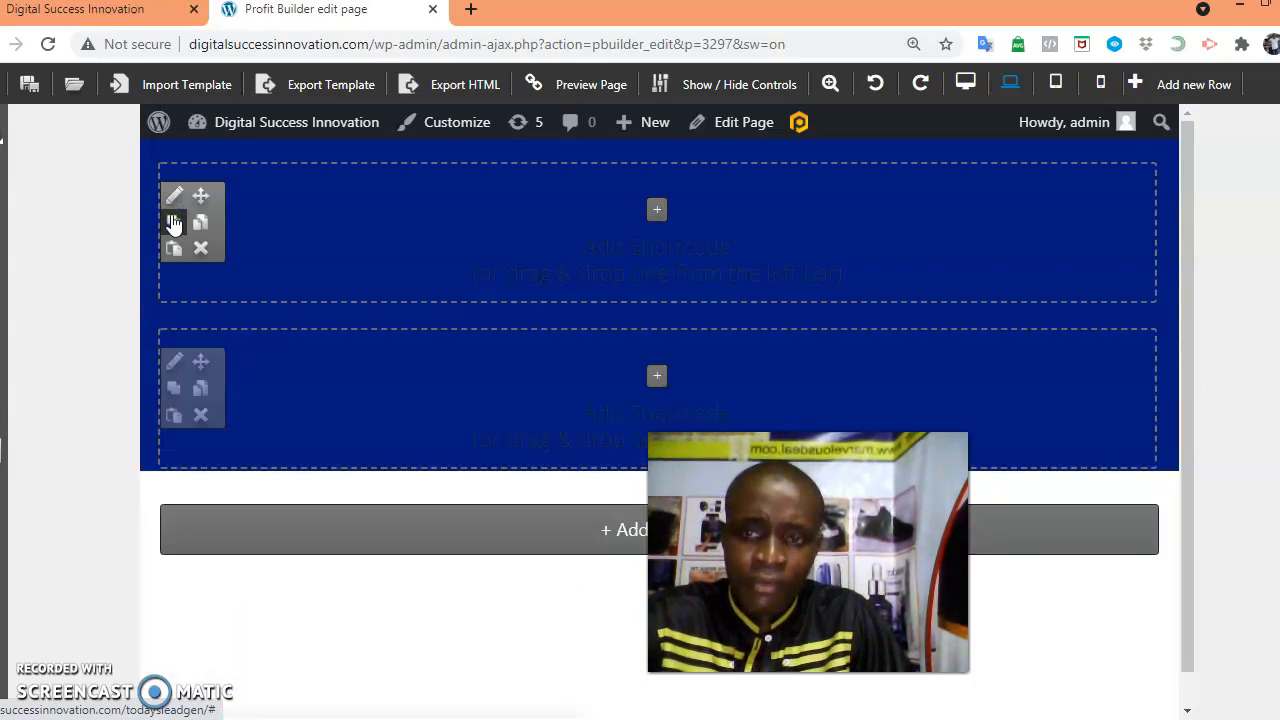
click(174, 362)
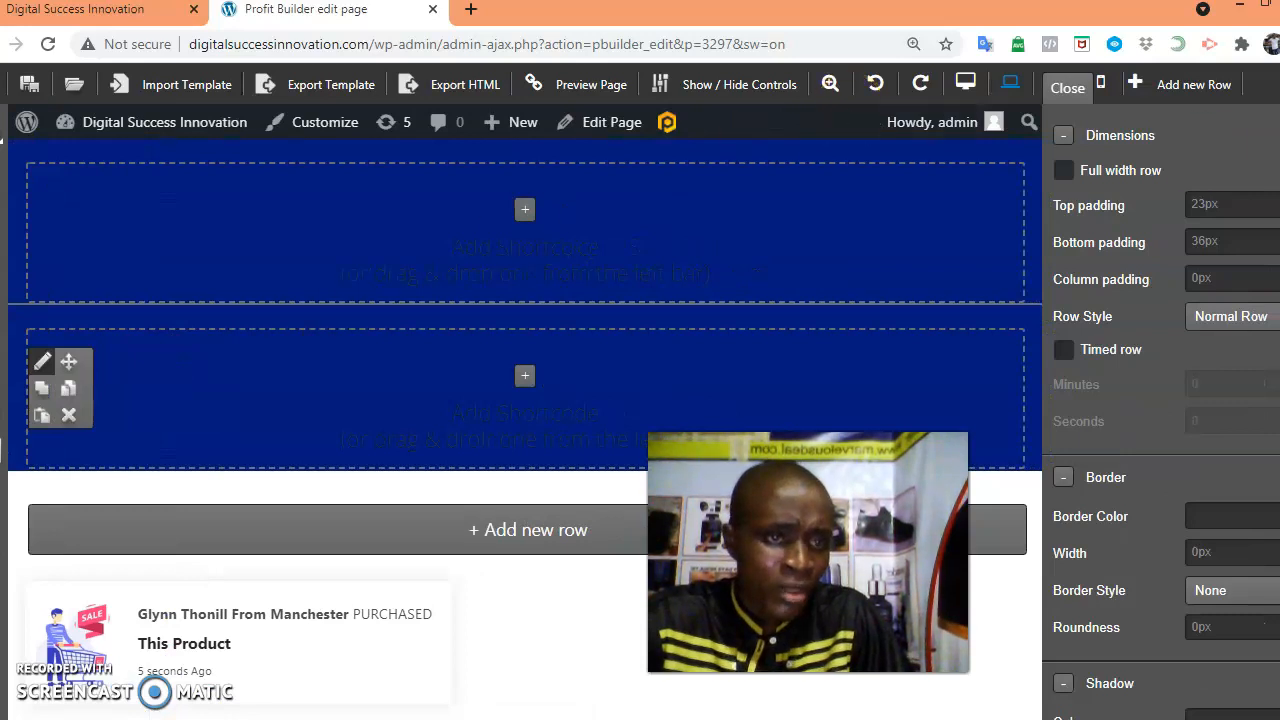
click(1271, 206)
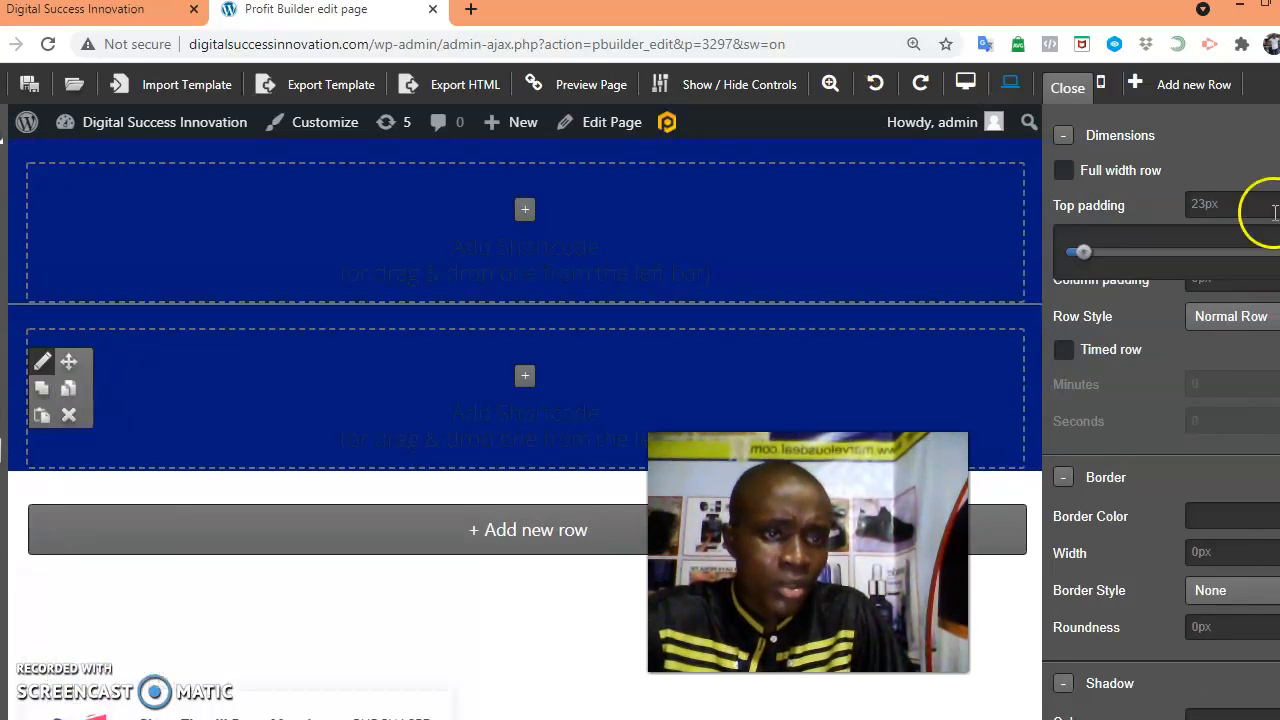
drag(1080, 251, 1058, 262)
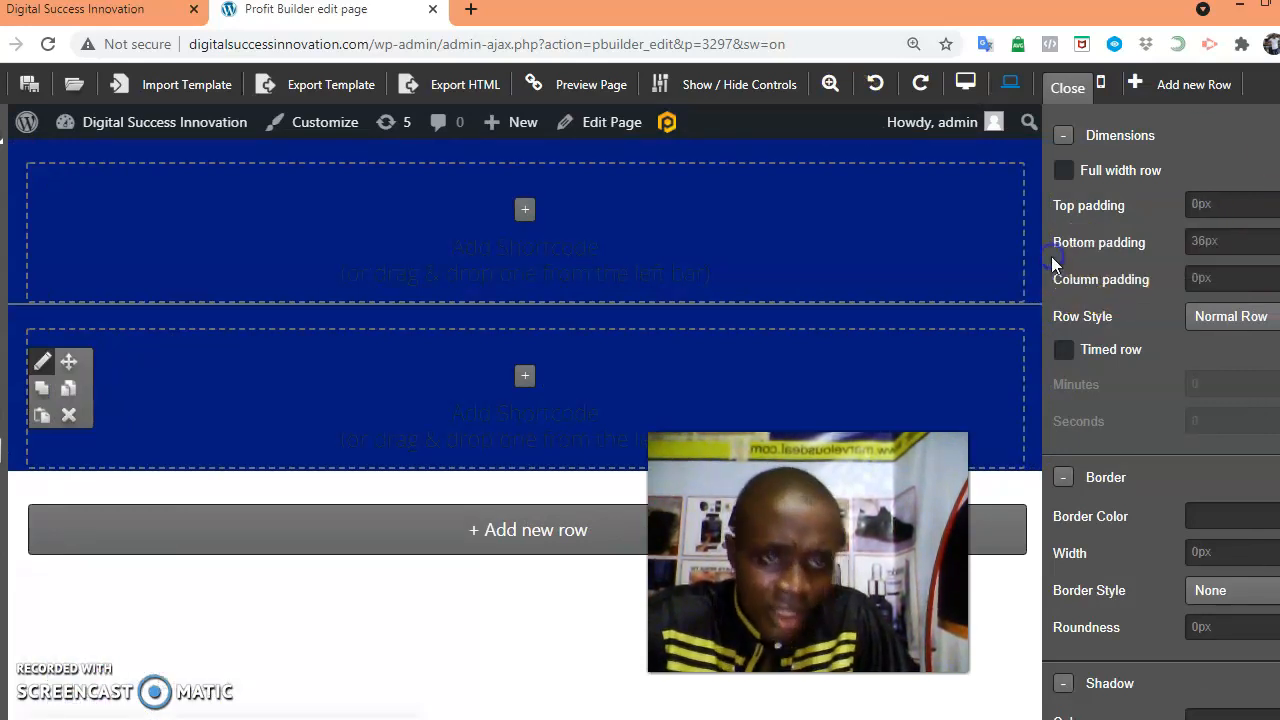
click(1067, 88)
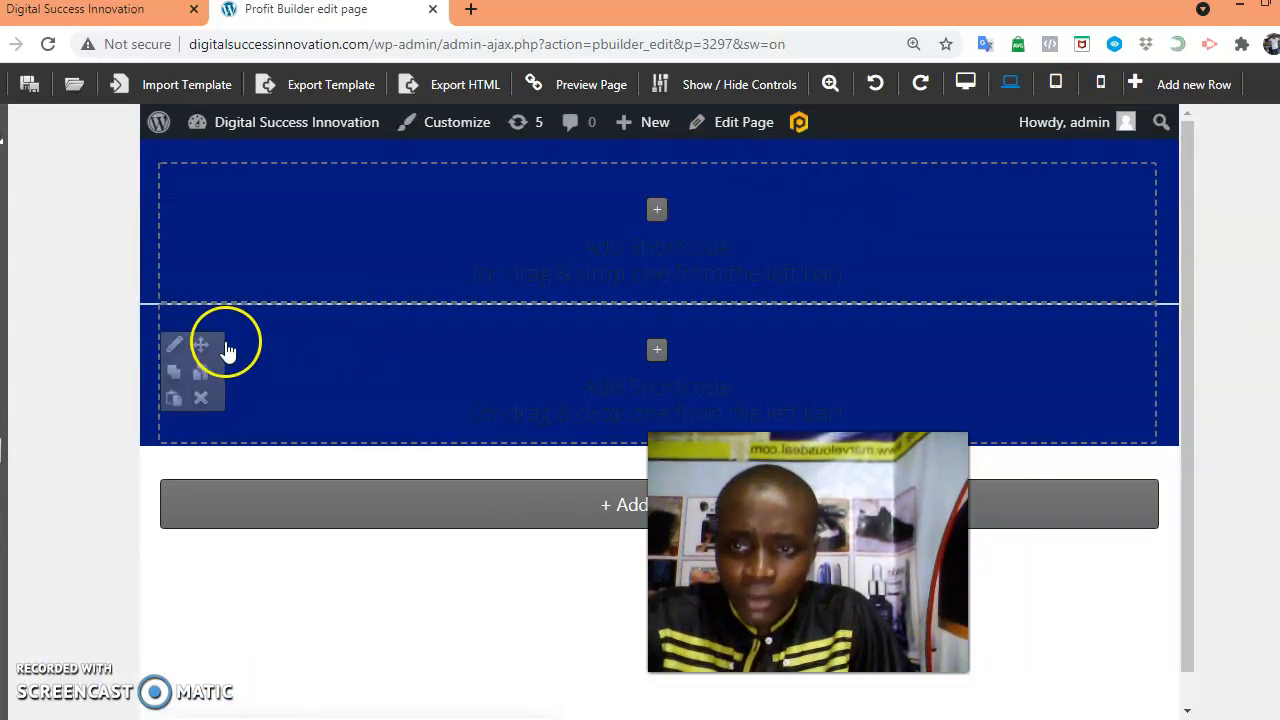
click(174, 373)
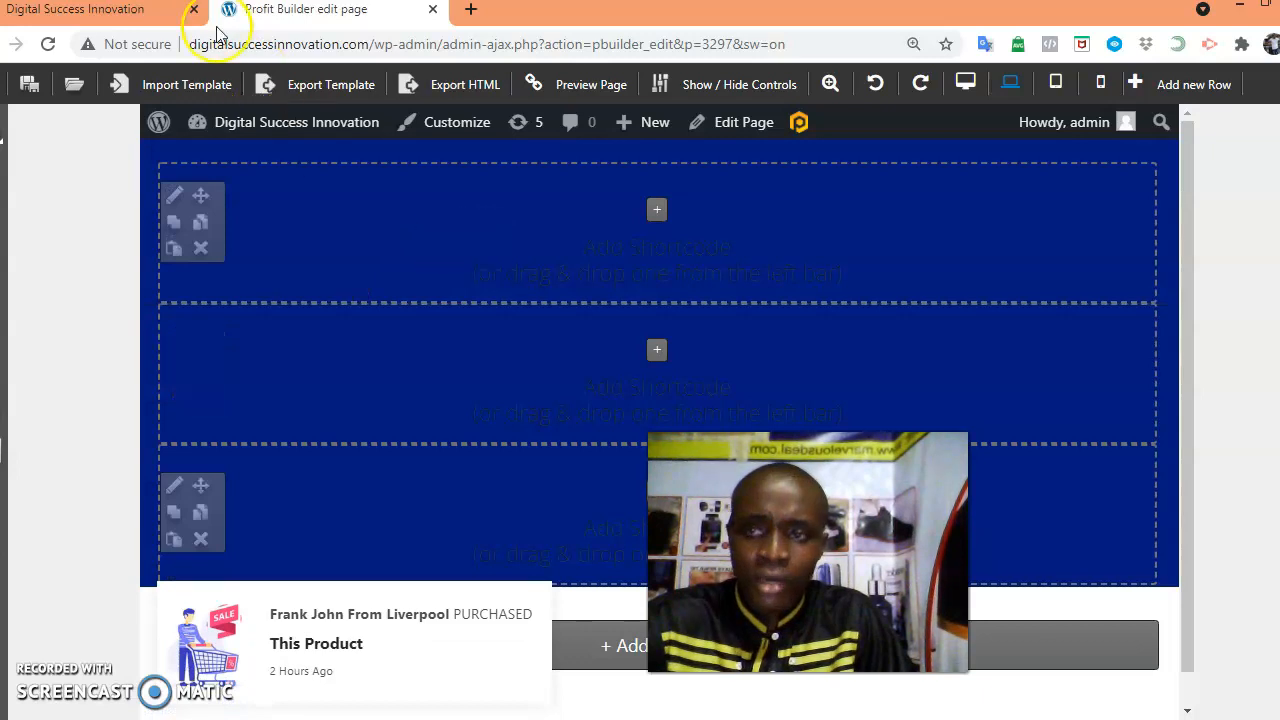
Check the headline and book image on the Conversion Explosion page, and add a Text / HTML element to the new page's first row.
click(113, 10)
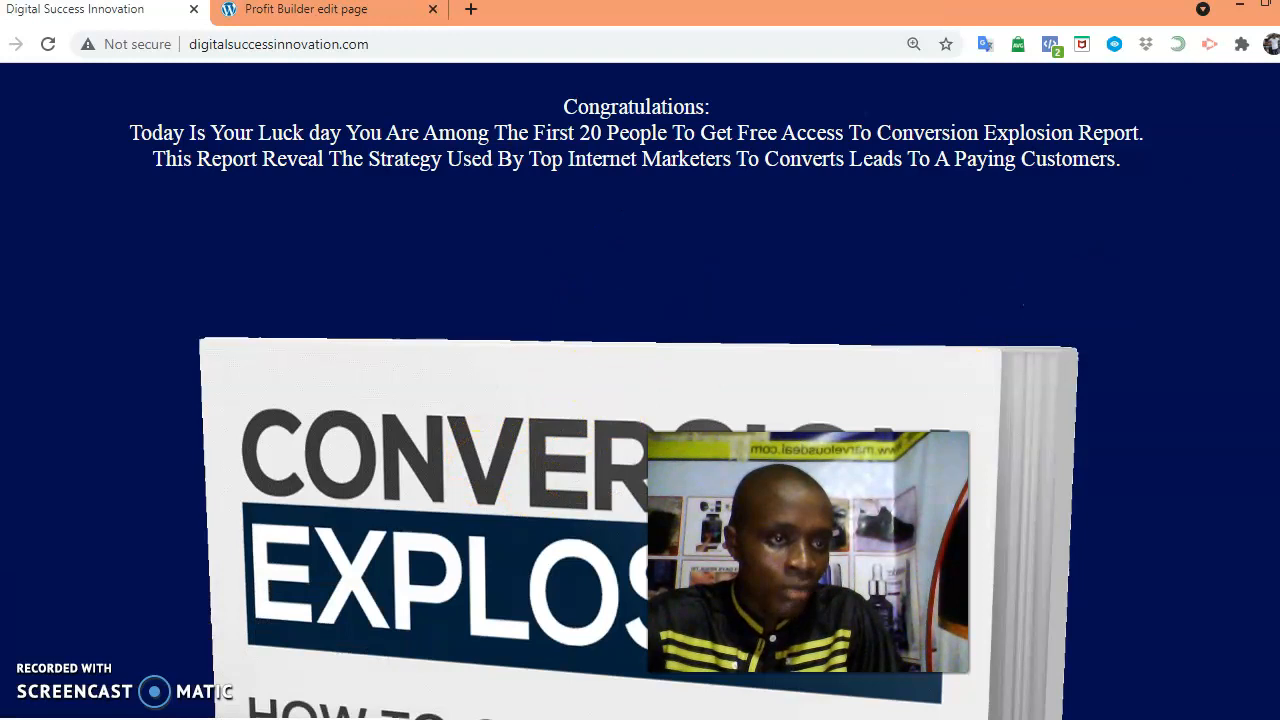
scroll(640, 390, down, 13)
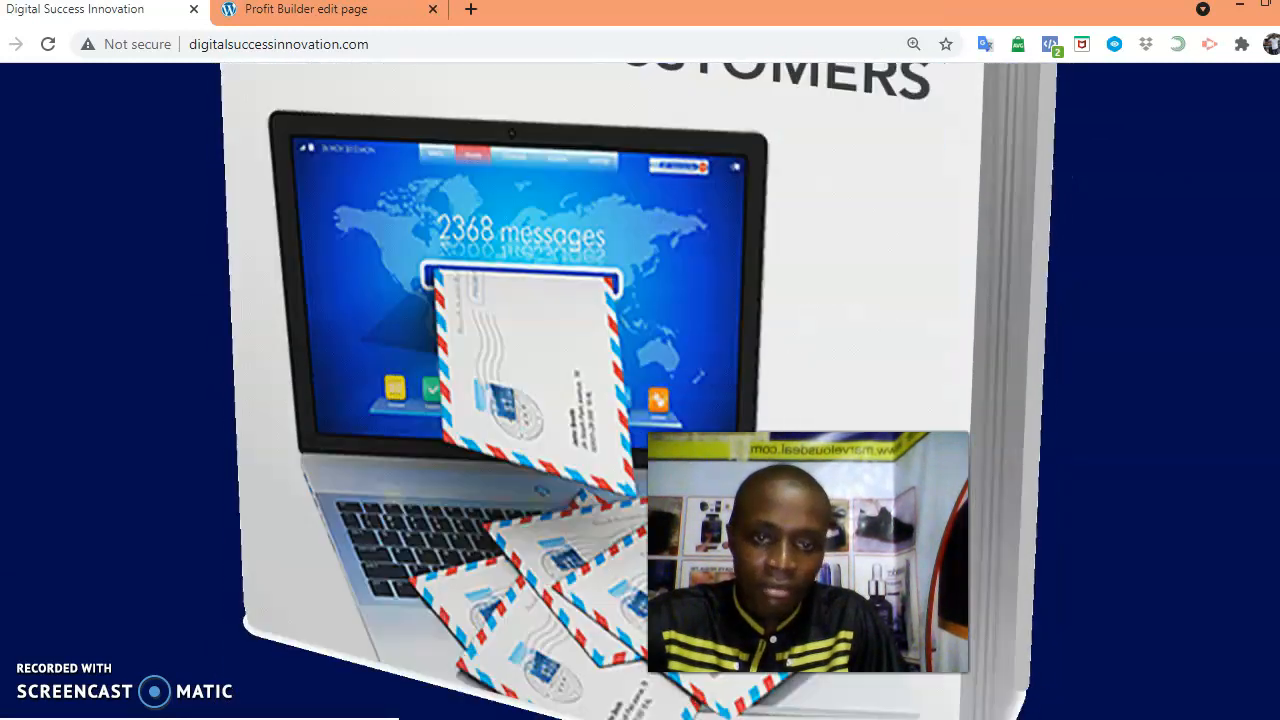
scroll(640, 390, up, 12)
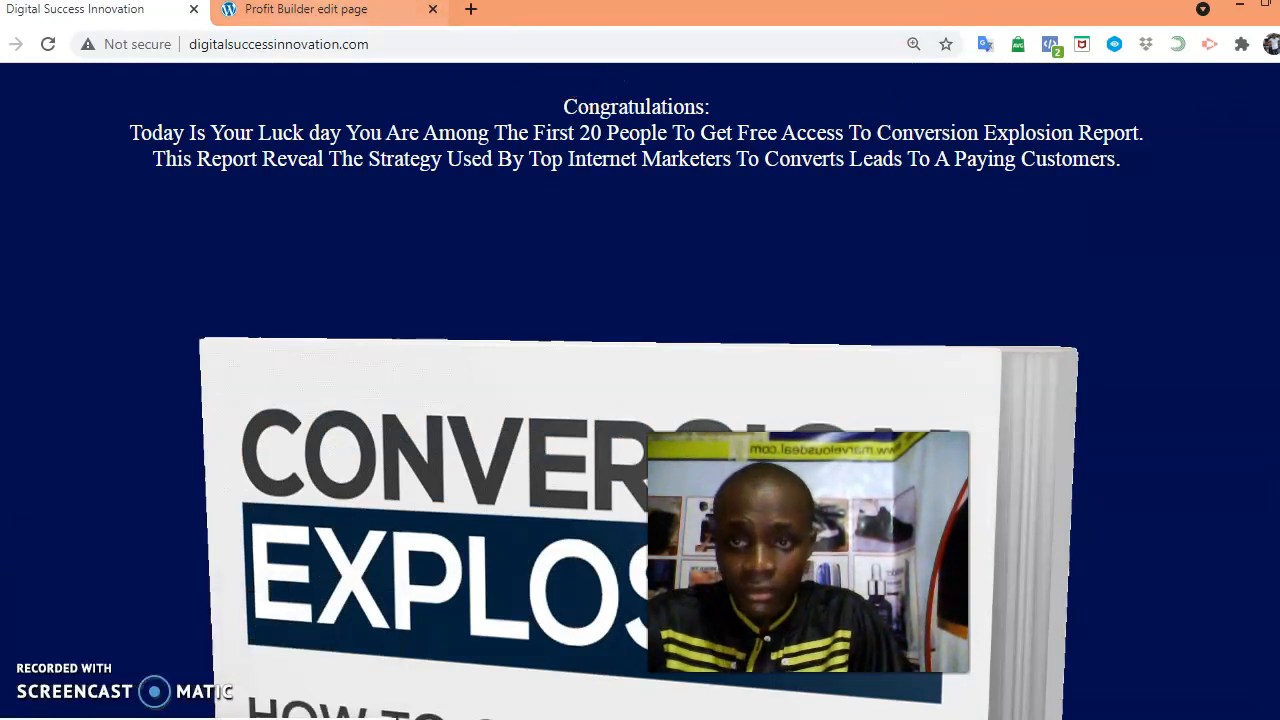
click(331, 12)
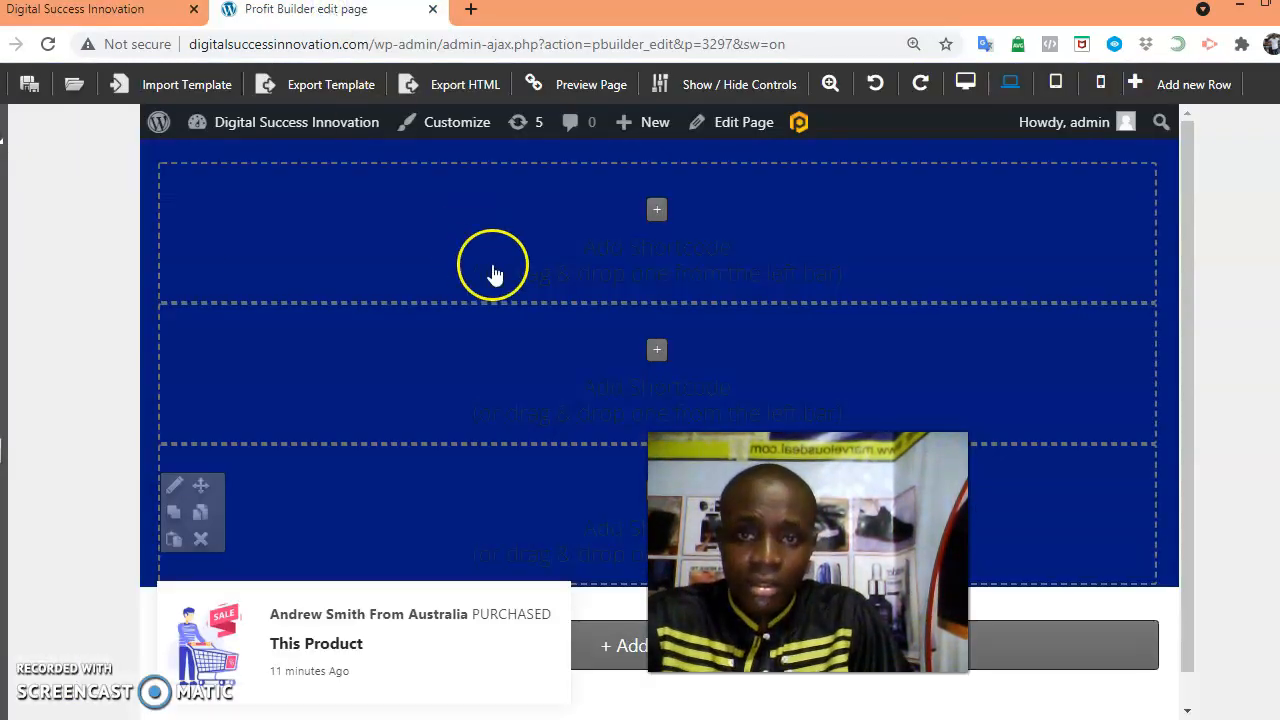
click(656, 211)
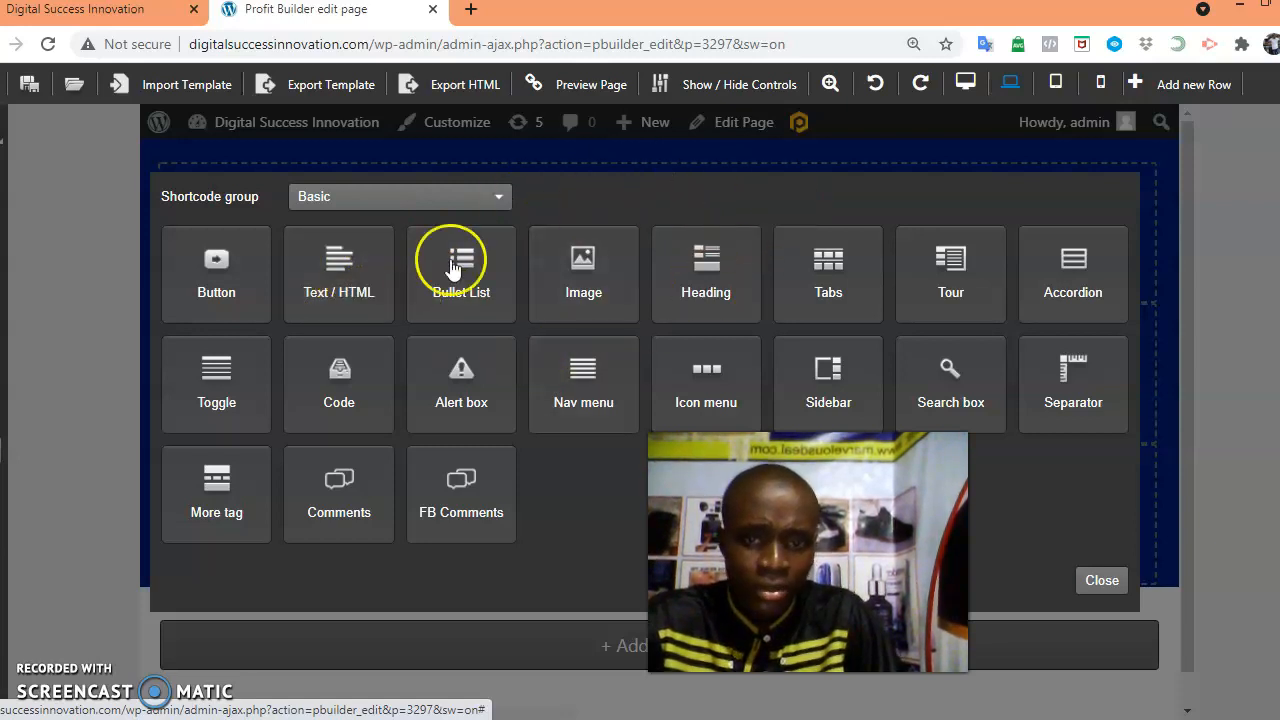
click(338, 268)
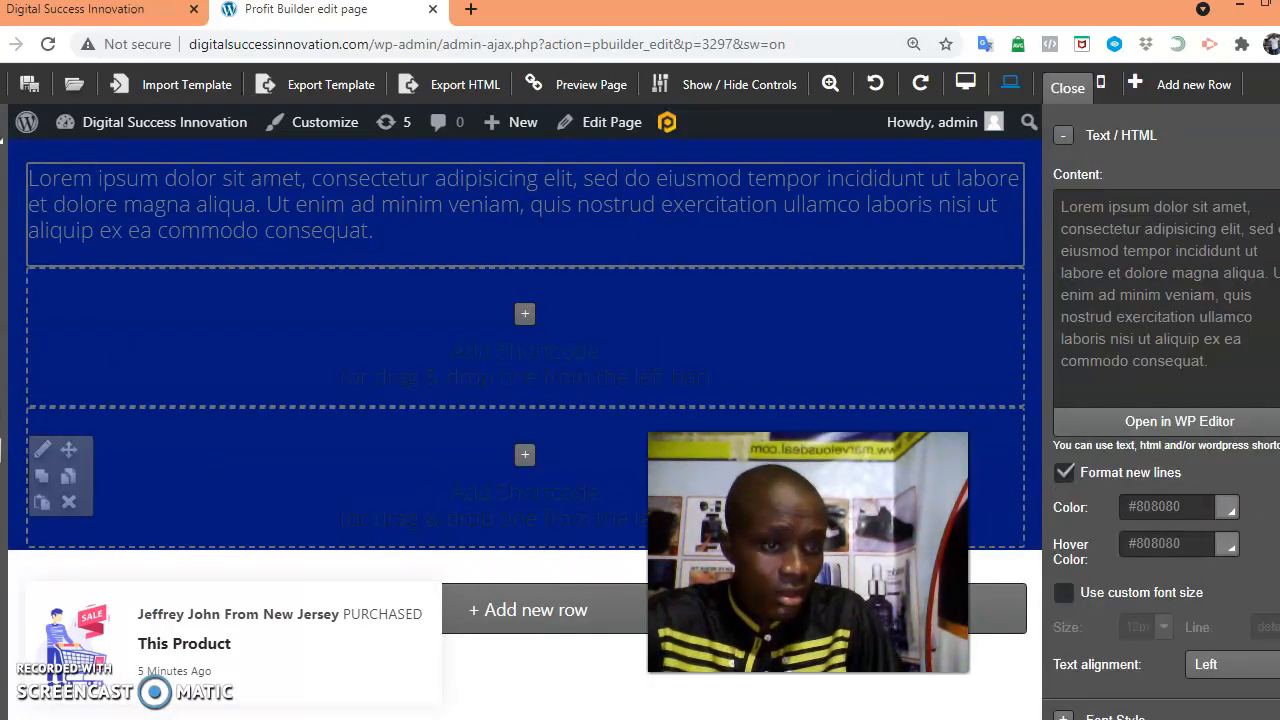
Set the text color of the first row's Text / HTML element to white #ffffff.
scroll(1166, 412, down, 1)
scroll(1240, 345, down, 3)
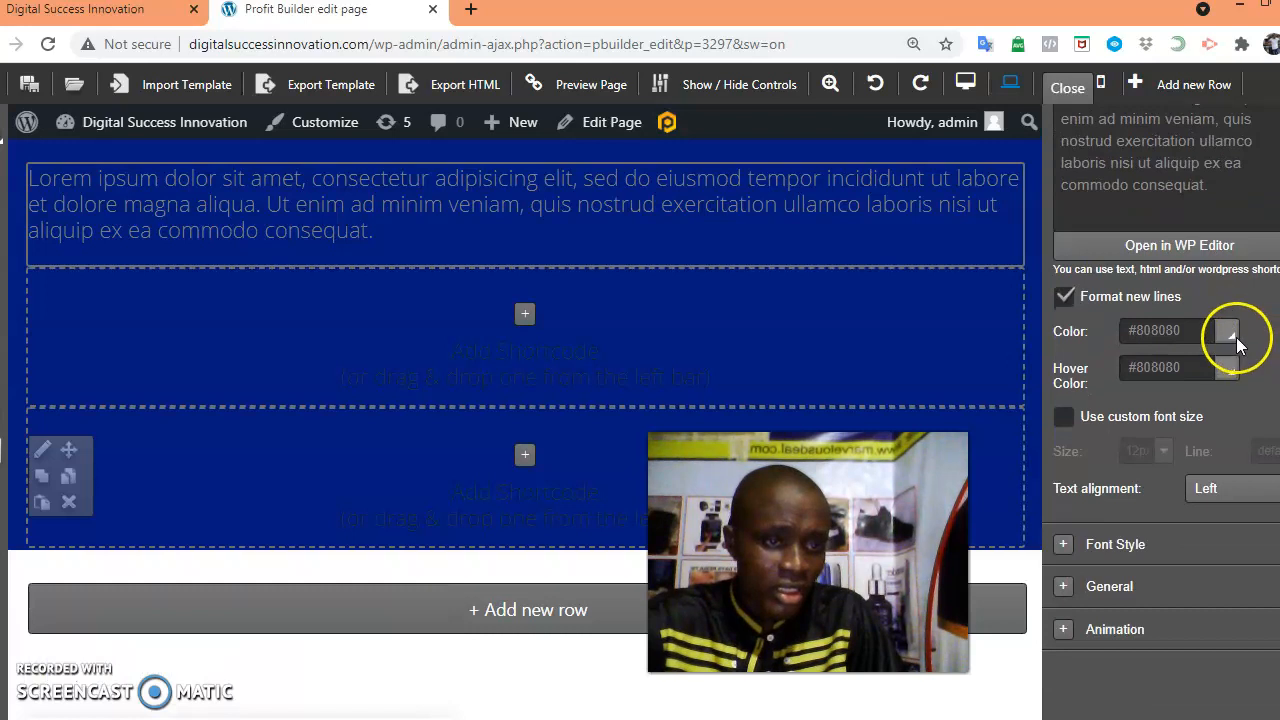
click(1232, 336)
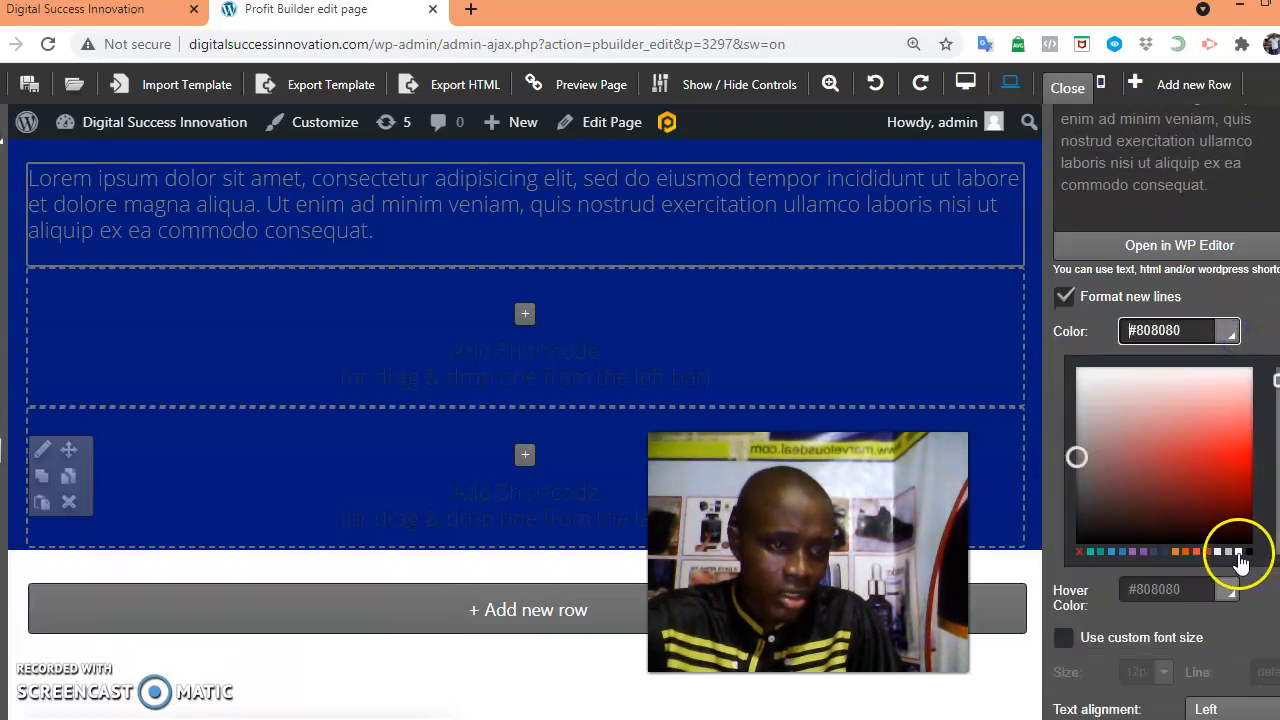
click(1238, 553)
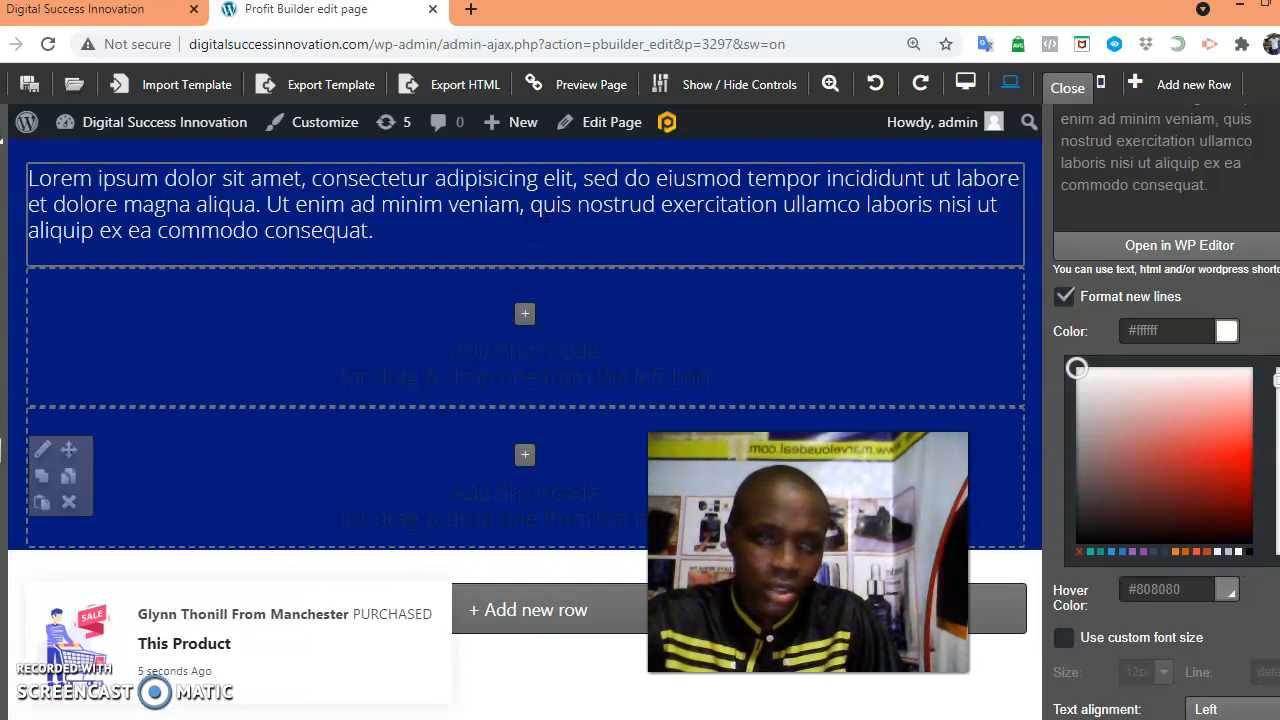
scroll(1166, 410, up, 2)
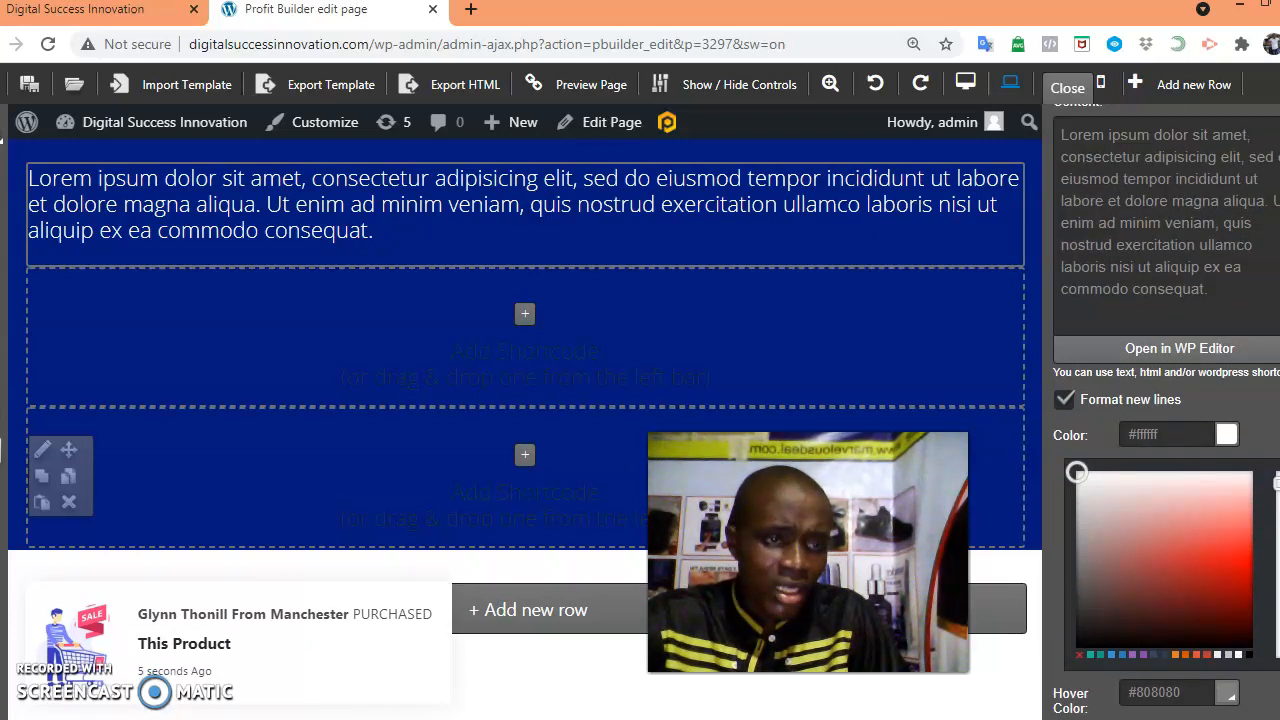
scroll(1166, 410, down, 5)
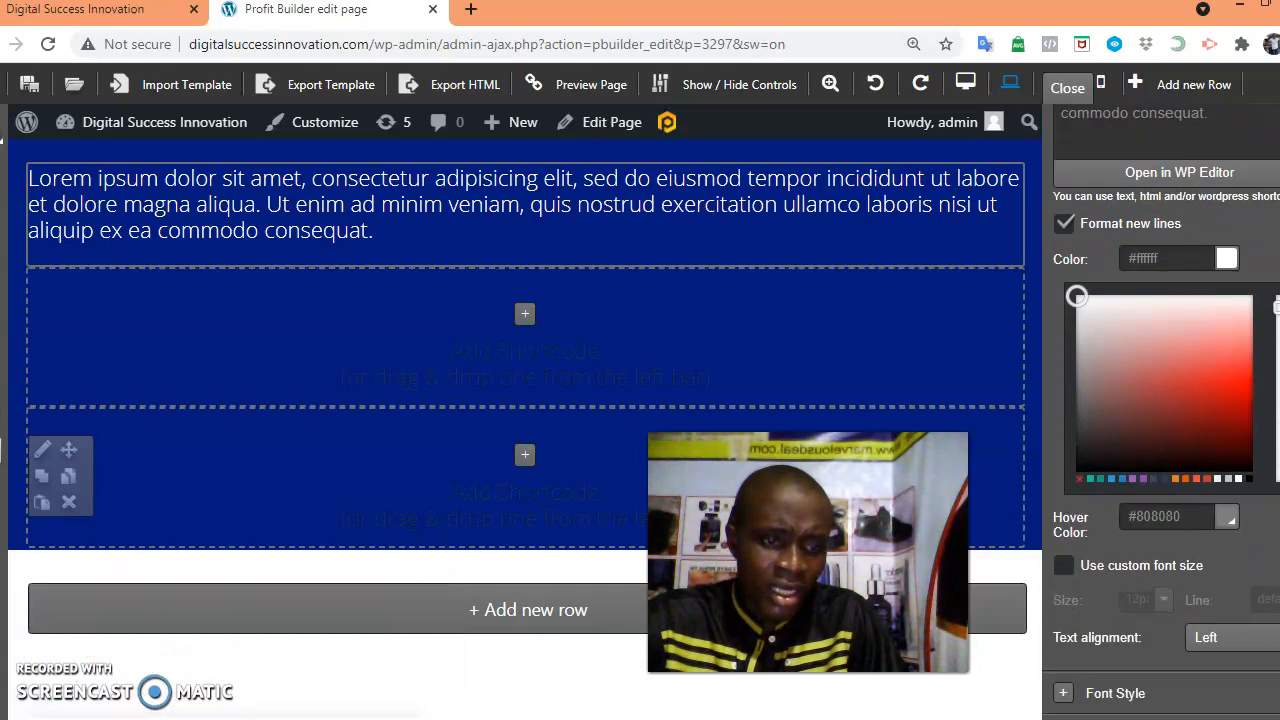
click(1272, 545)
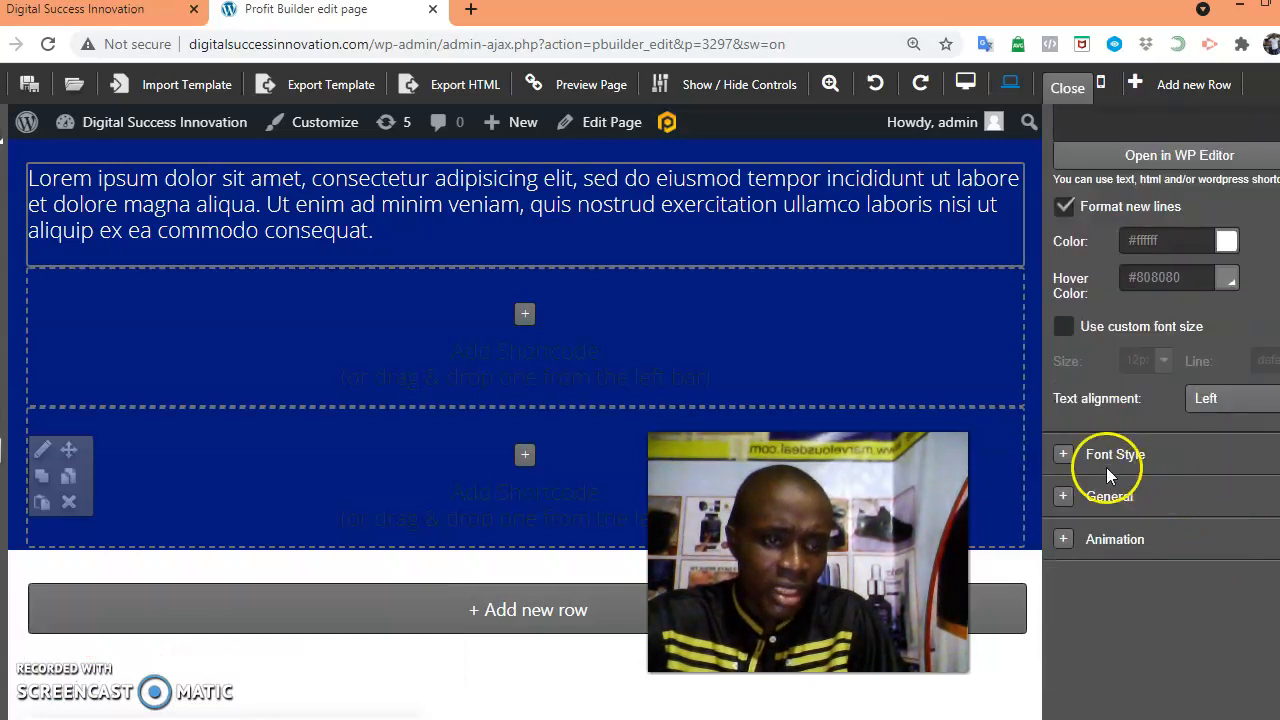
Set the font family of the first row's text element to Lucida.
click(1067, 457)
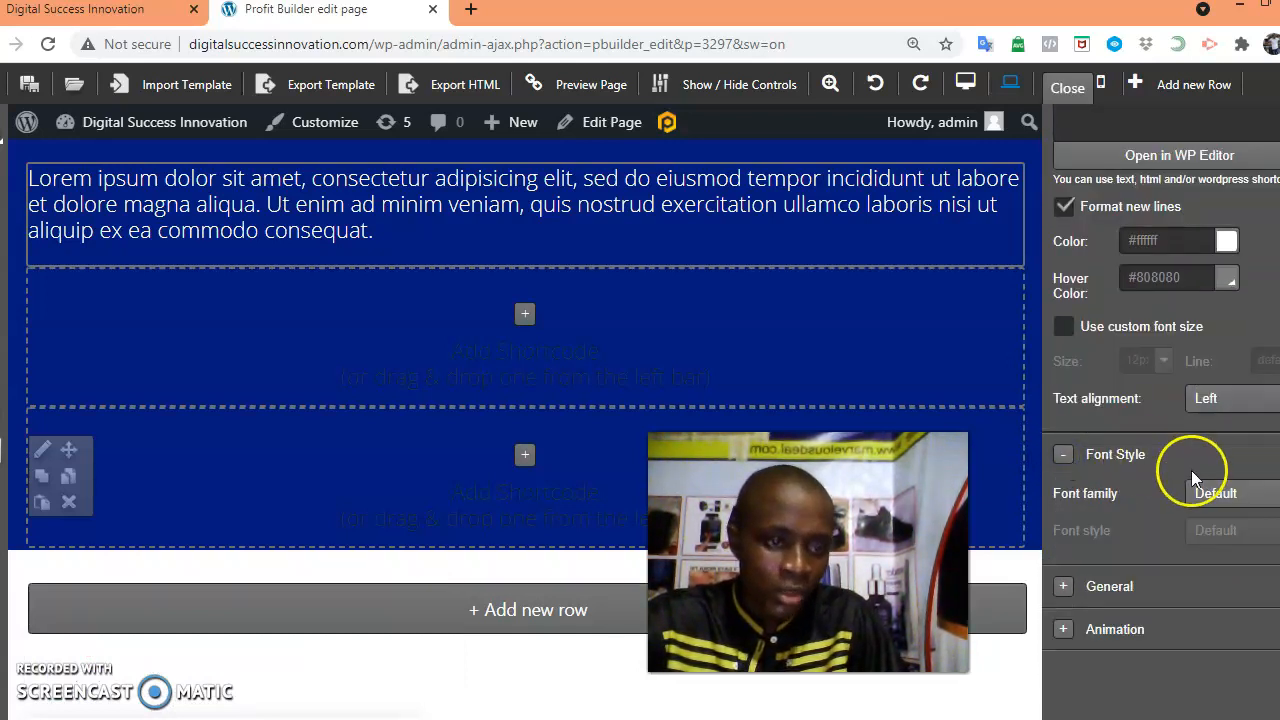
click(1204, 494)
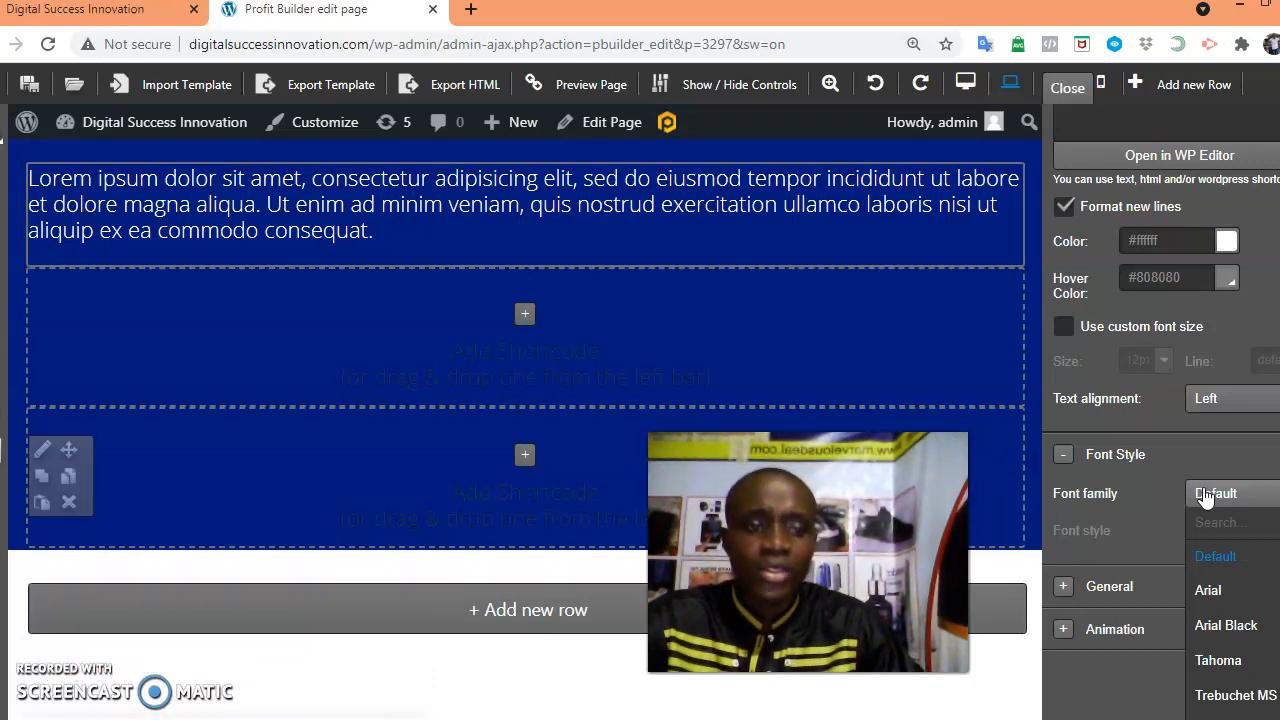
click(1210, 524)
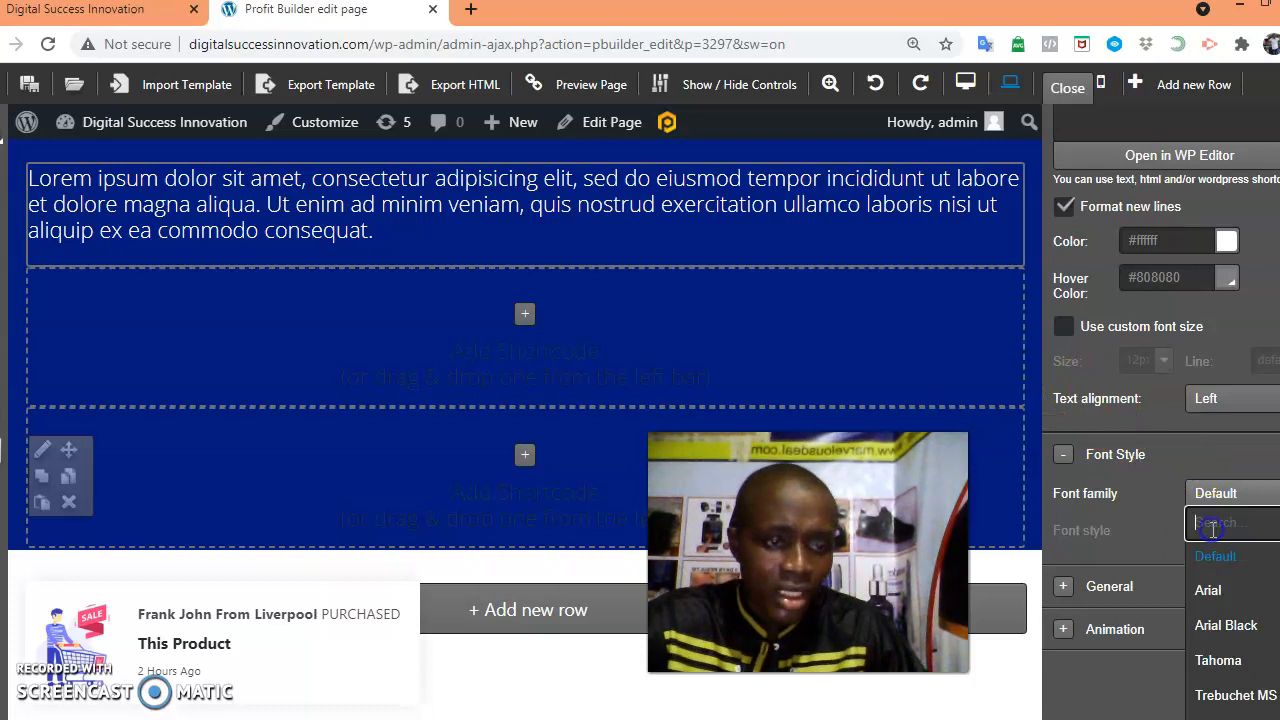
text(luc)
click(1213, 555)
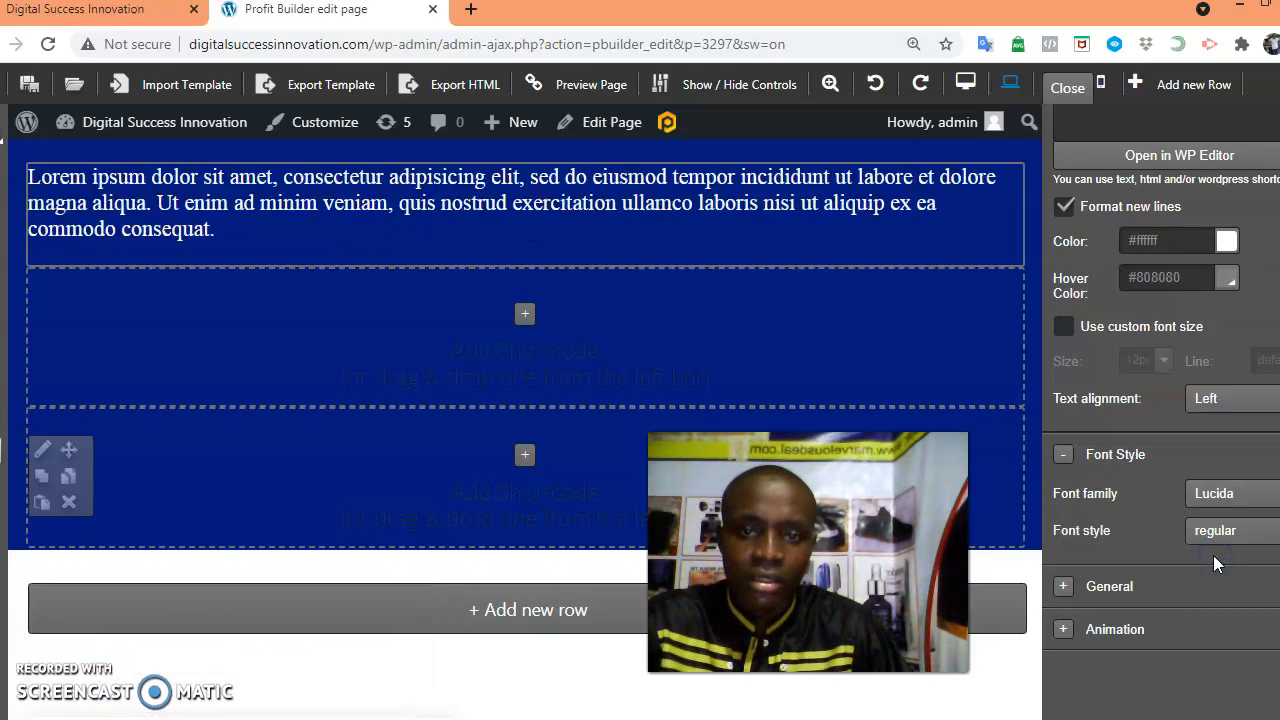
Replace the placeholder text with the three-line "Congratulations:" headline copied from the Conversion Explosion page.
scroll(1160, 390, up, 3)
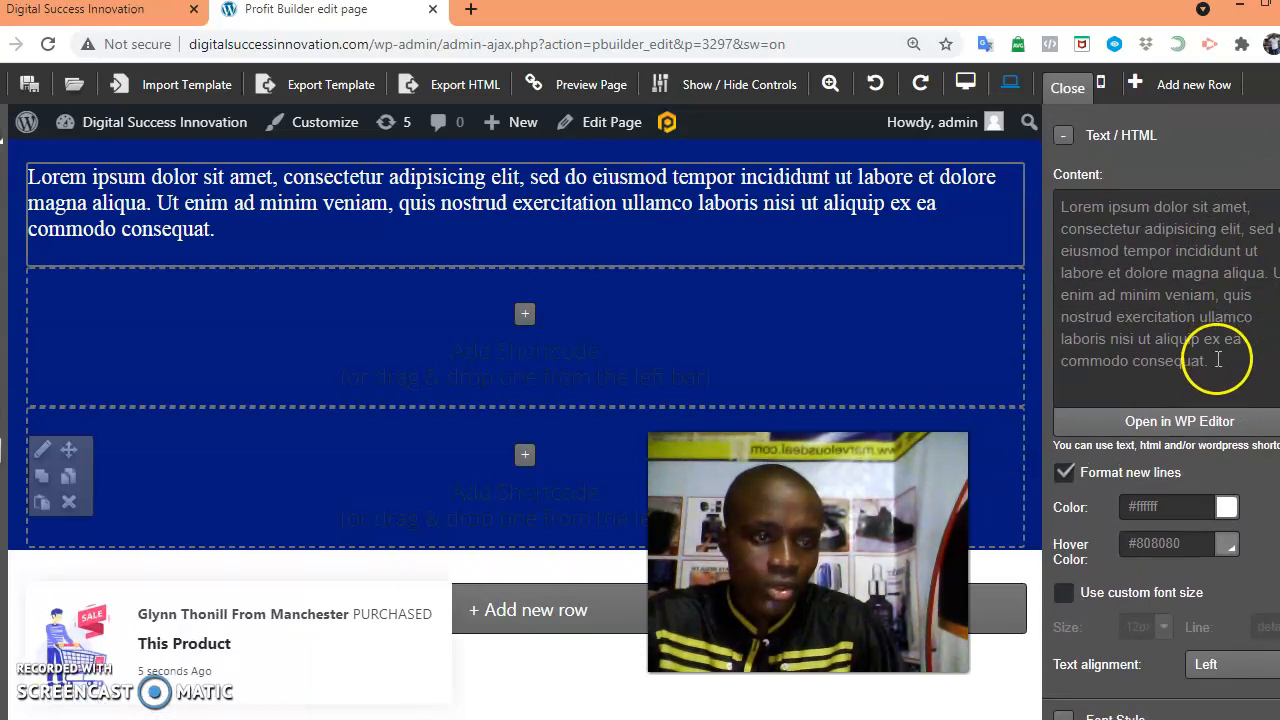
drag(1218, 360, 1062, 210)
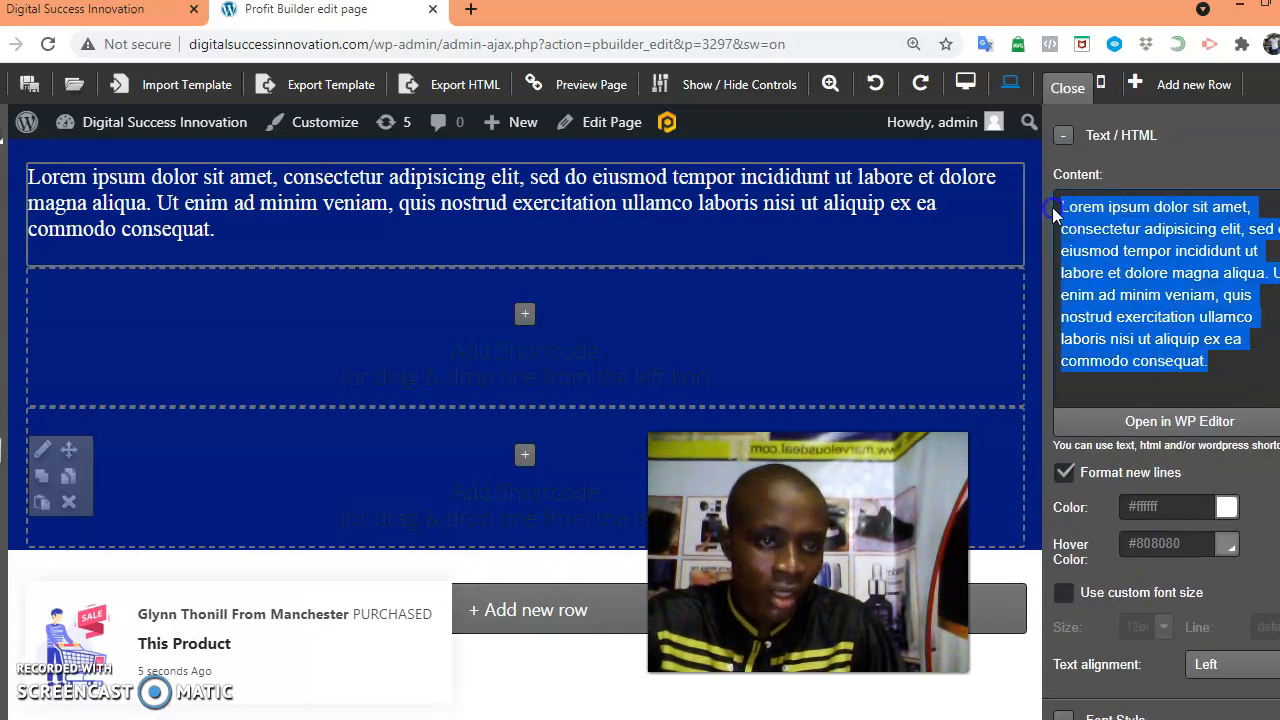
key(ctrl+x)
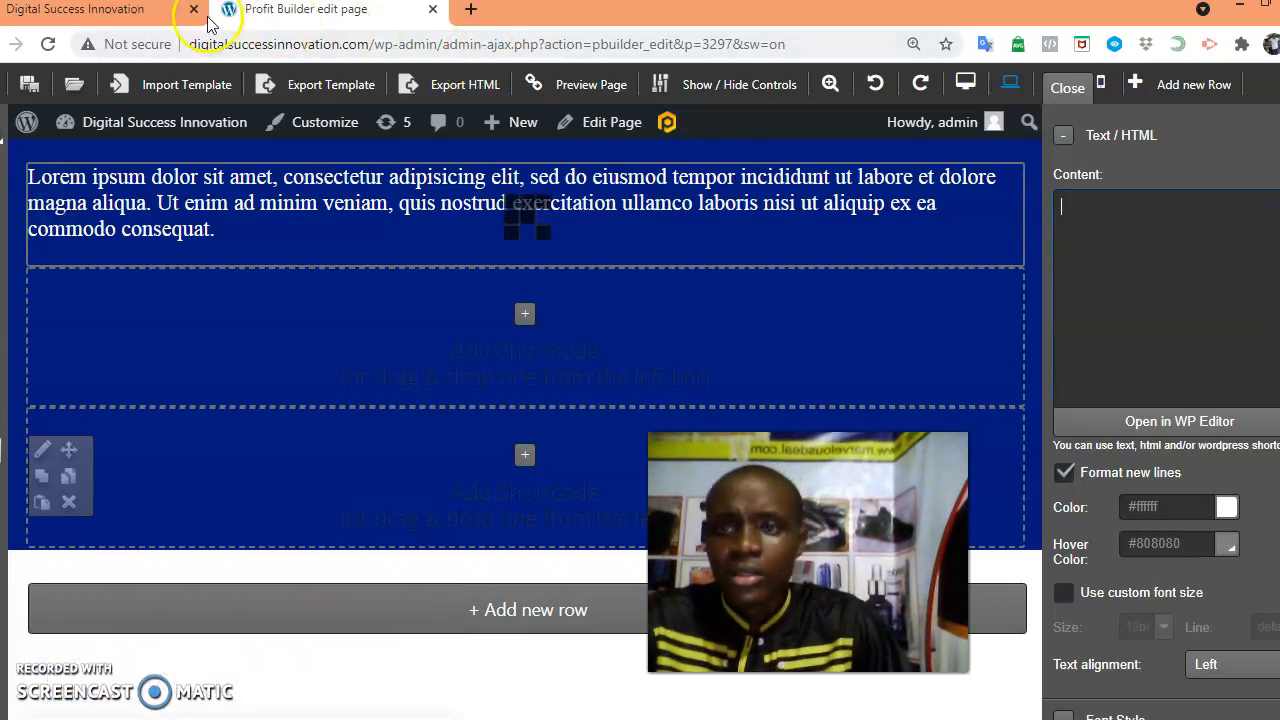
click(104, 12)
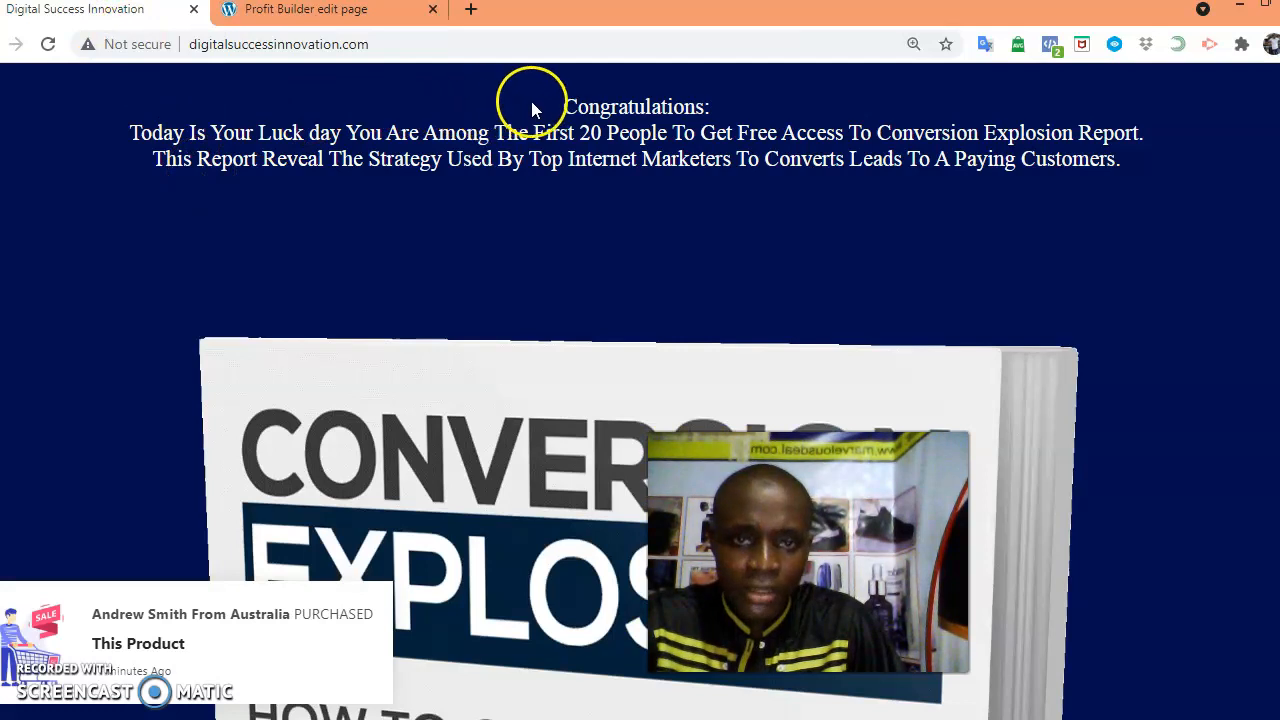
drag(549, 106, 803, 172)
drag(1072, 84, 1132, 165)
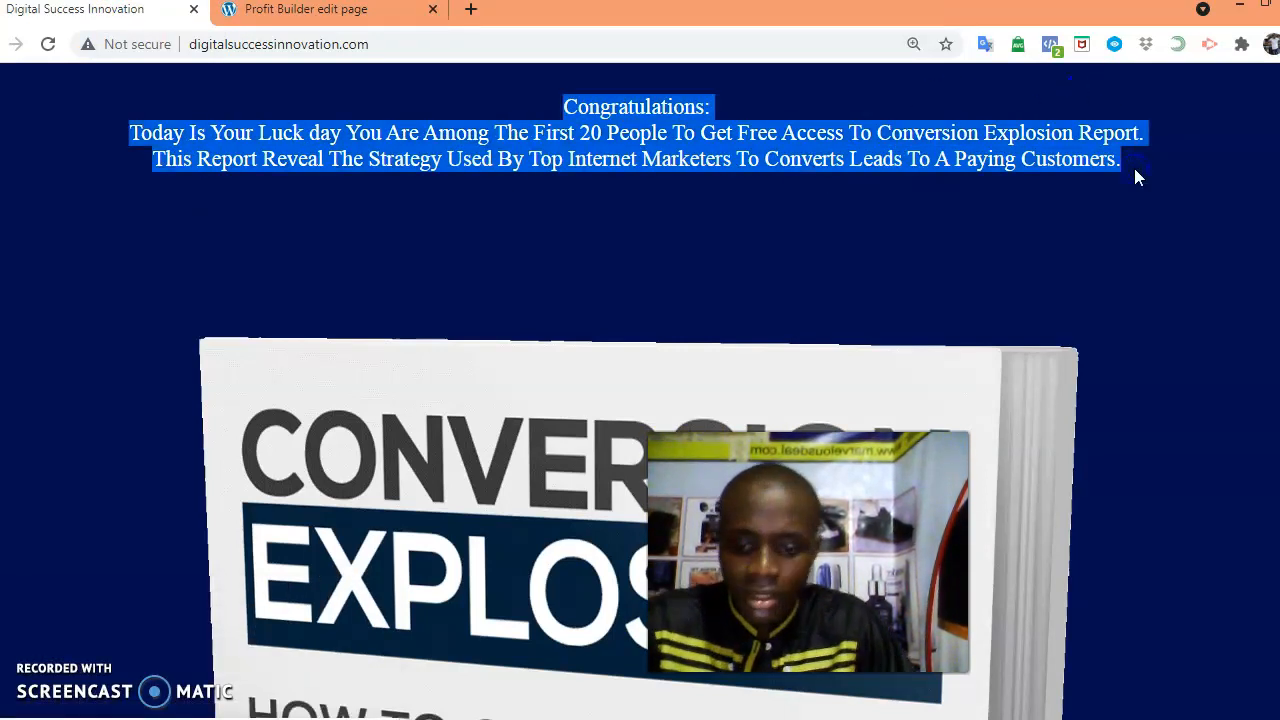
click(306, 12)
click(1180, 223)
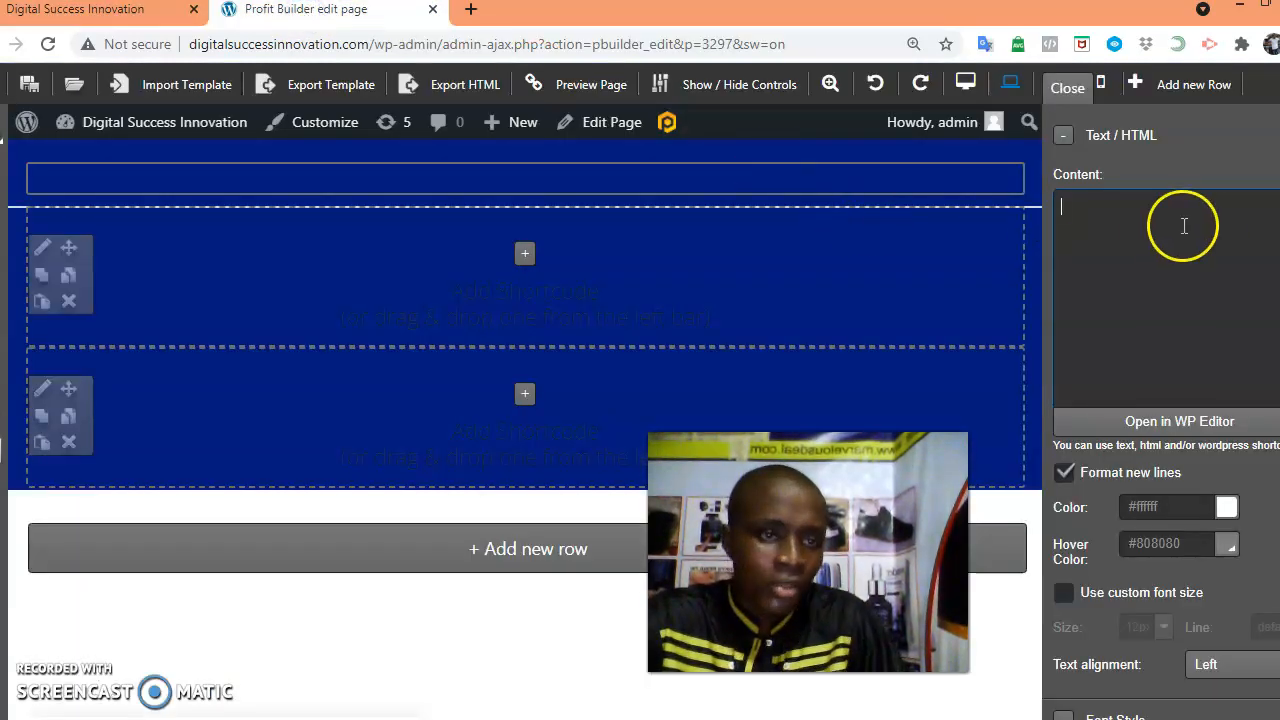
key(ctrl+v)
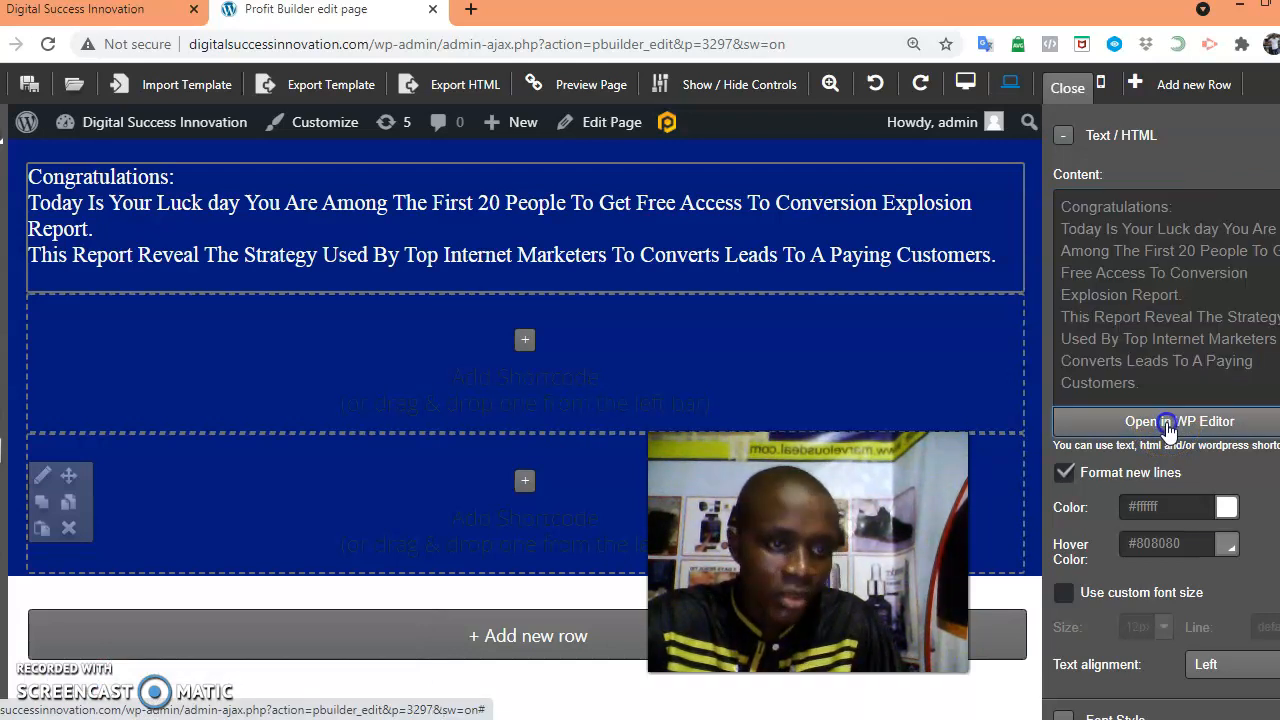
Center the headline in the WP Editor, put "Congratulations:" on its own line, and insert the edited content.
click(1167, 424)
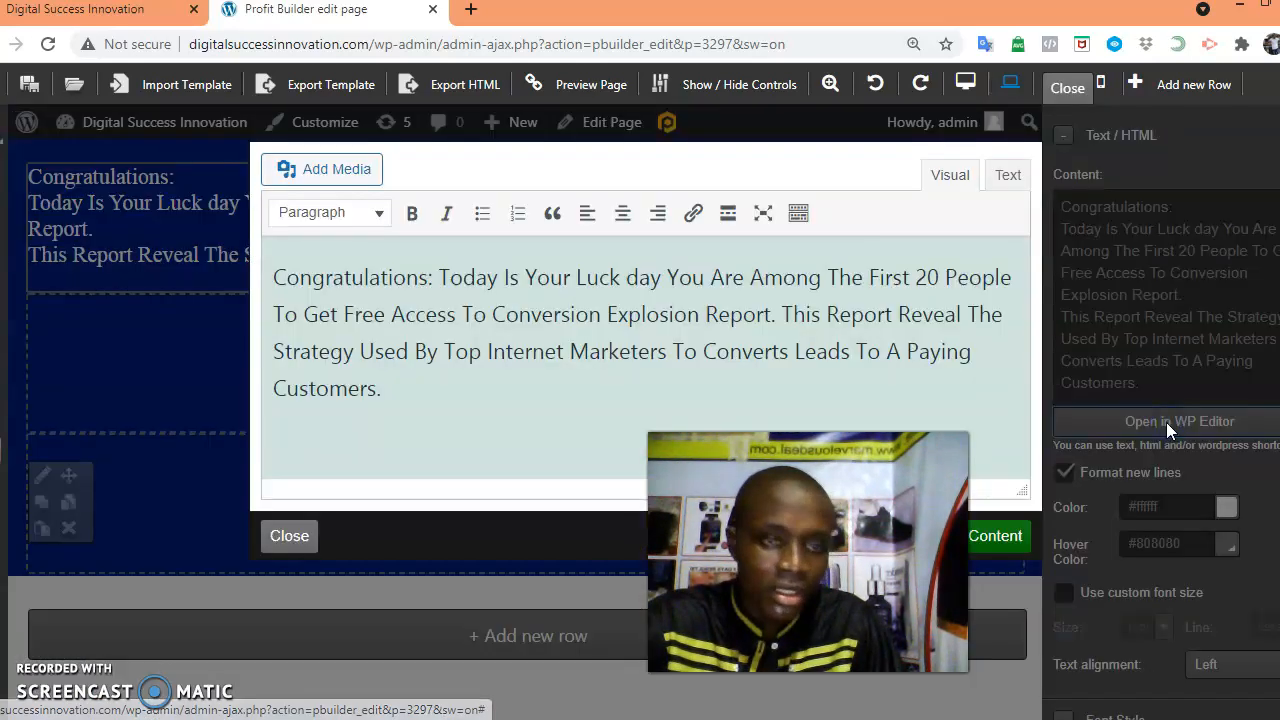
click(621, 214)
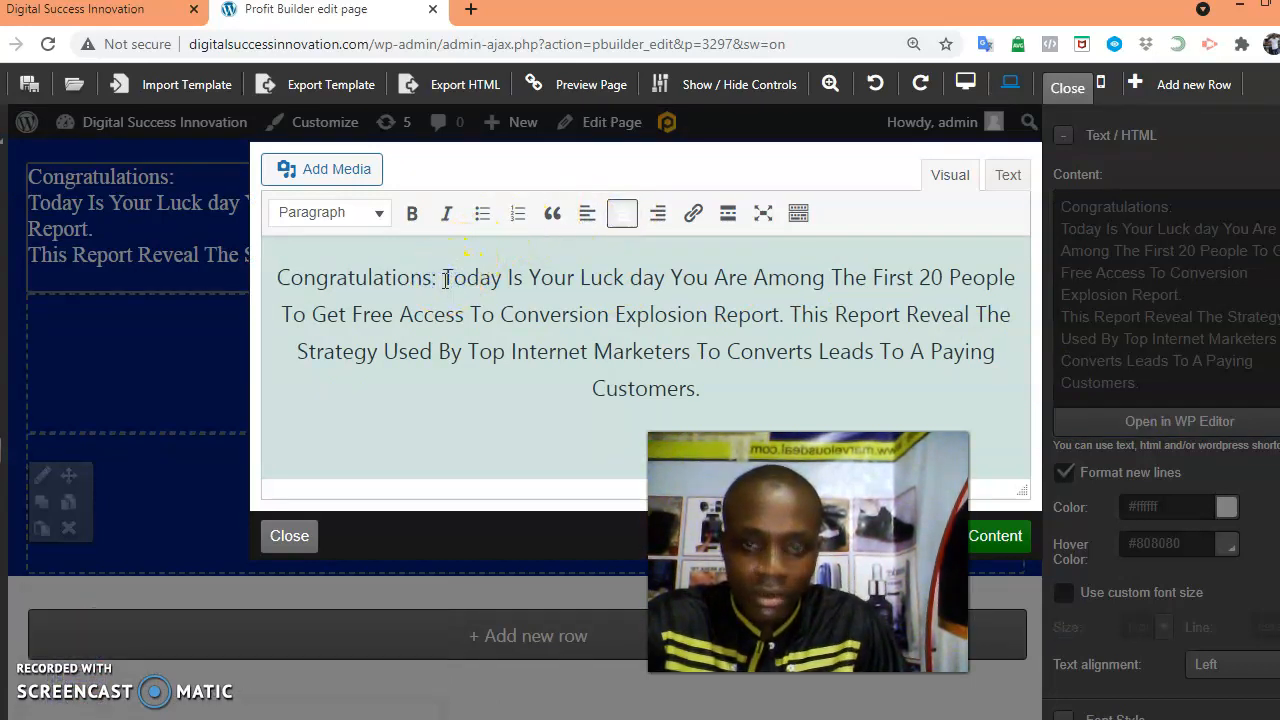
key(Return)
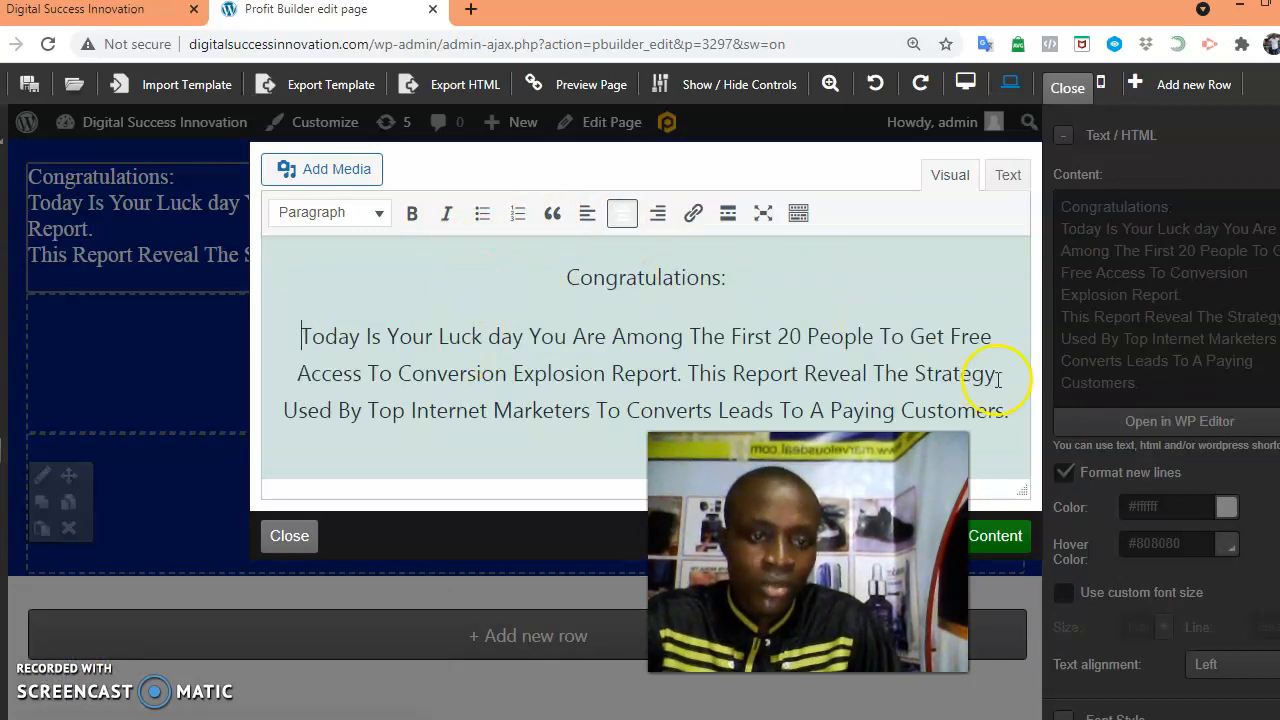
click(1003, 545)
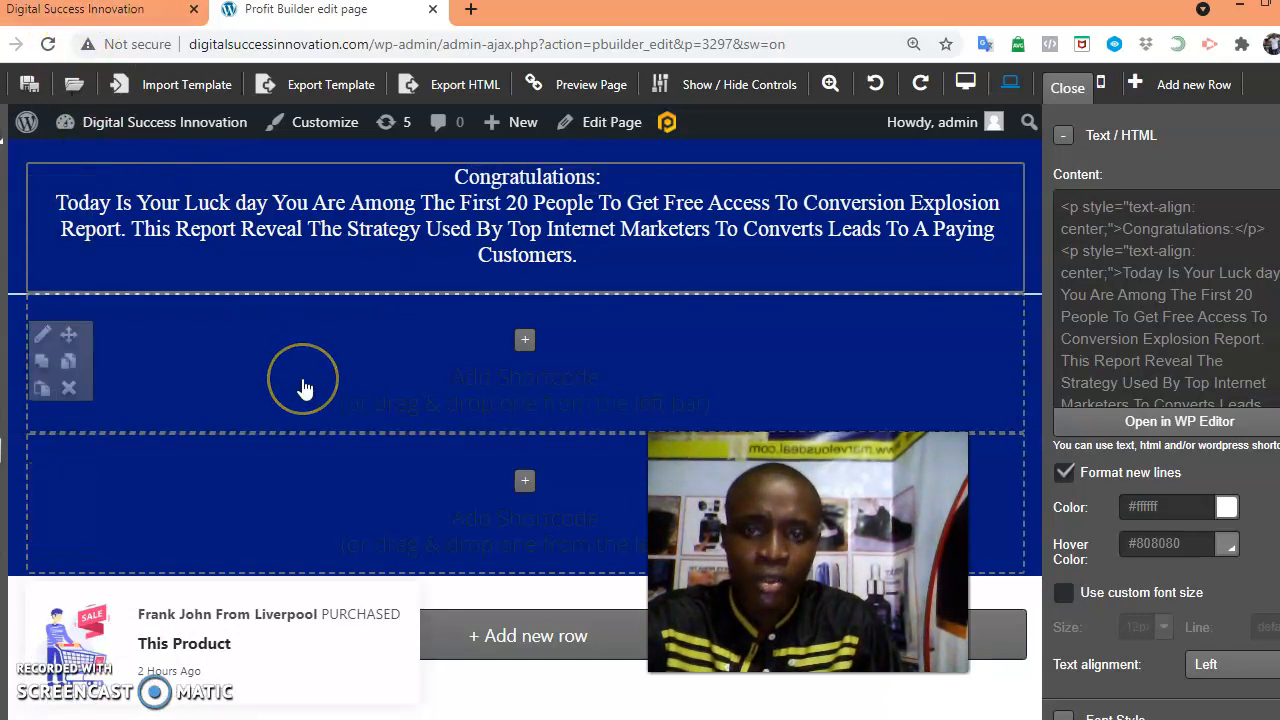
Save the page with its centered headline.
click(71, 214)
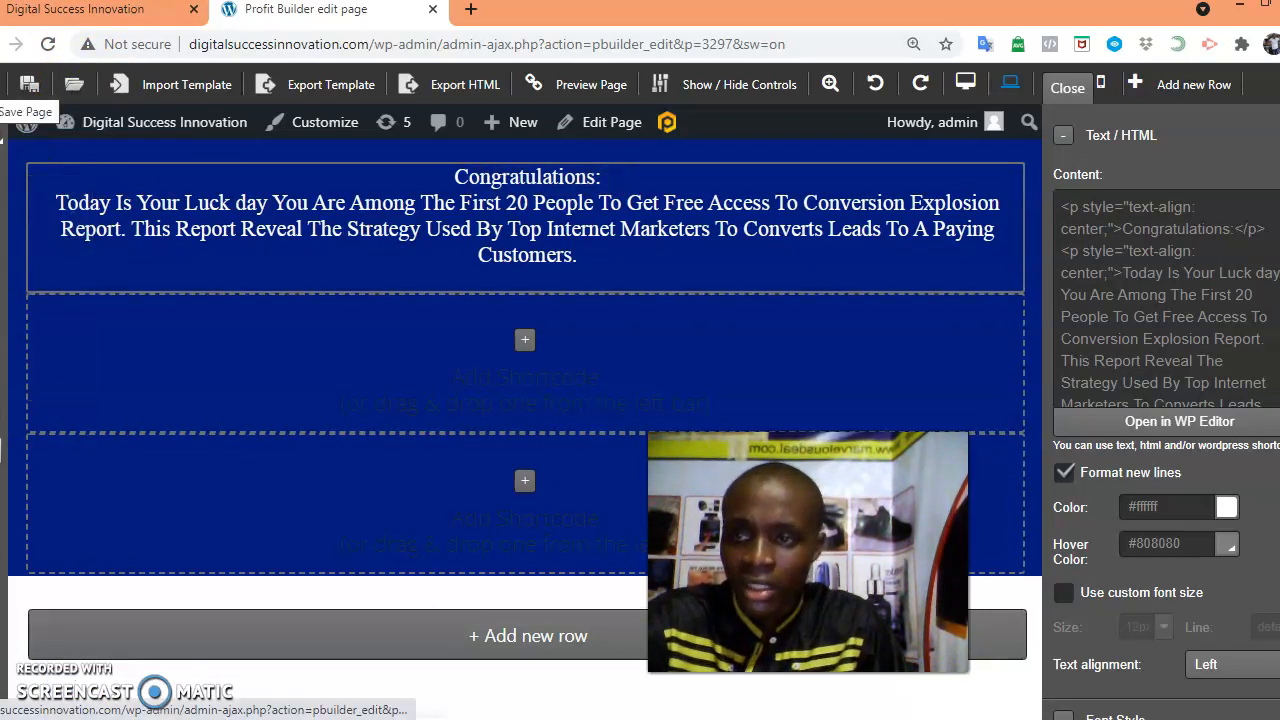
scroll(29, 84, left, 1)
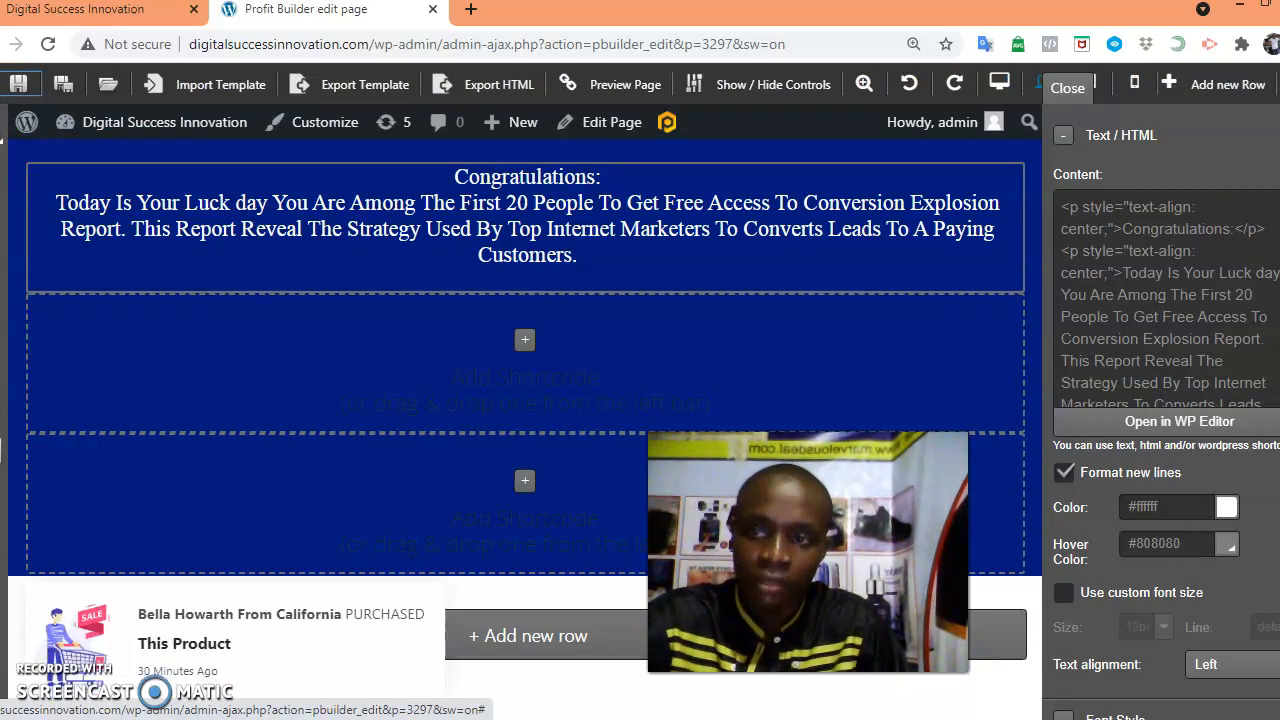
scroll(29, 84, left, 1)
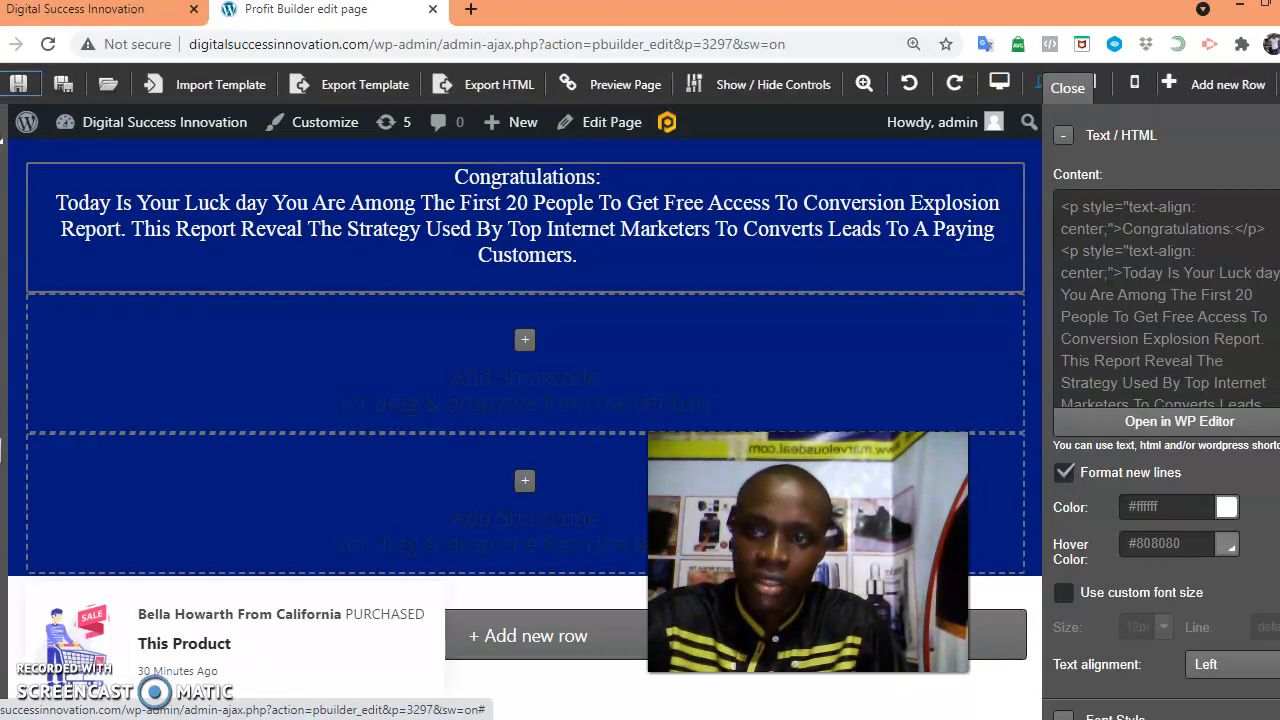
Check the Conversion Explosion page for the content below its headline and add an Image element to the row under the headline.
click(80, 10)
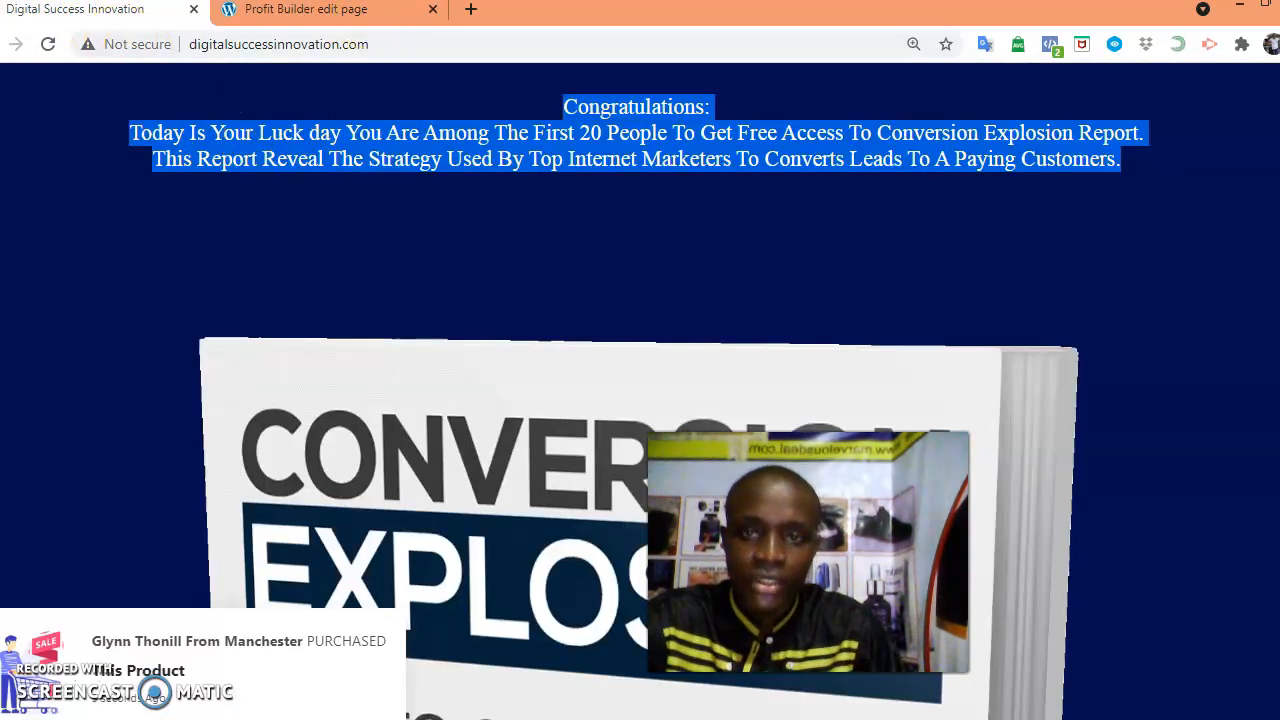
click(322, 12)
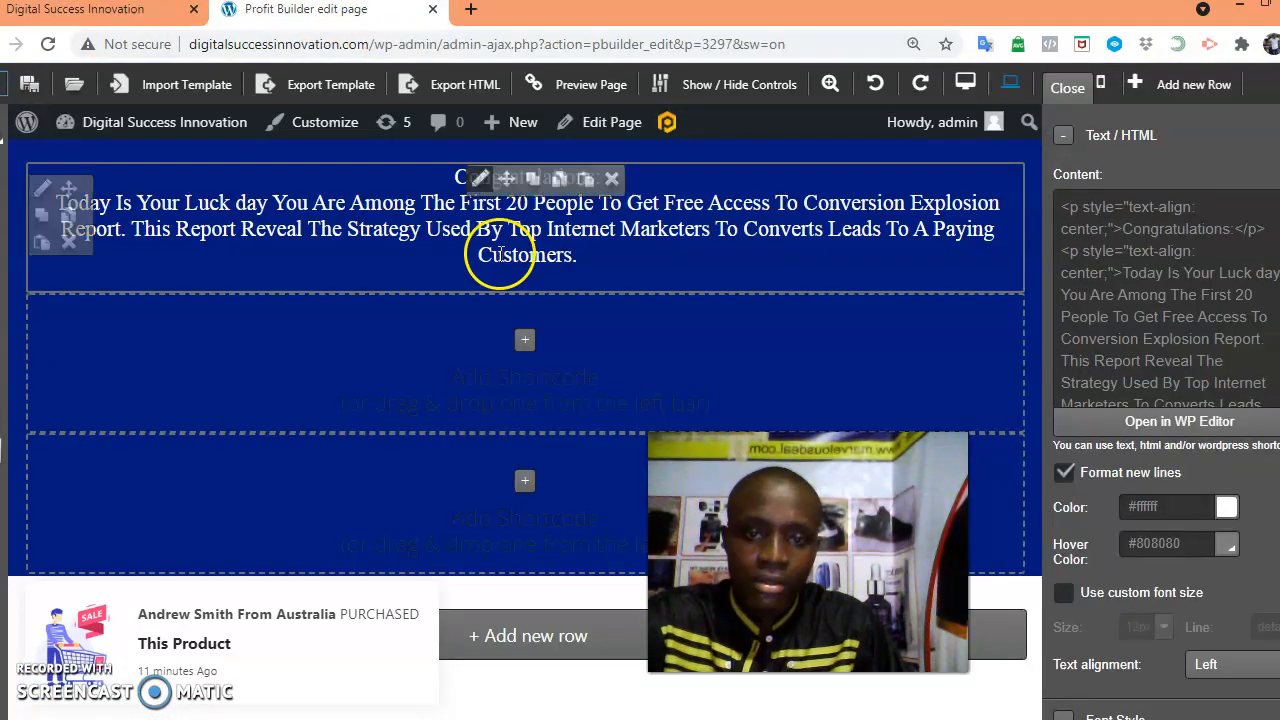
click(525, 341)
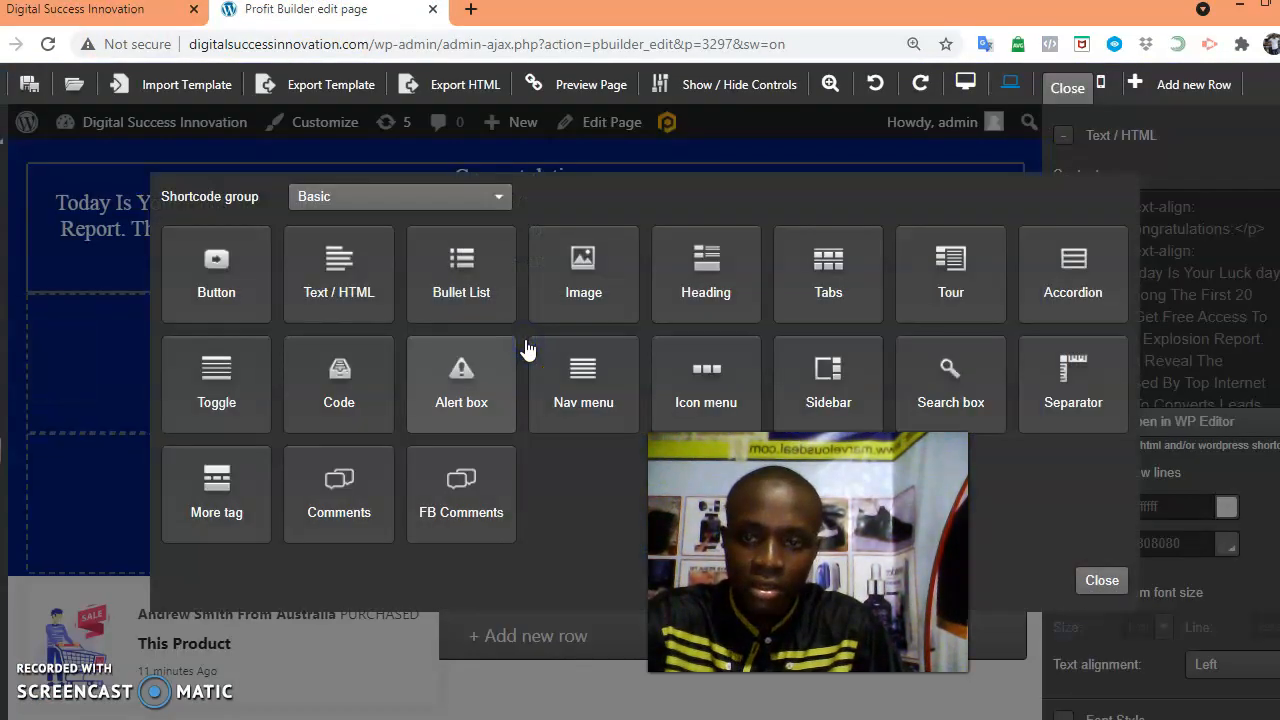
click(584, 266)
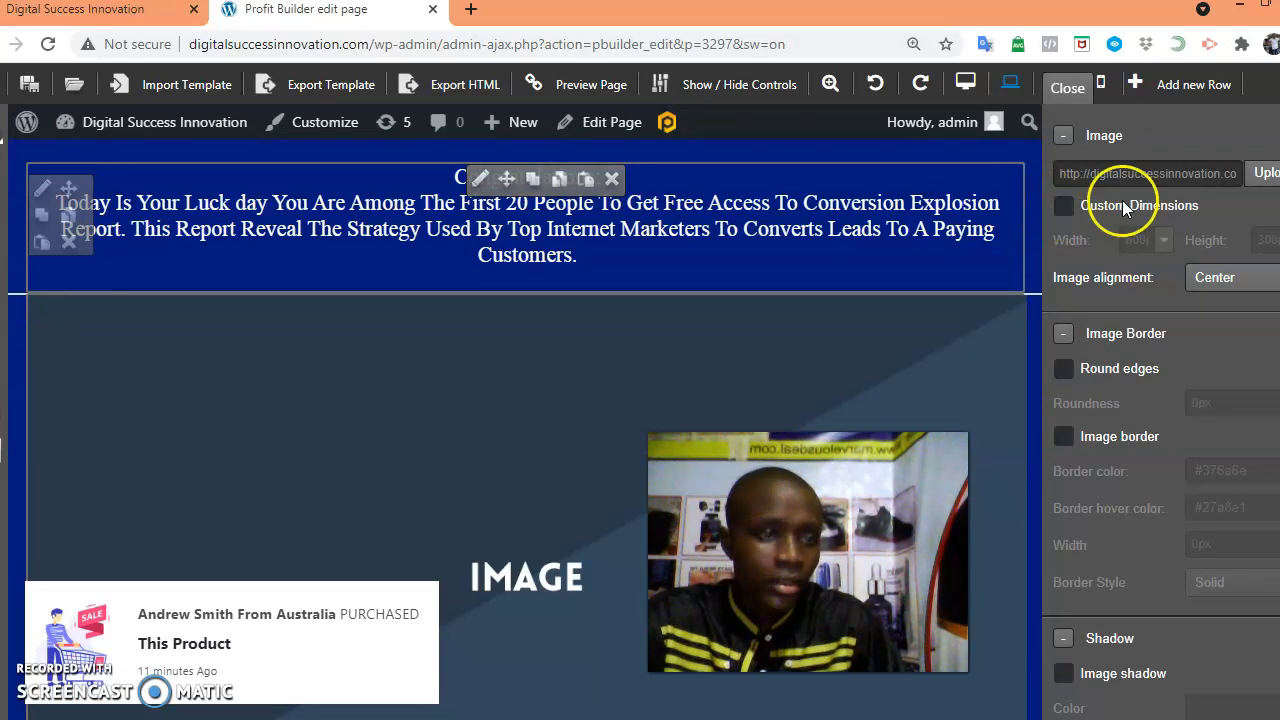
click(1265, 175)
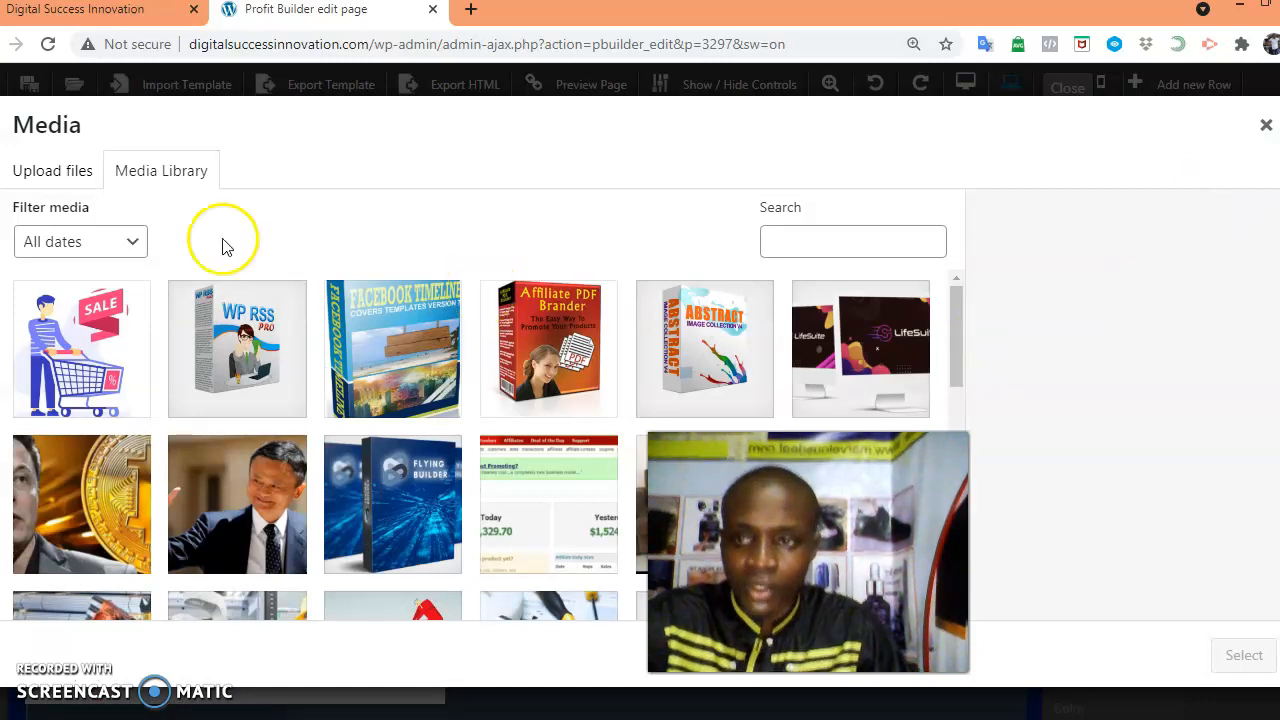
click(67, 175)
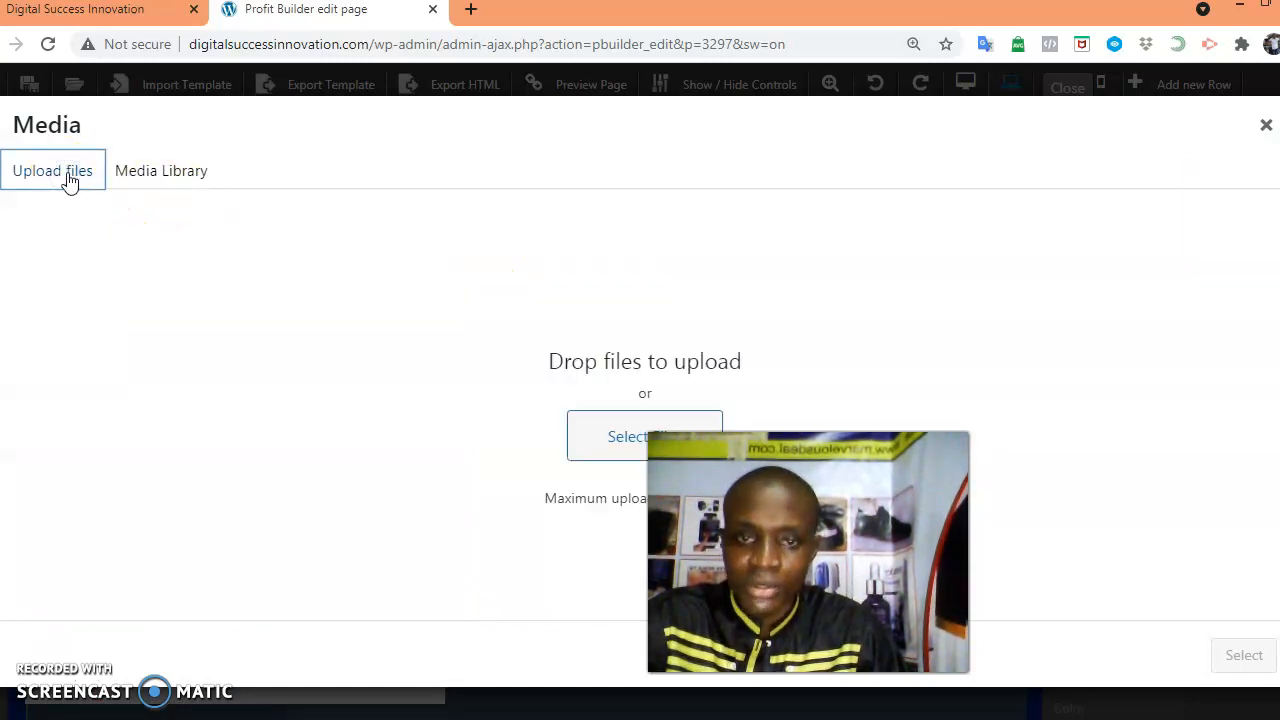
click(597, 438)
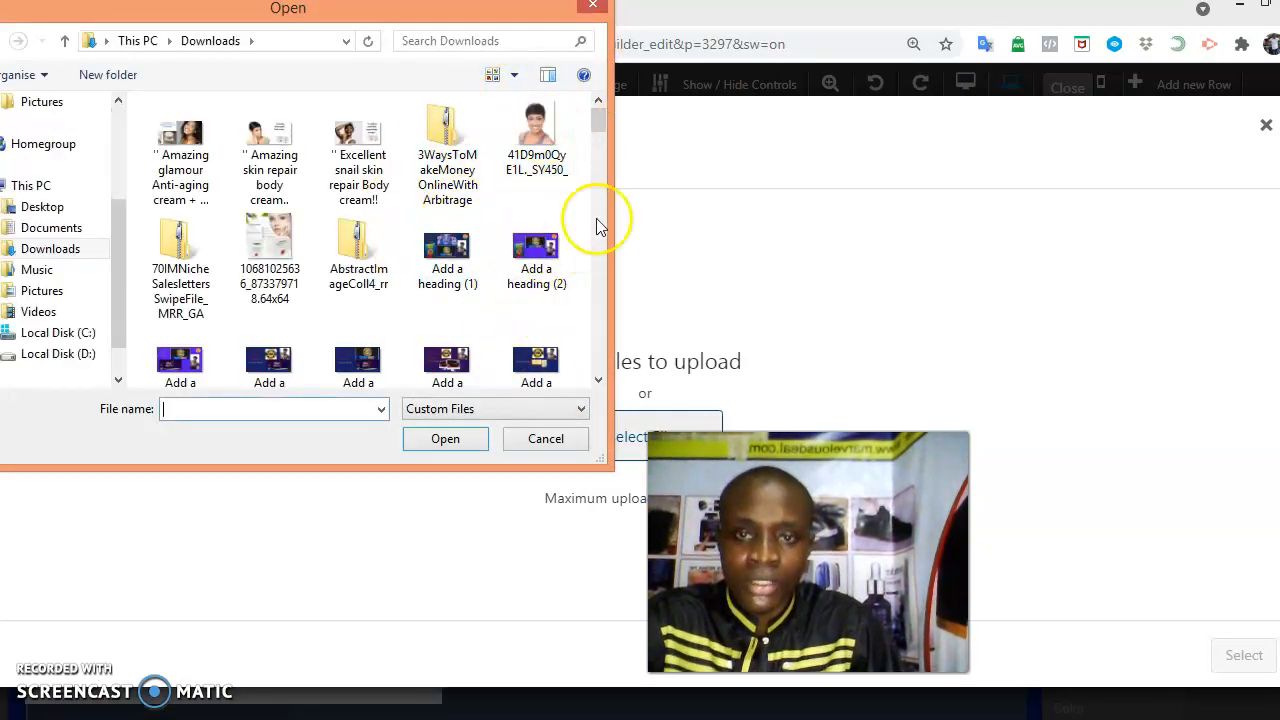
click(594, 10)
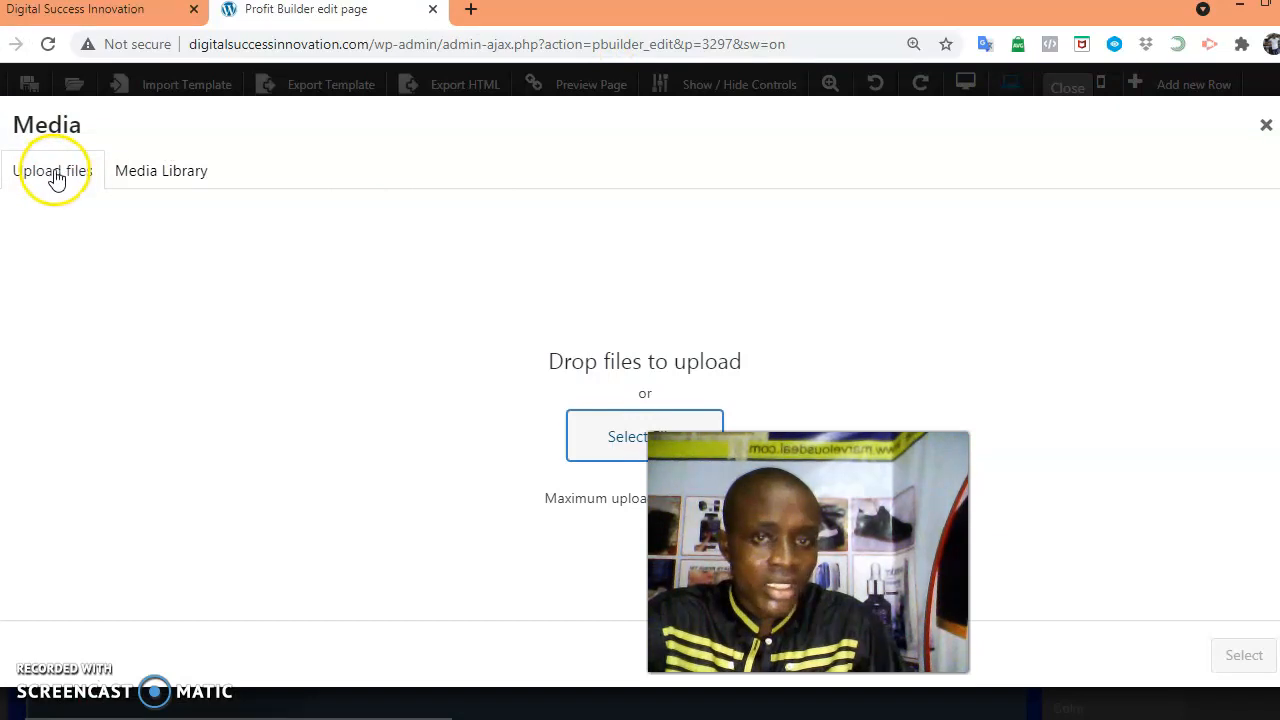
click(1266, 130)
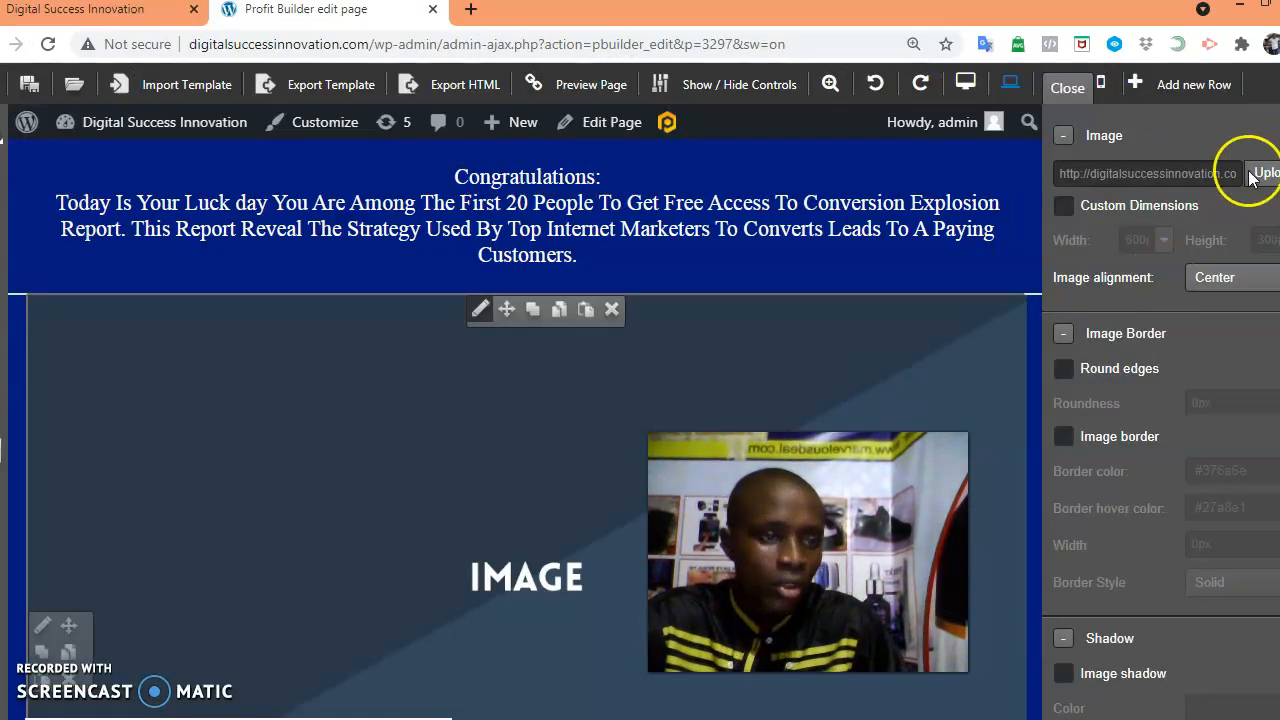
Replace the placeholder picture of the Image element with Conversion-Explosion.png from the Media Library.
click(1258, 173)
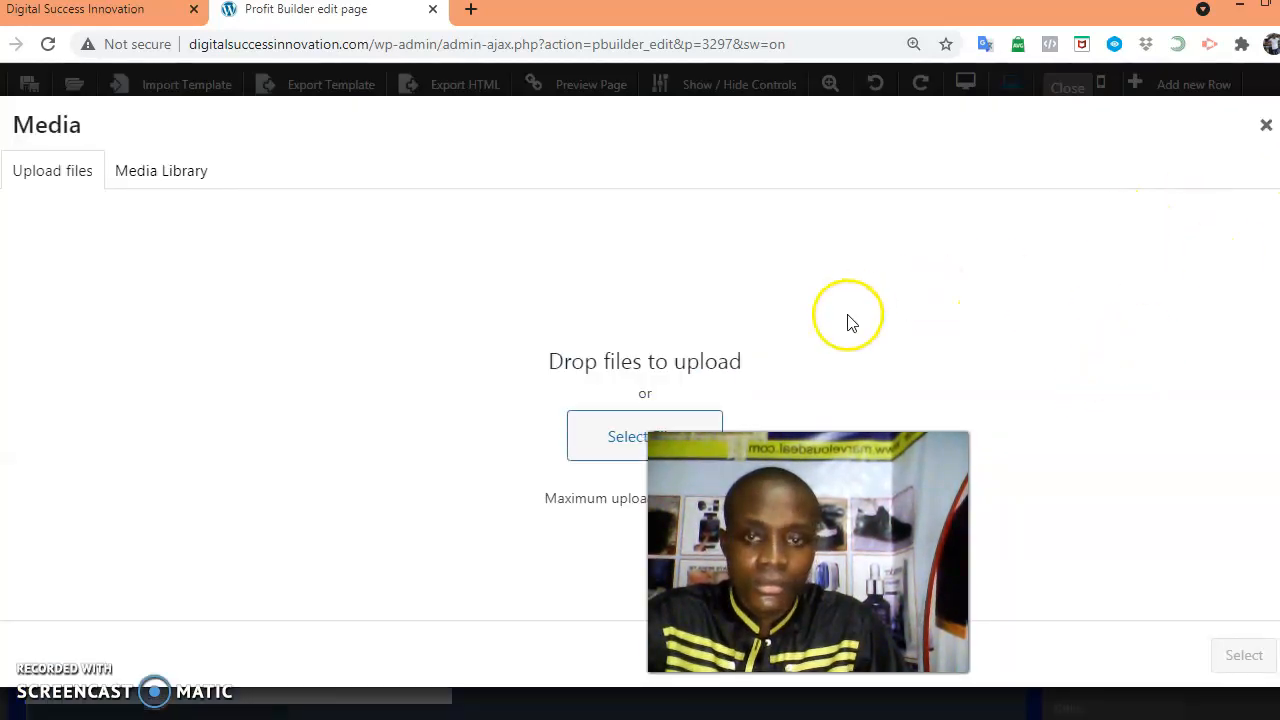
click(57, 168)
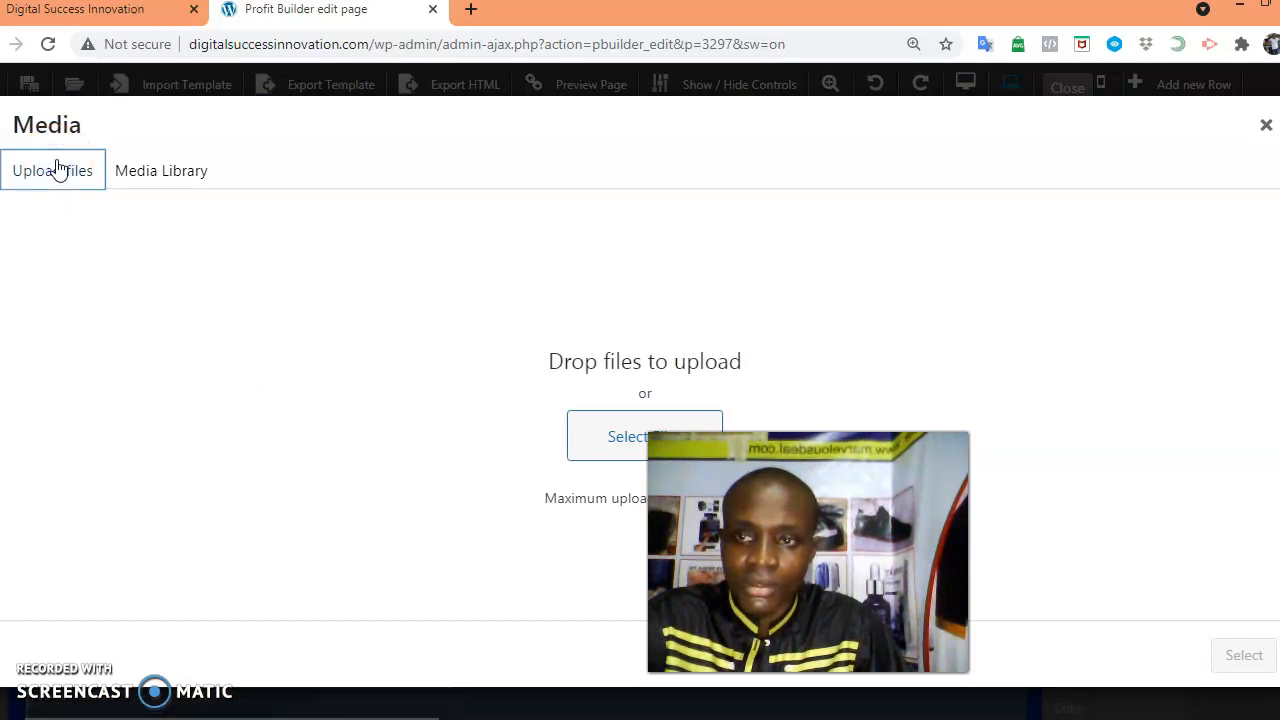
click(148, 171)
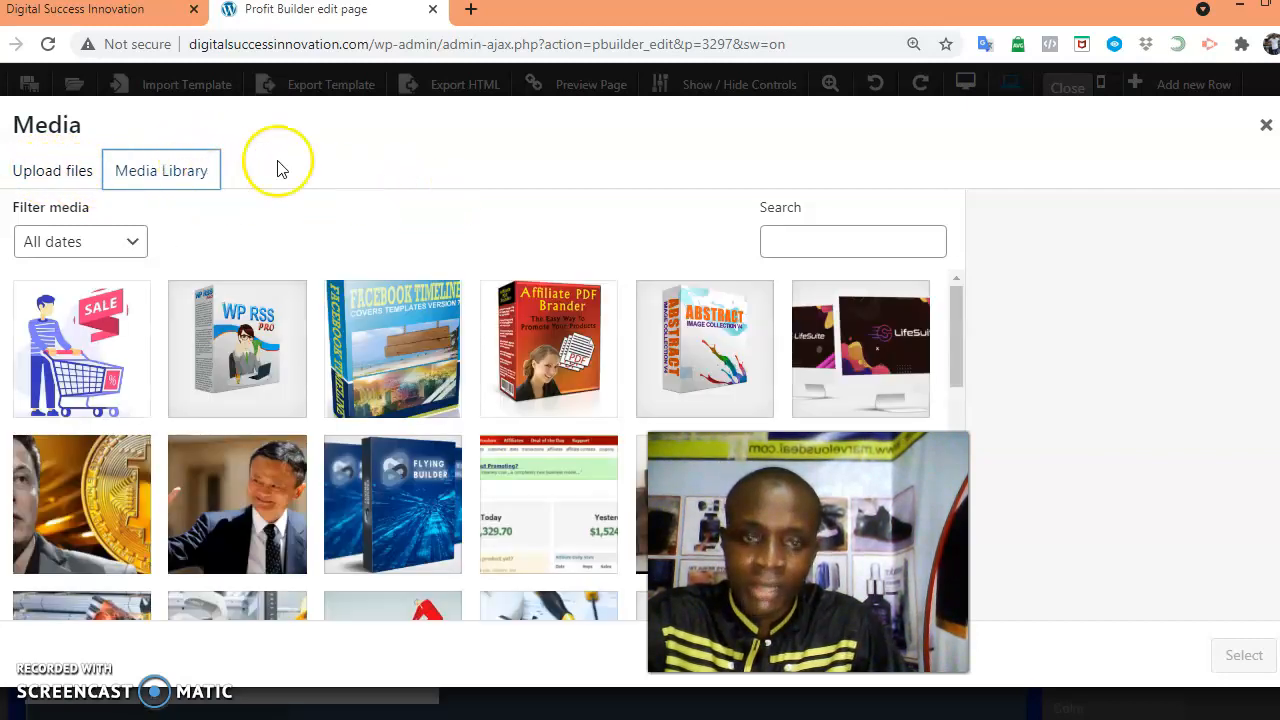
click(956, 313)
drag(956, 314, 958, 474)
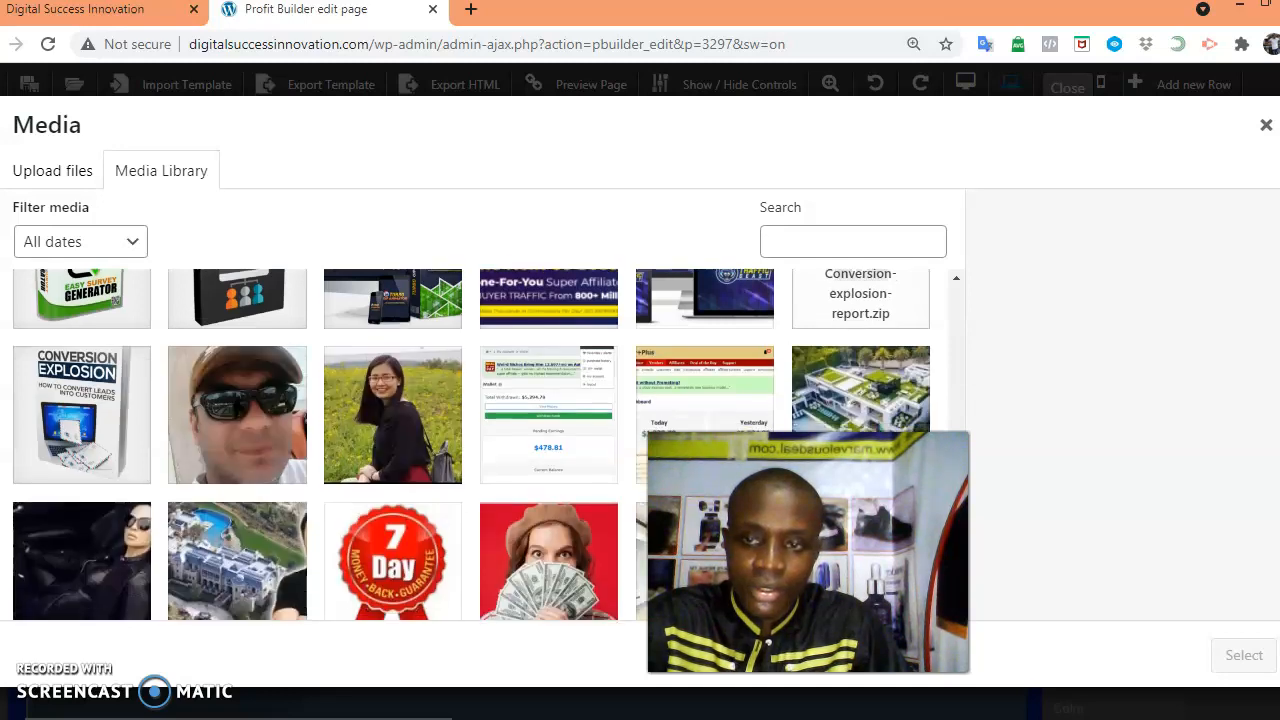
click(90, 434)
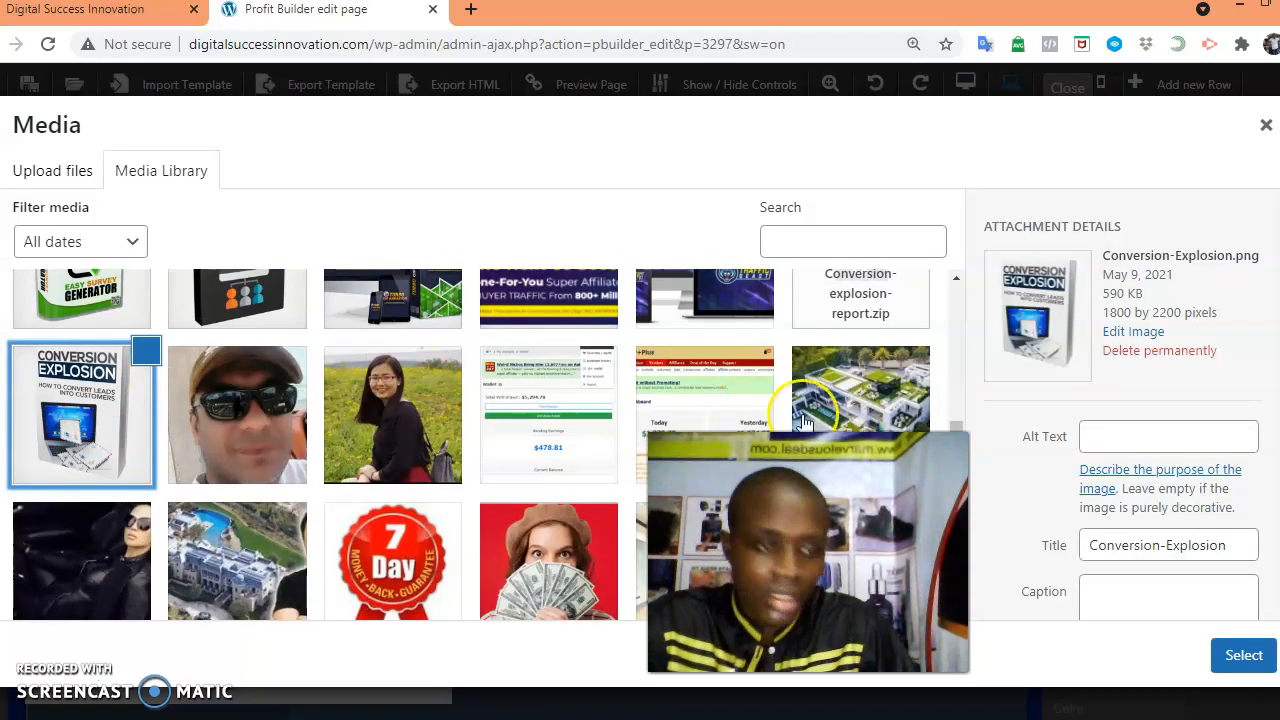
click(1242, 656)
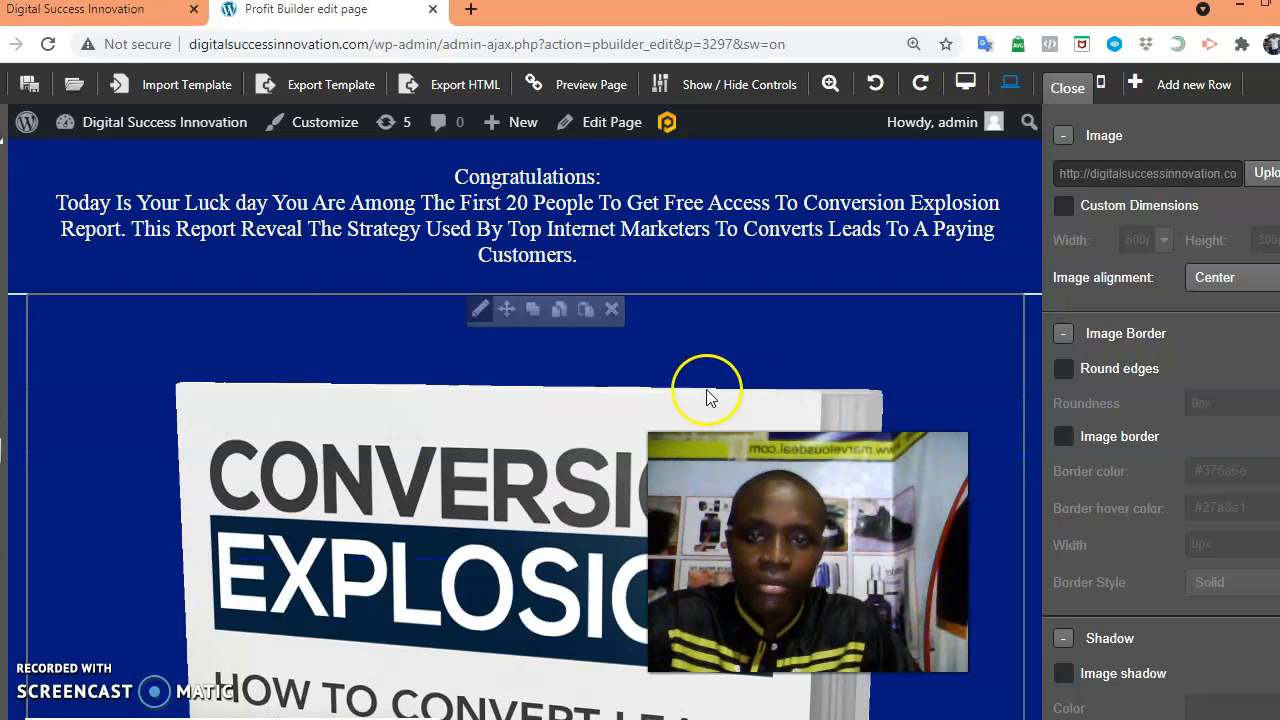
Examine the Conversion Explosion page from the book image down to the opt-in form, and return to the page being edited.
click(97, 10)
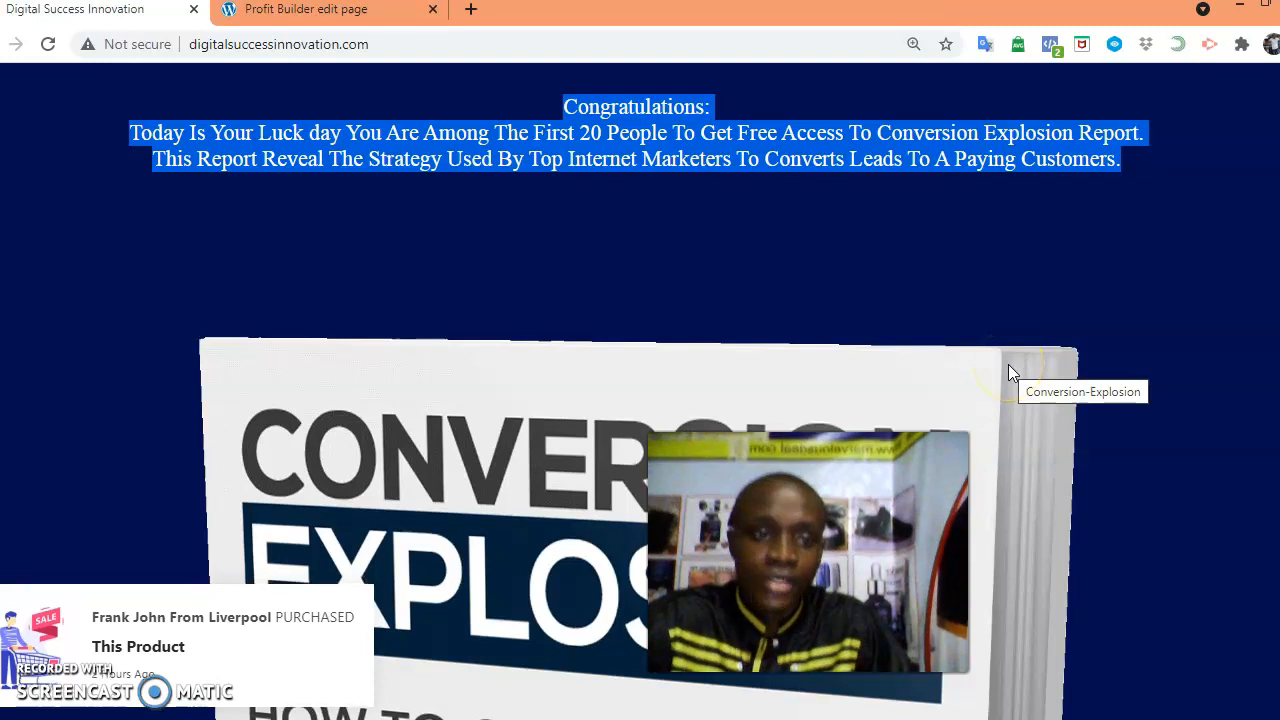
scroll(640, 390, down, 8)
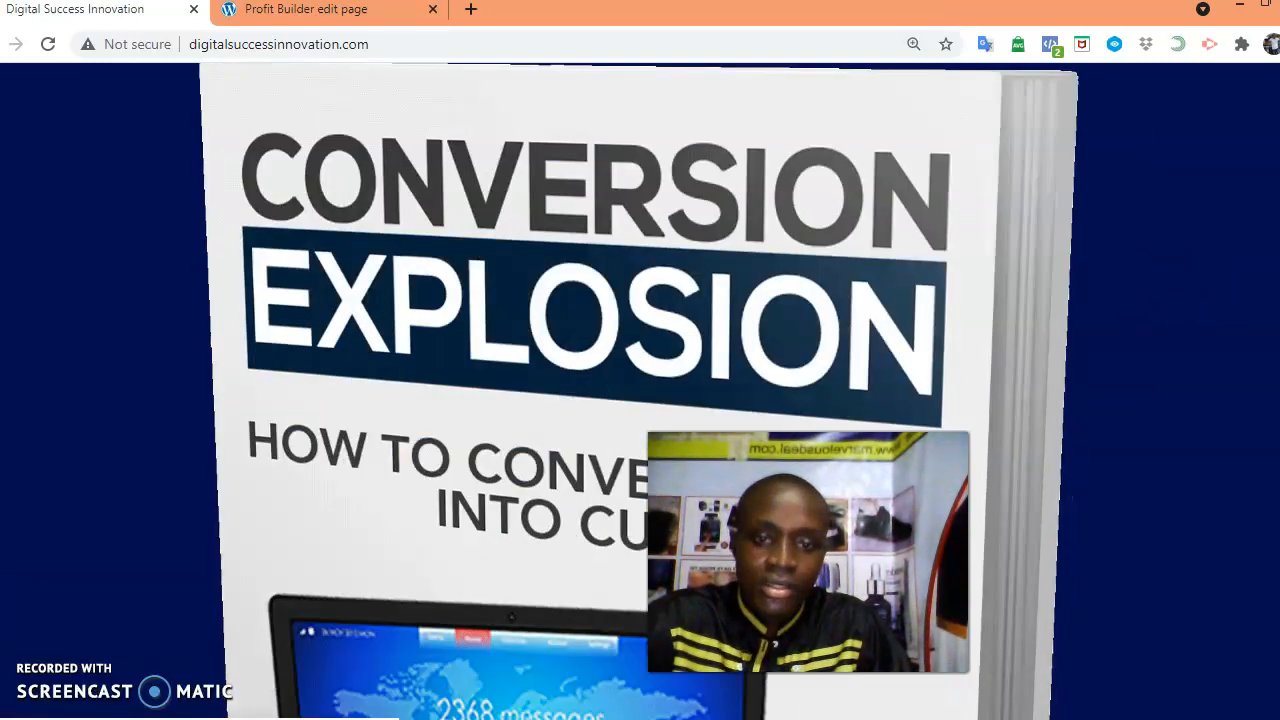
scroll(640, 390, down, 4)
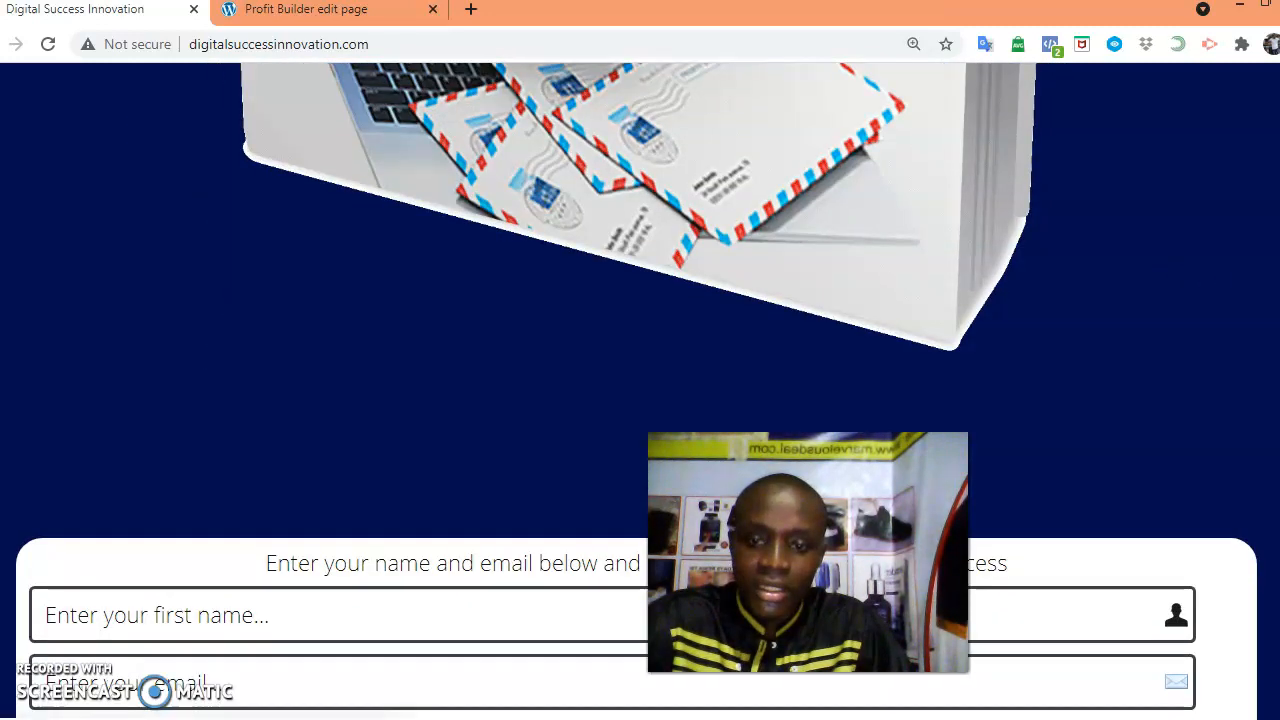
scroll(640, 390, down, 1)
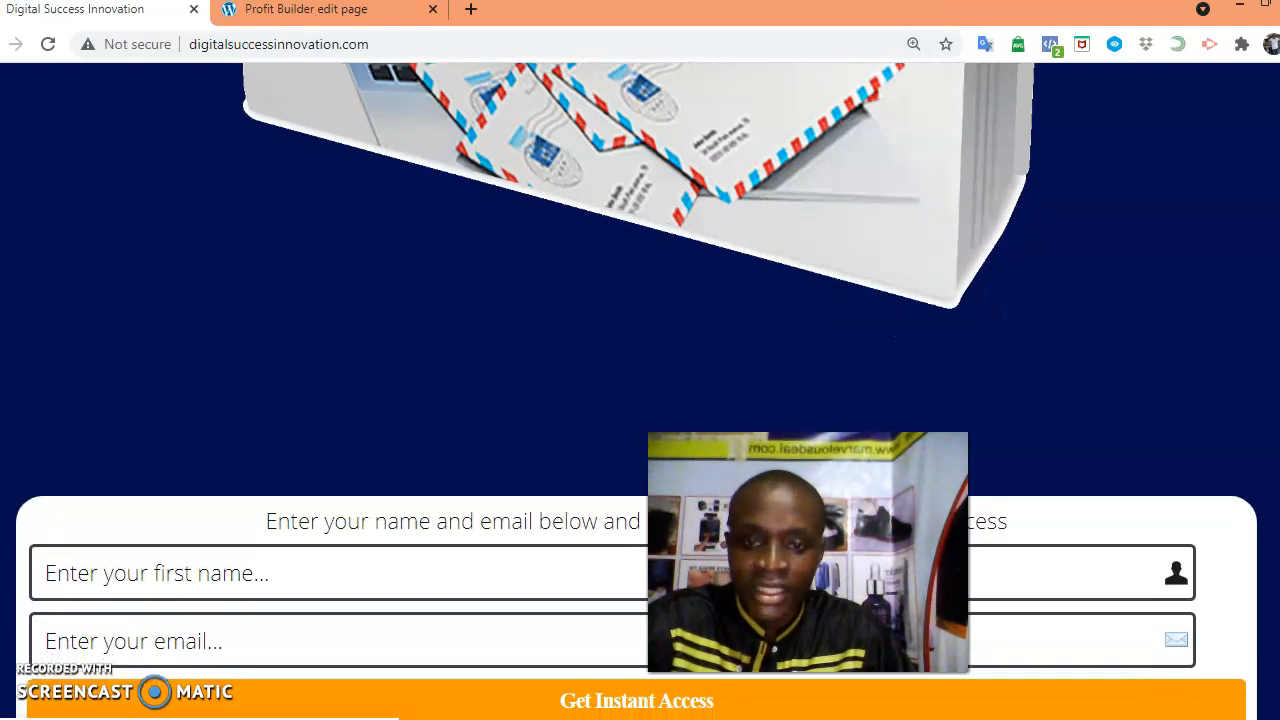
scroll(640, 390, up, 1)
scroll(640, 390, up, 10)
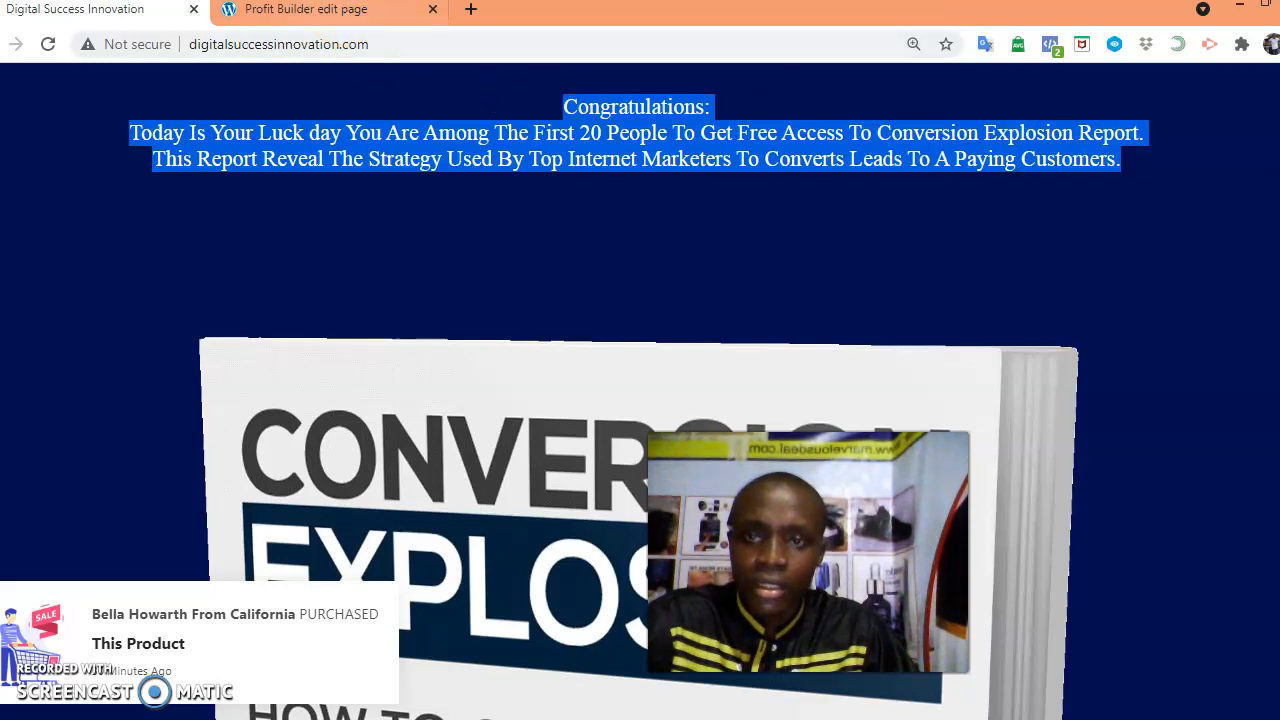
click(335, 12)
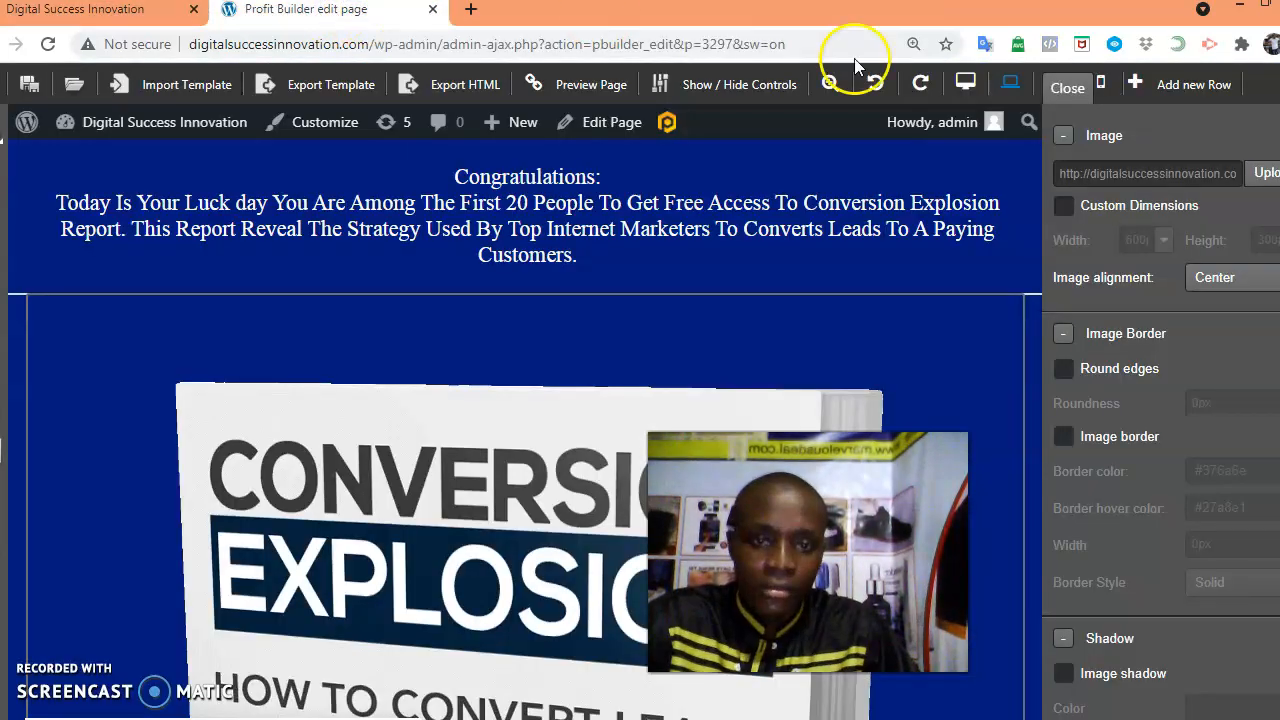
Close the image settings and add an Optin element from the Advanced shortcode group to the empty row below the book image.
click(1065, 90)
drag(1184, 316, 1182, 716)
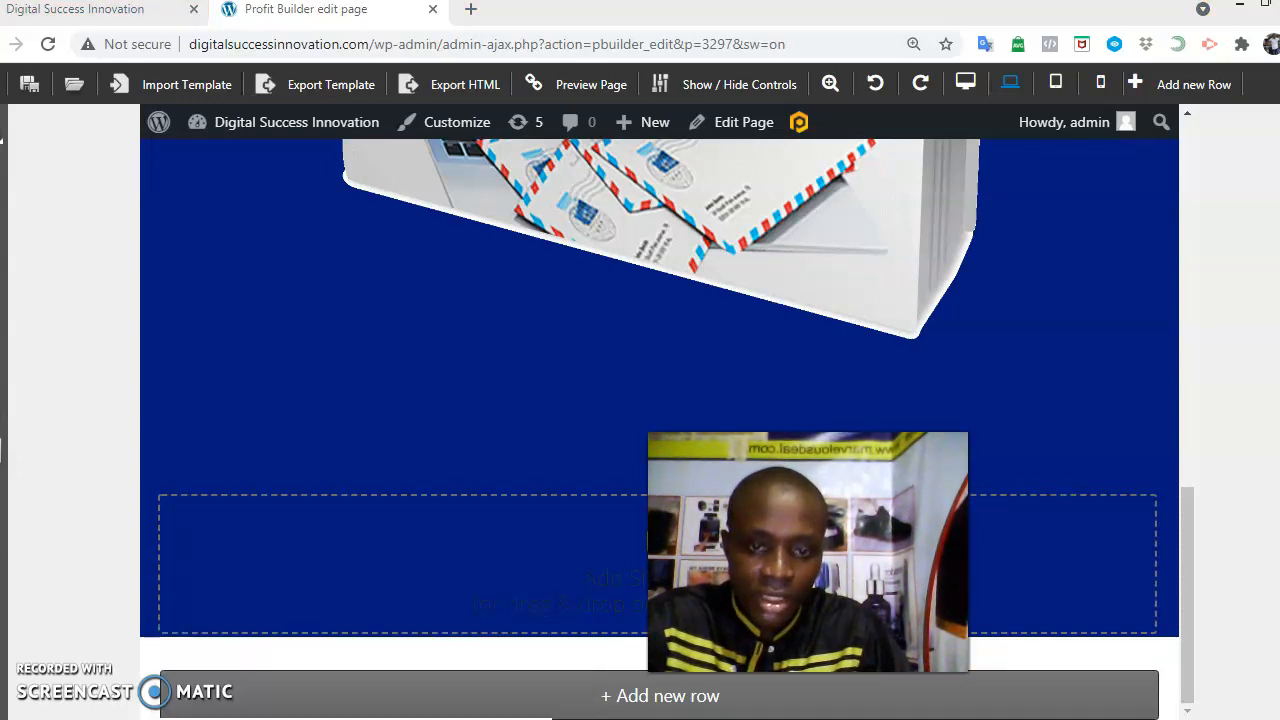
click(634, 571)
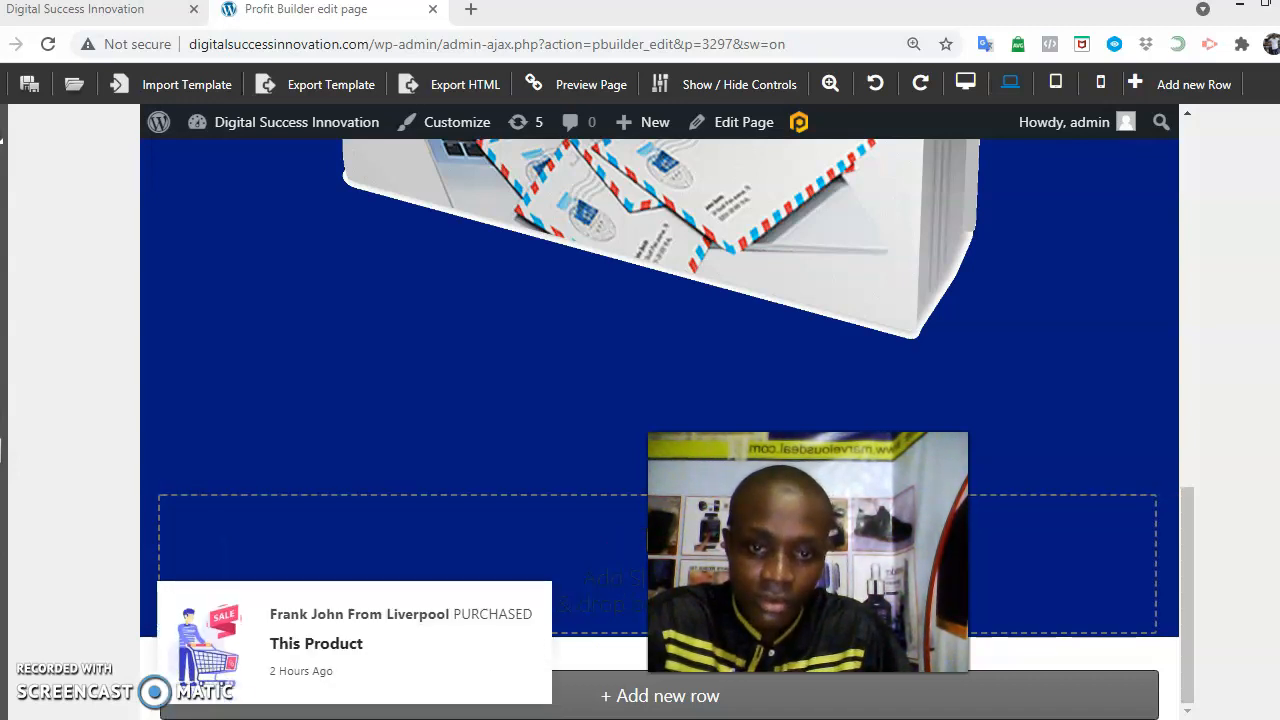
click(641, 540)
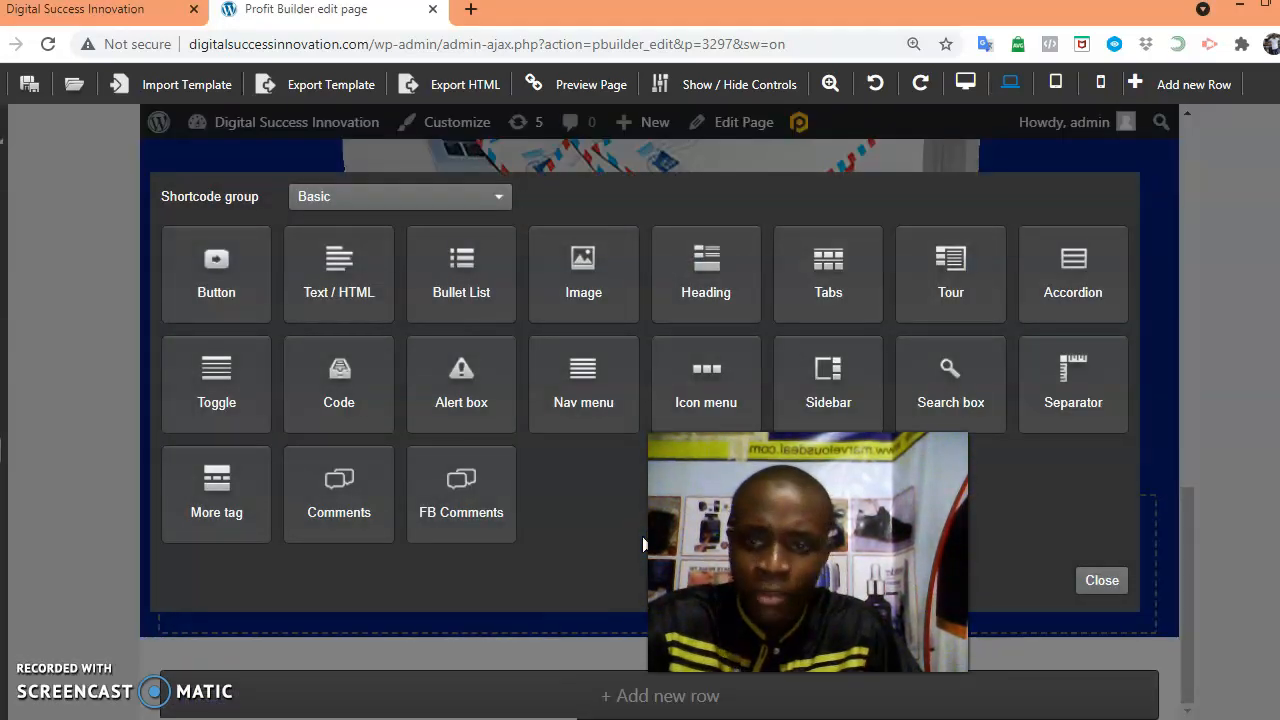
click(493, 199)
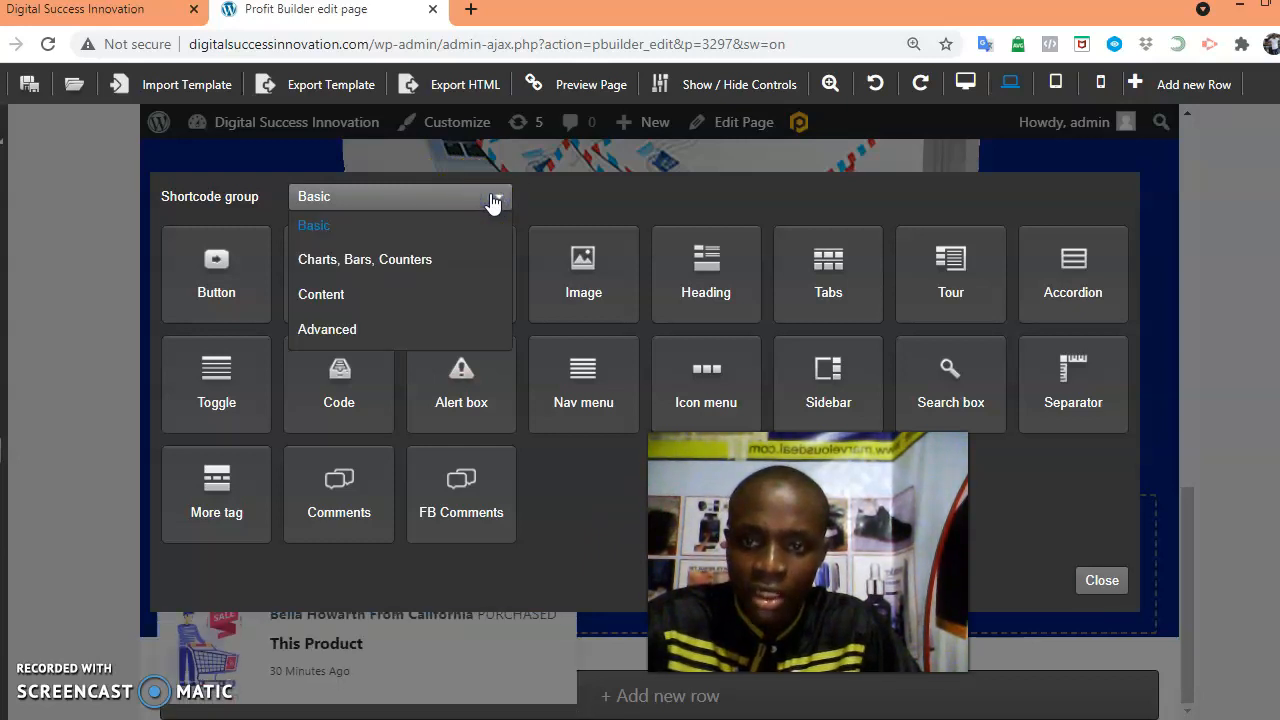
click(358, 298)
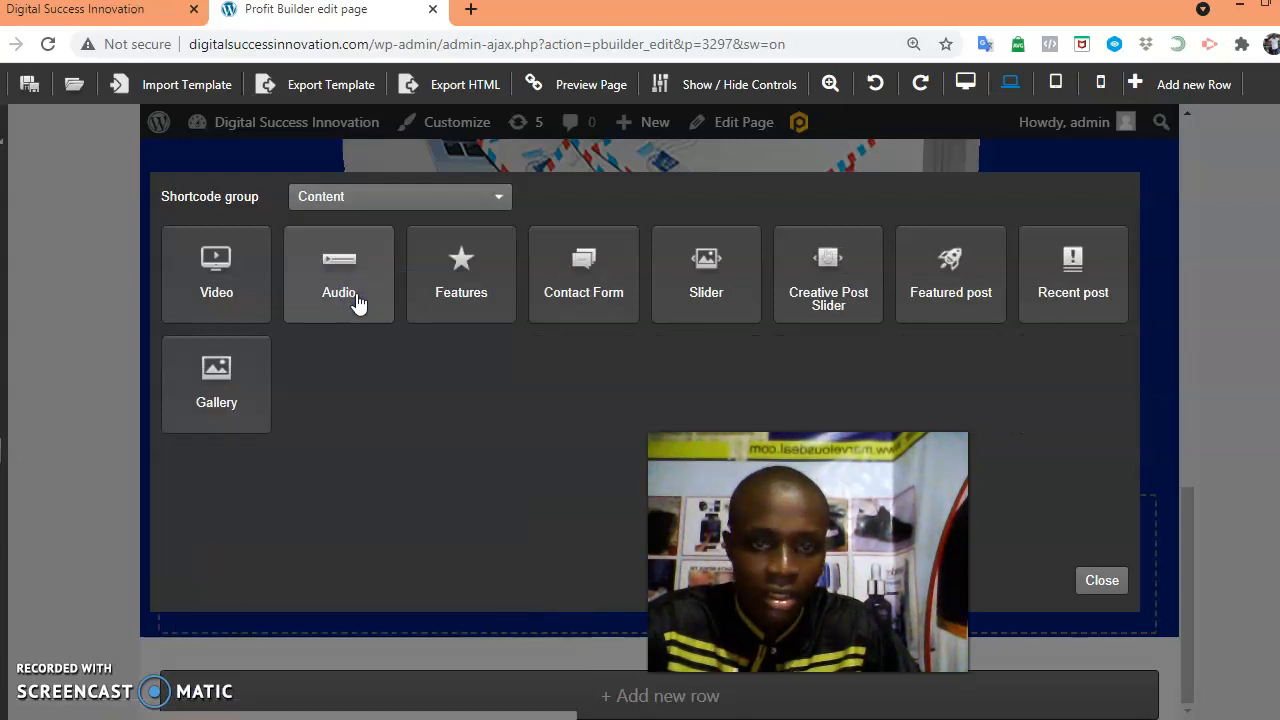
click(421, 204)
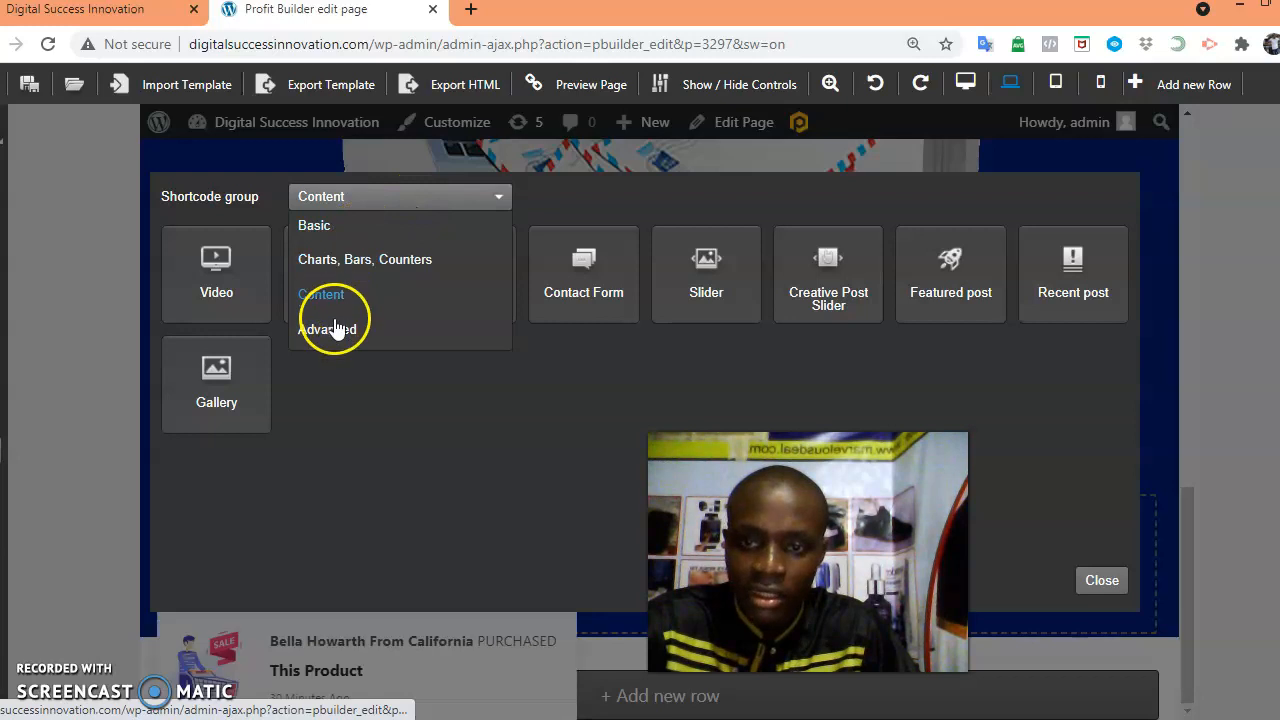
click(338, 330)
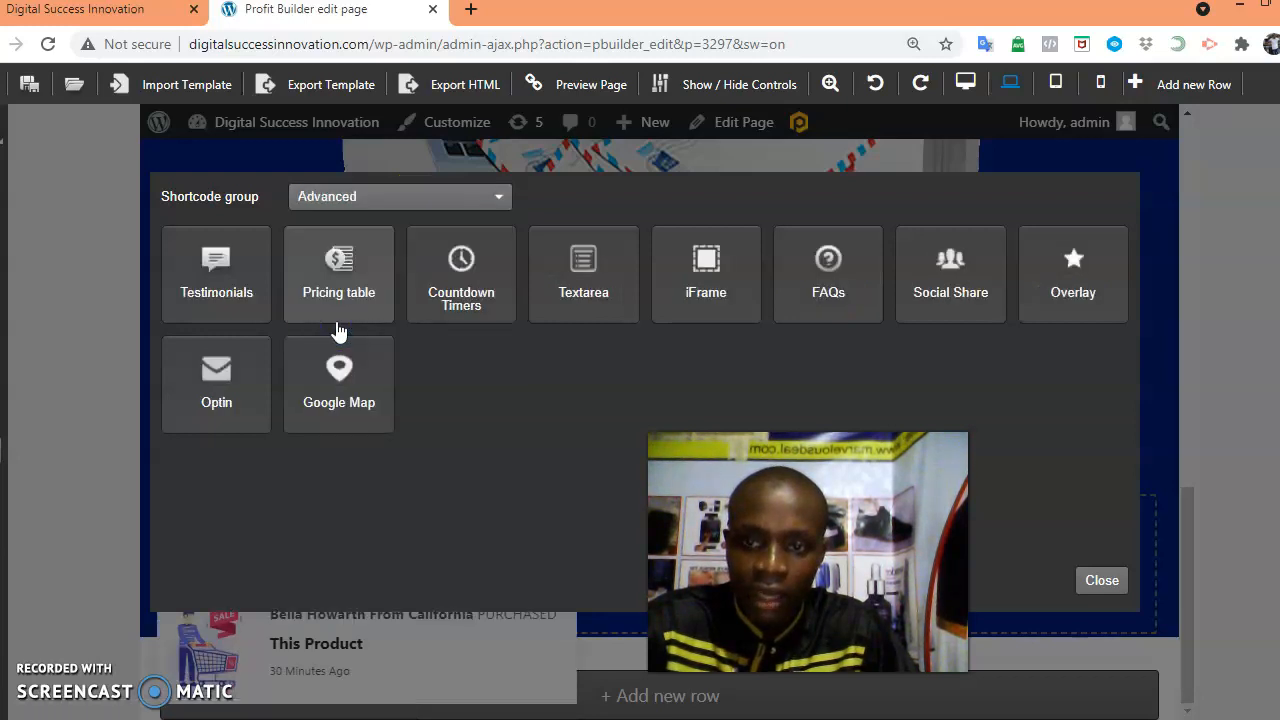
click(216, 396)
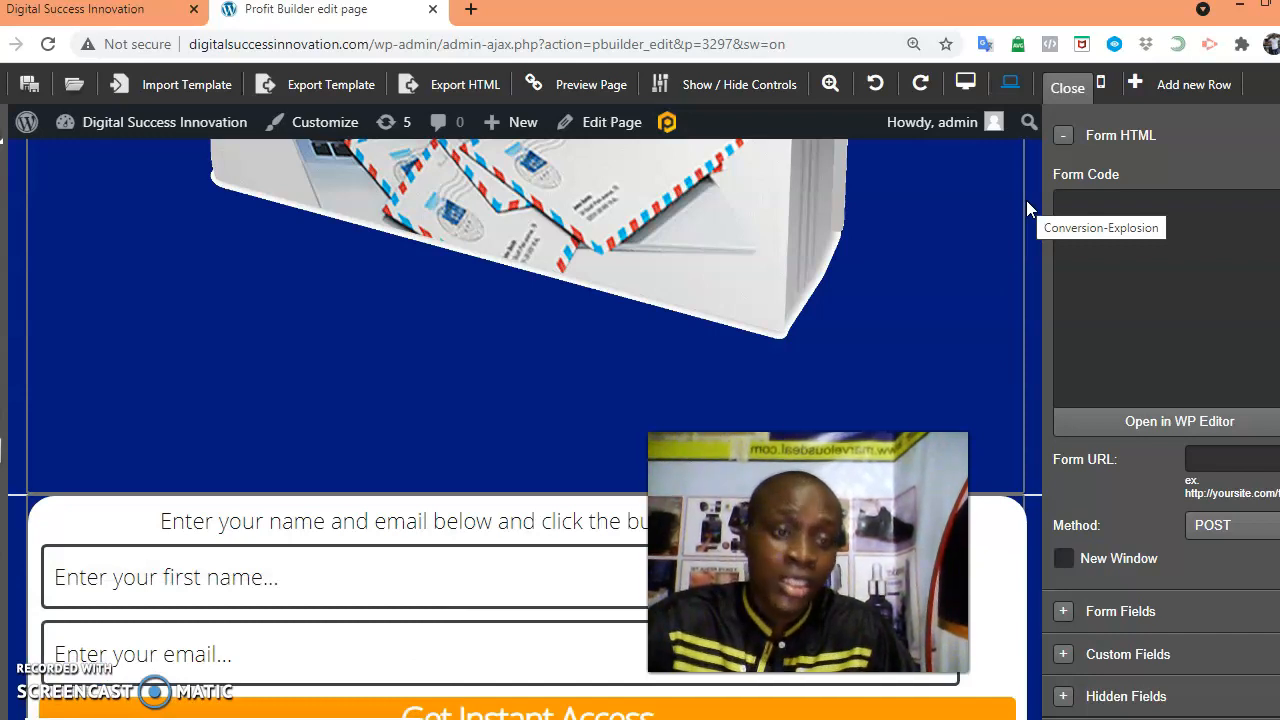
Look through the Optin element's form settings, close them, and check the opt-in form below the book image.
click(1087, 238)
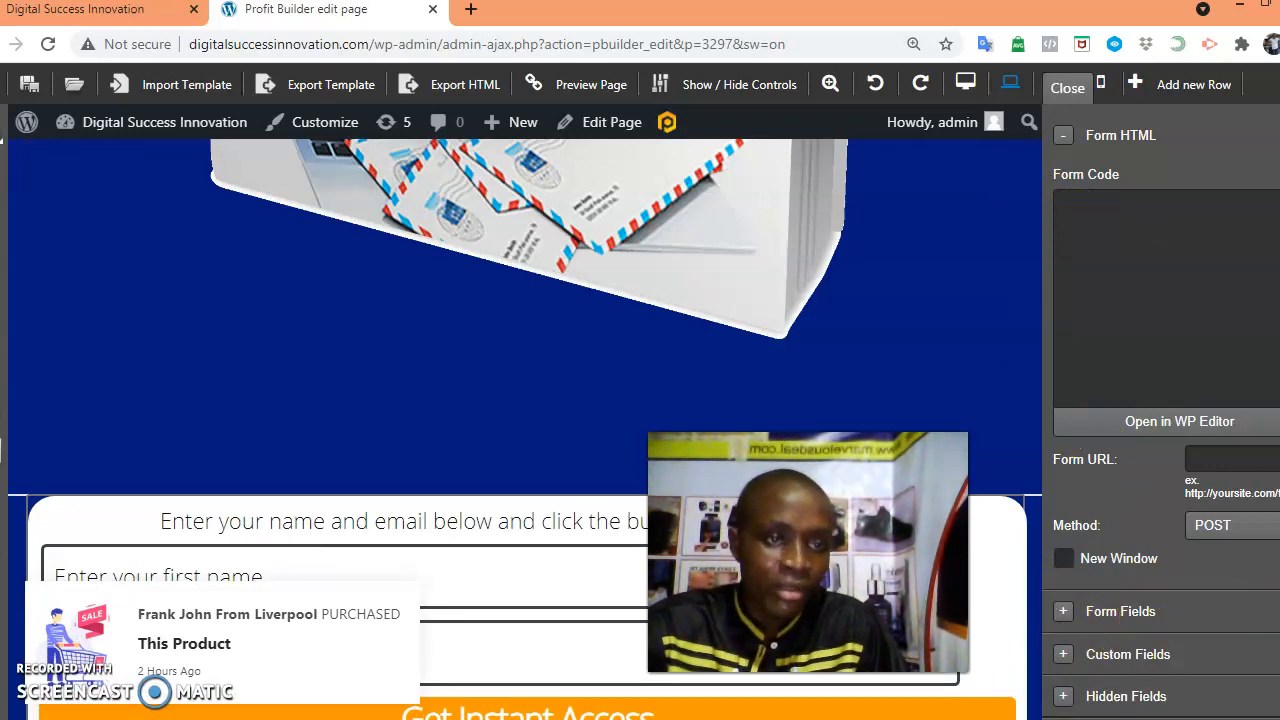
scroll(1160, 420, down, 3)
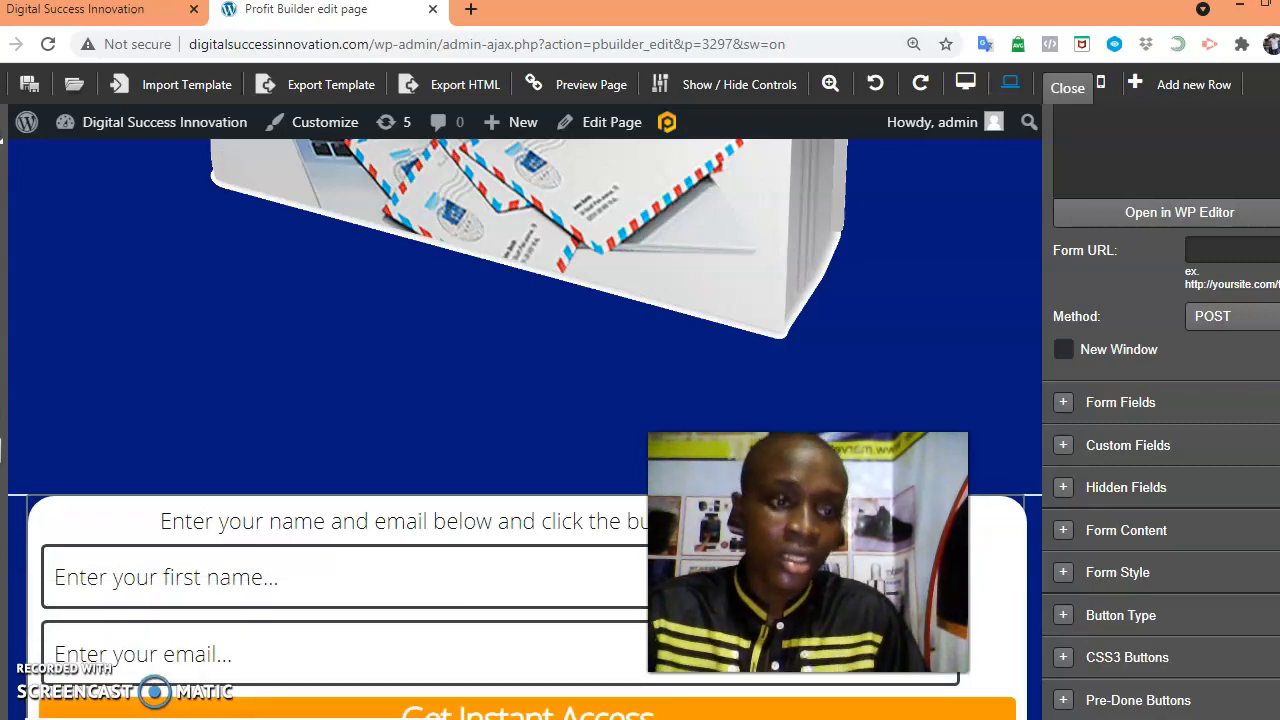
scroll(1243, 586, down, 5)
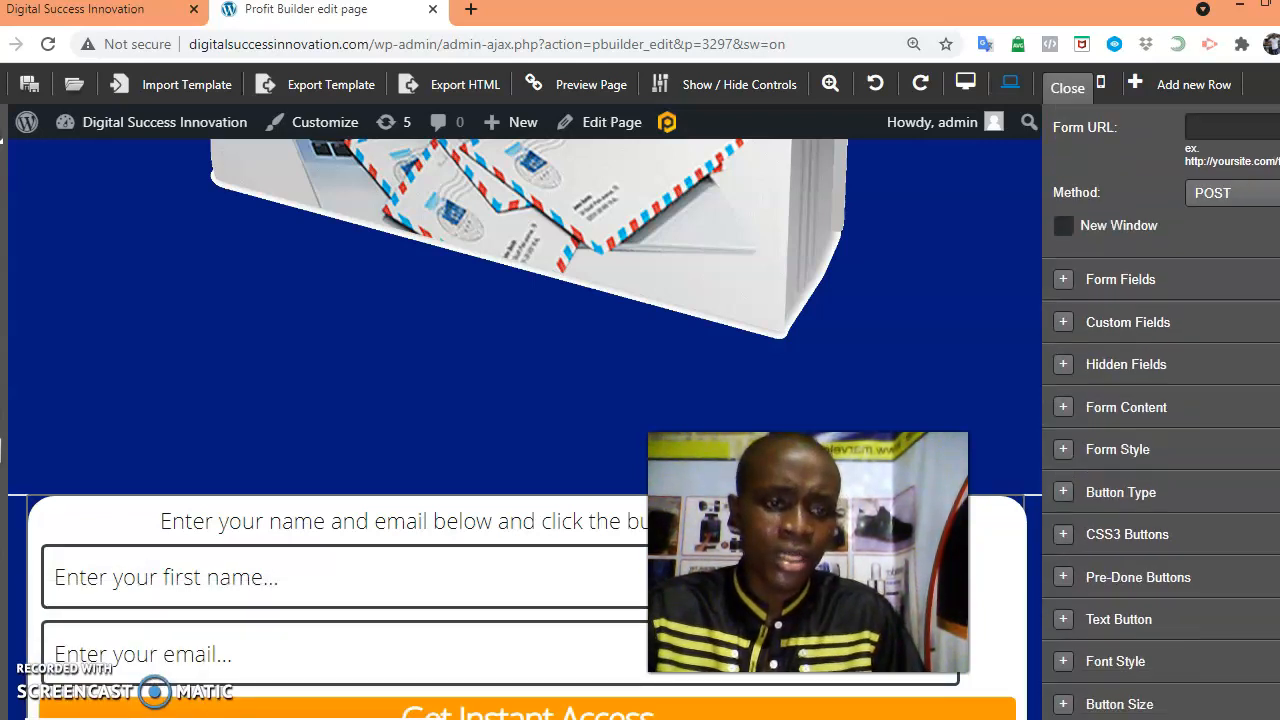
click(1073, 90)
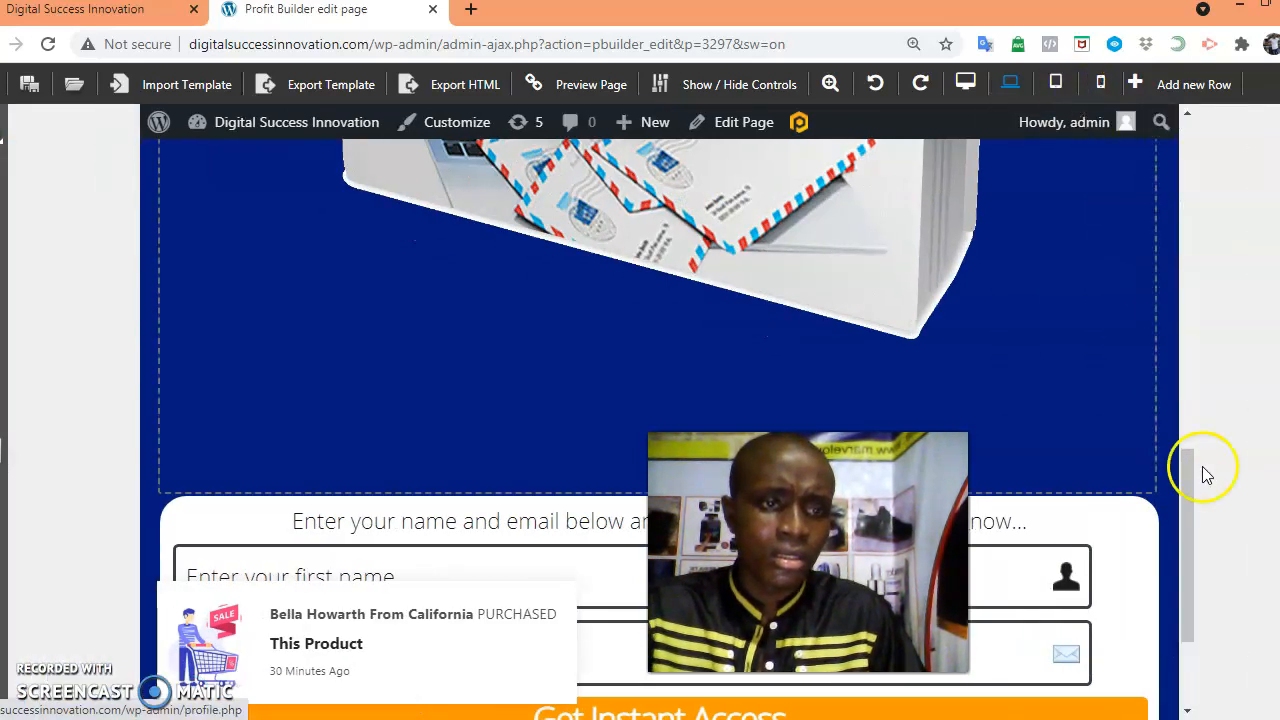
drag(1186, 520, 1210, 660)
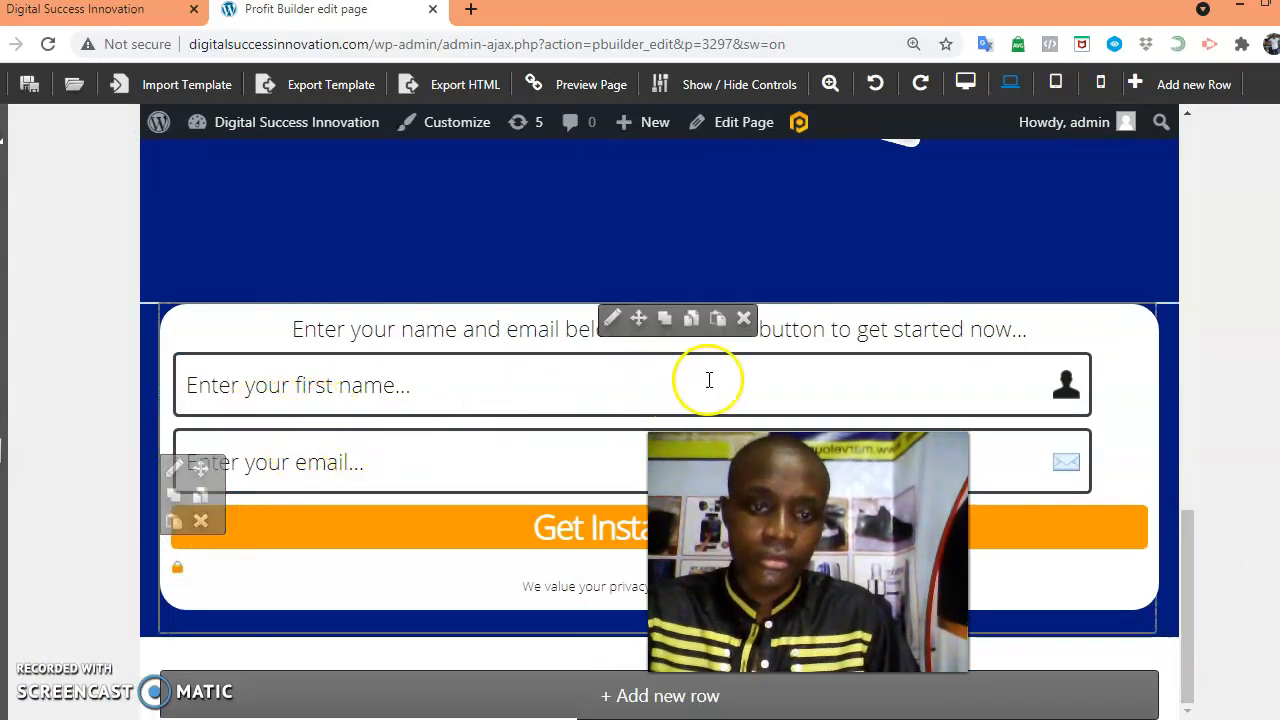
drag(1190, 537, 1226, 516)
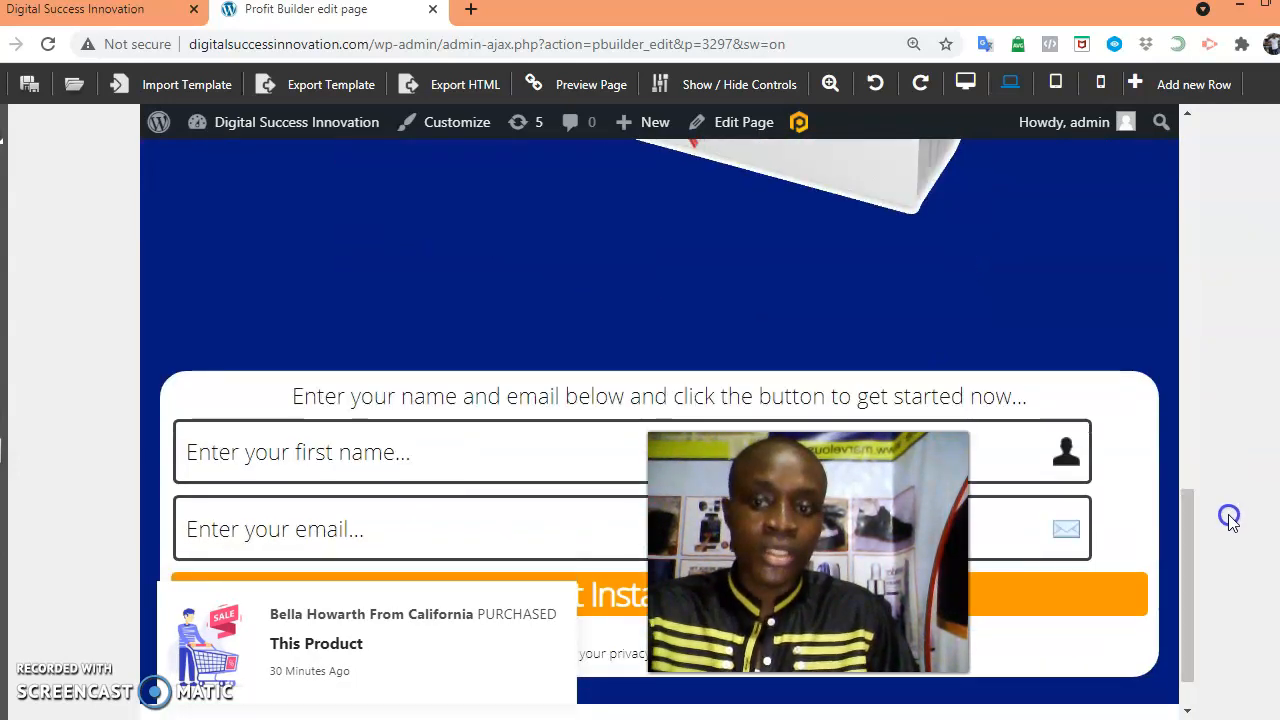
click(628, 457)
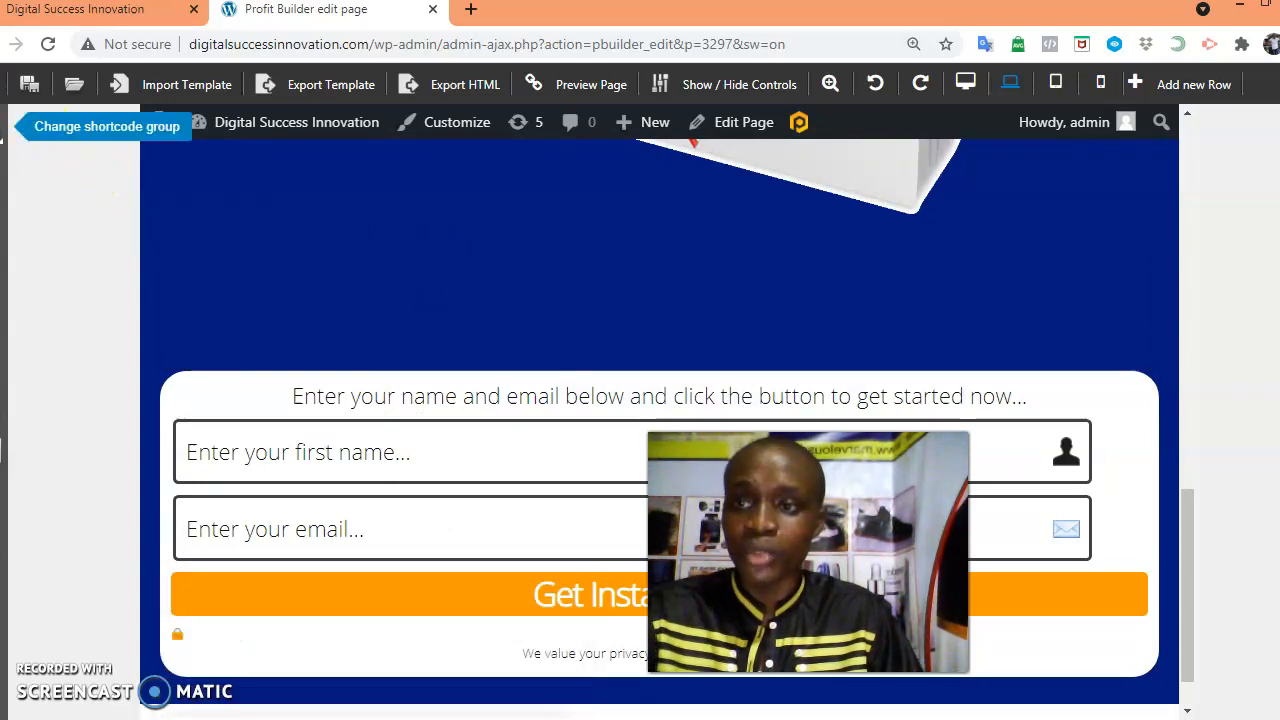
Save the page and open its preview to check the headline, book image and opt-in form.
click(3, 84)
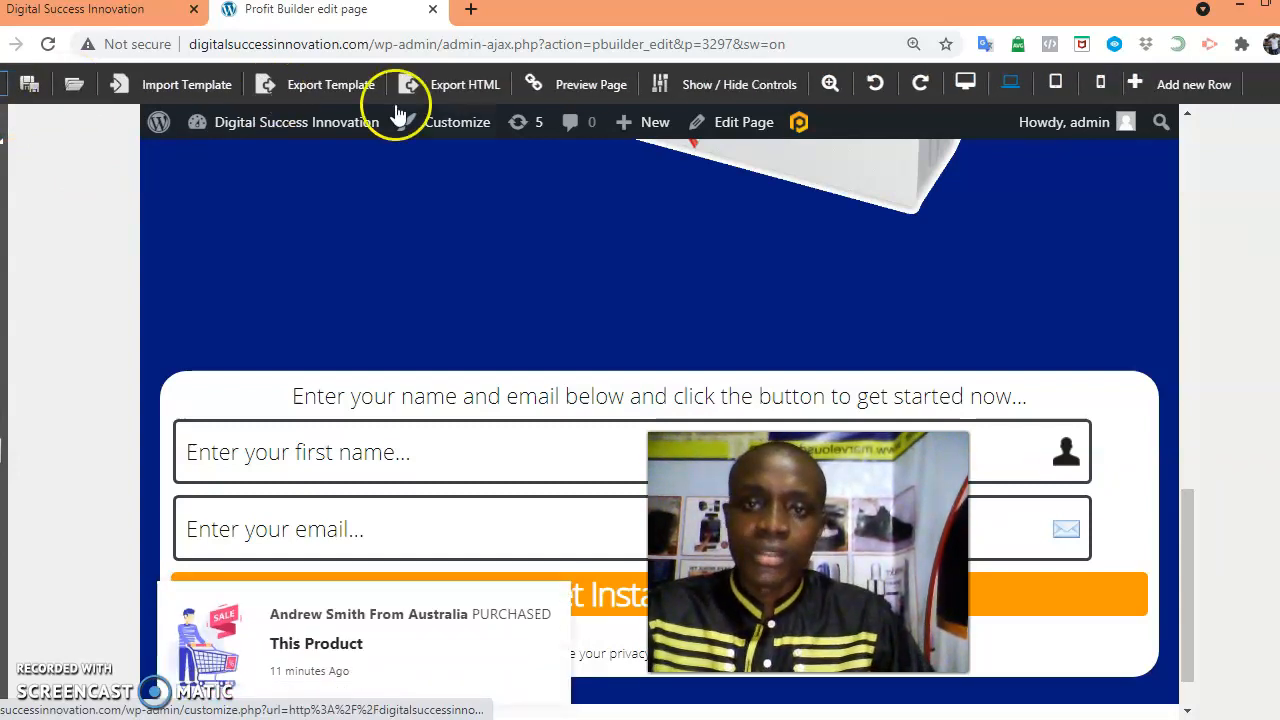
click(535, 87)
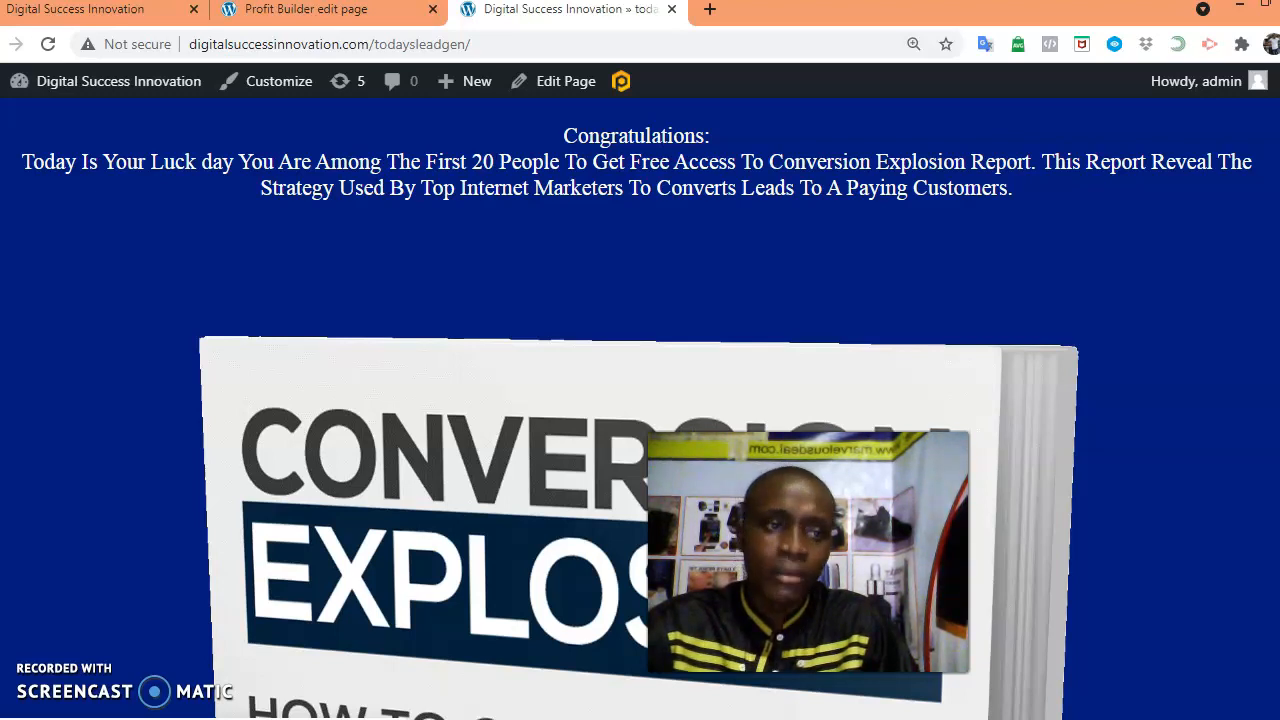
scroll(640, 400, down, 9)
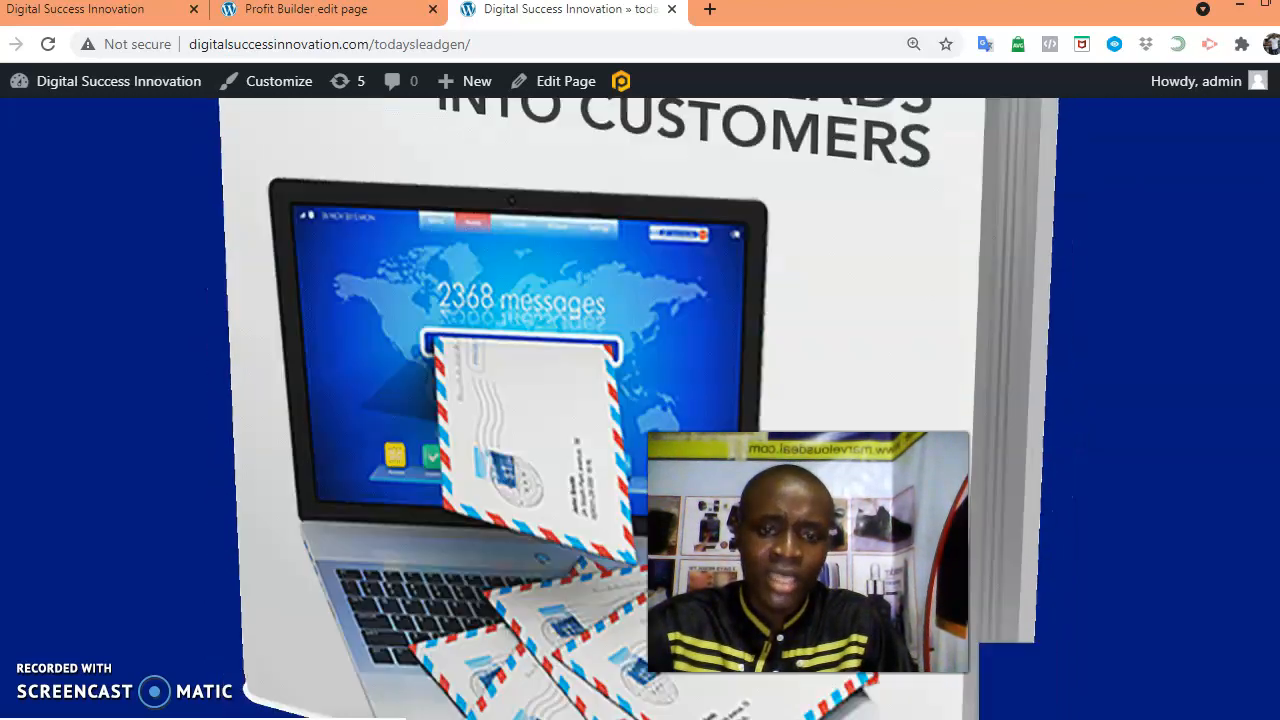
scroll(640, 400, down, 3)
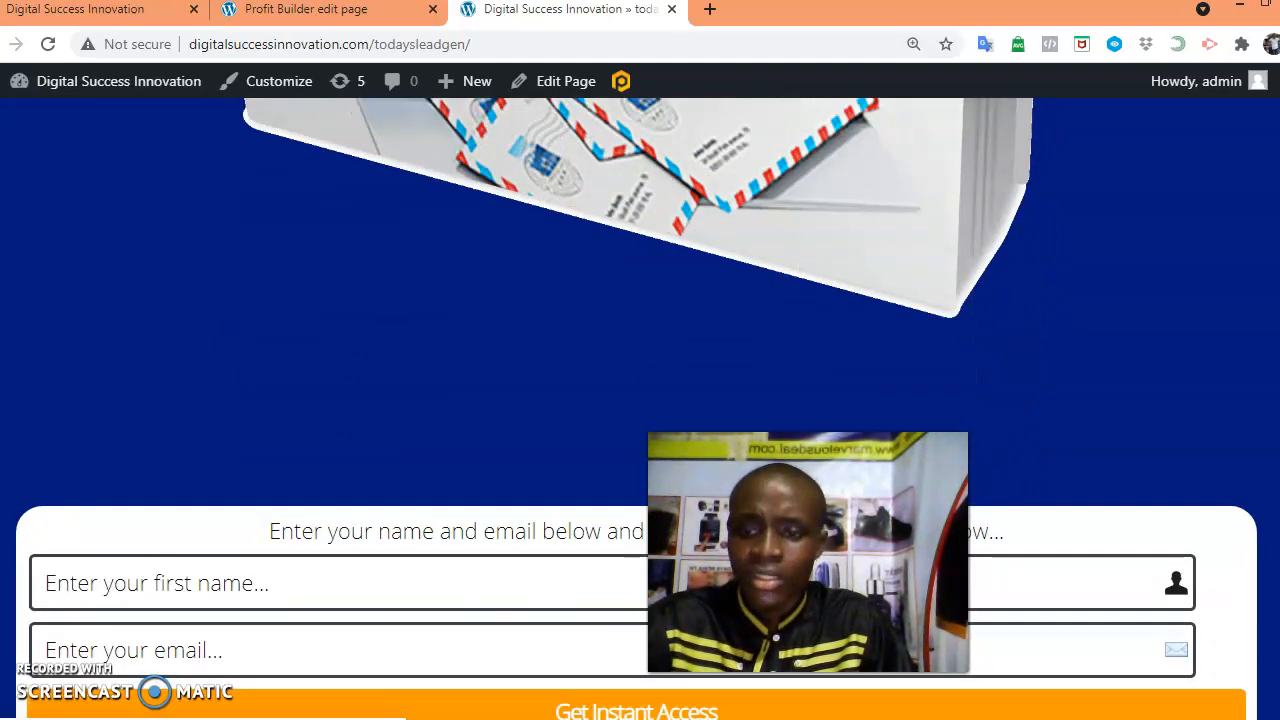
scroll(640, 400, up, 4)
scroll(640, 400, down, 2)
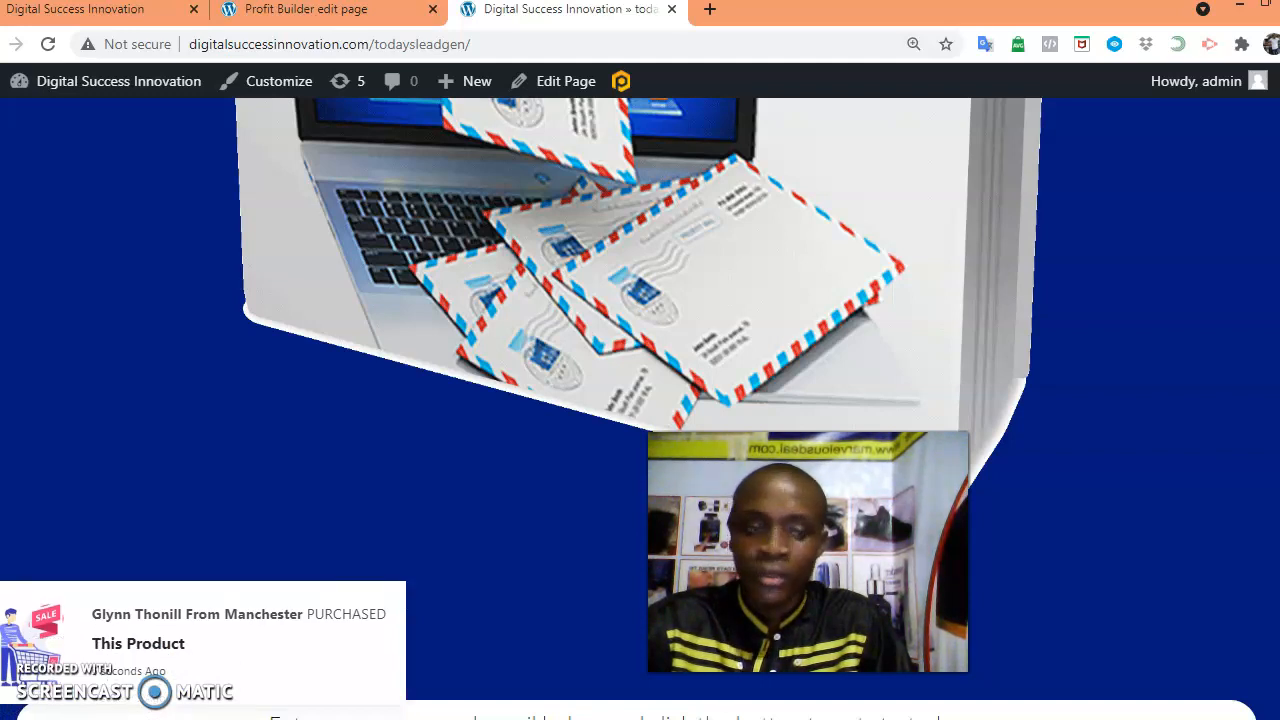
scroll(640, 400, up, 10)
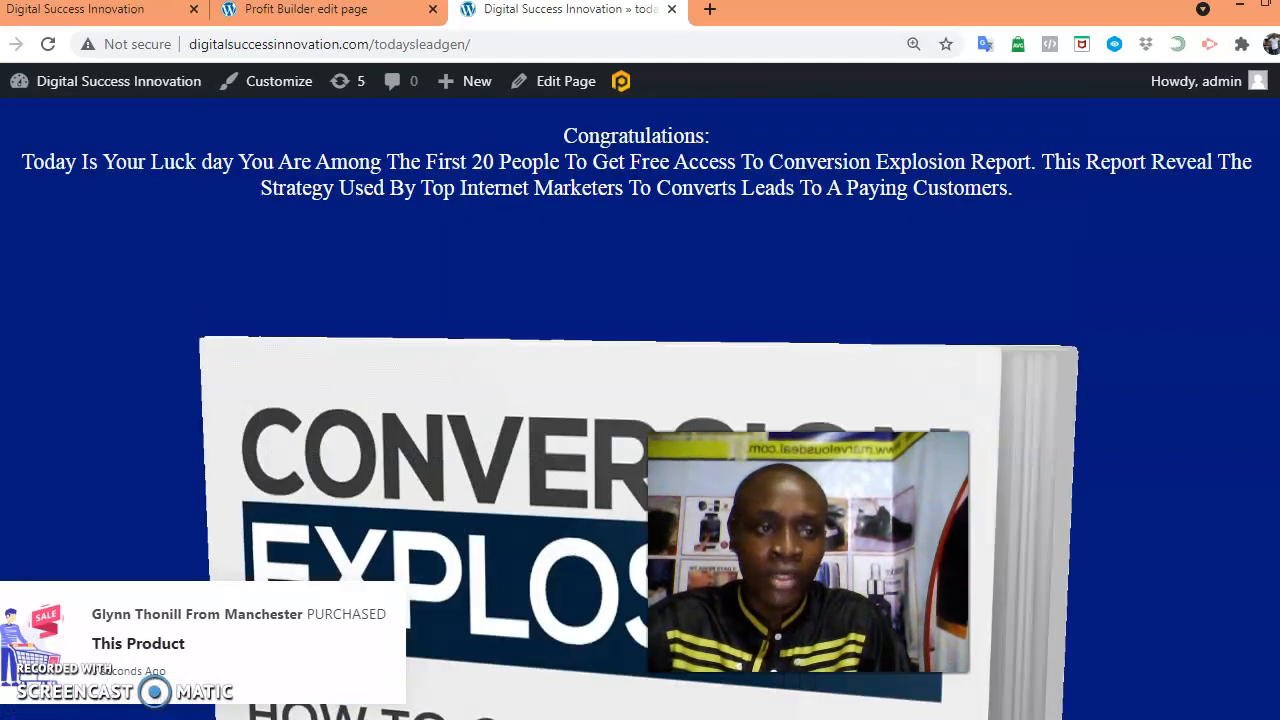